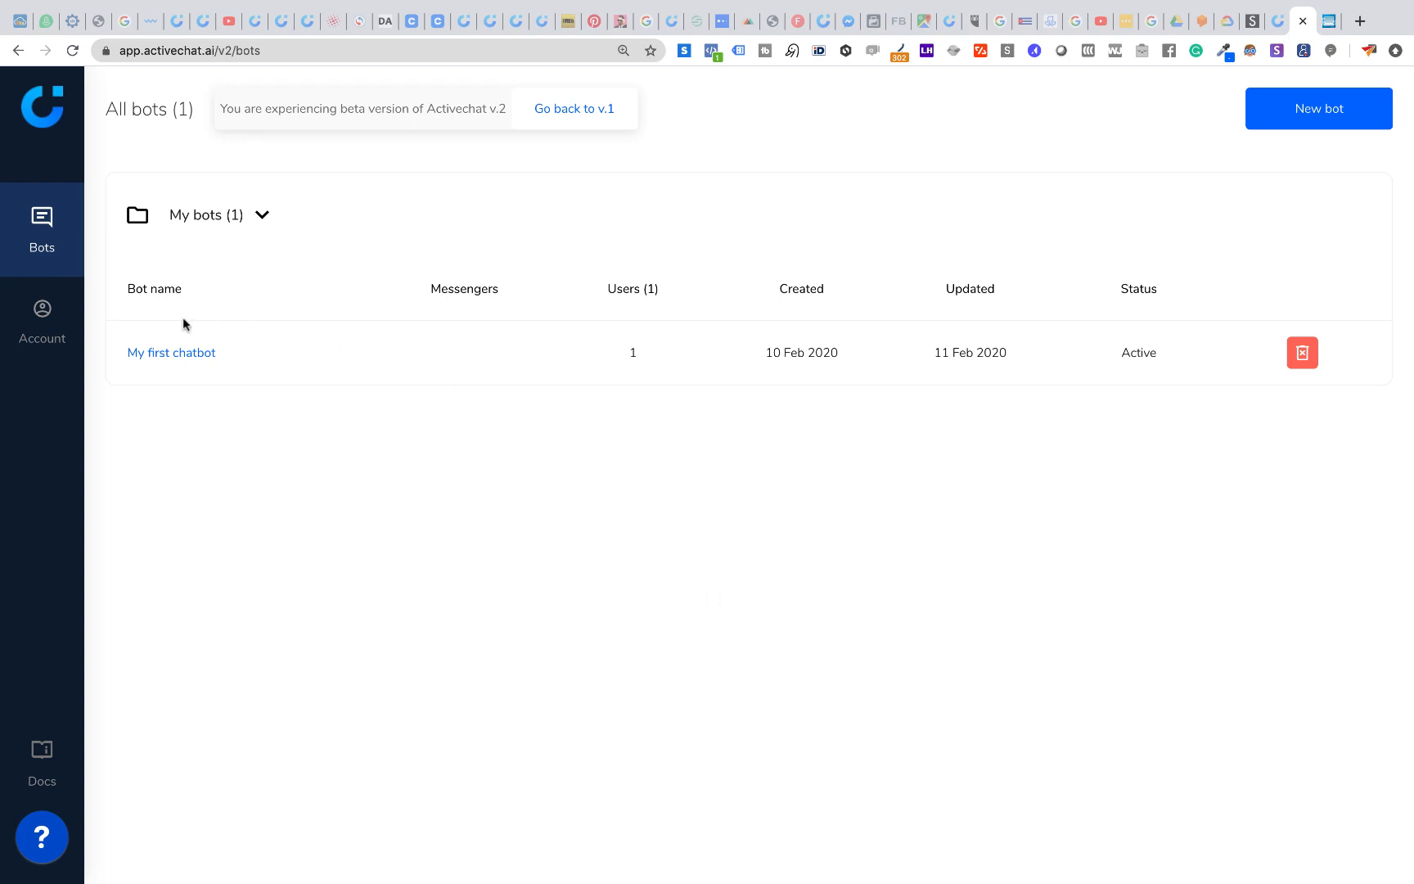
Open the skills of "My first chatbot" in the bot builder.
click(175, 355)
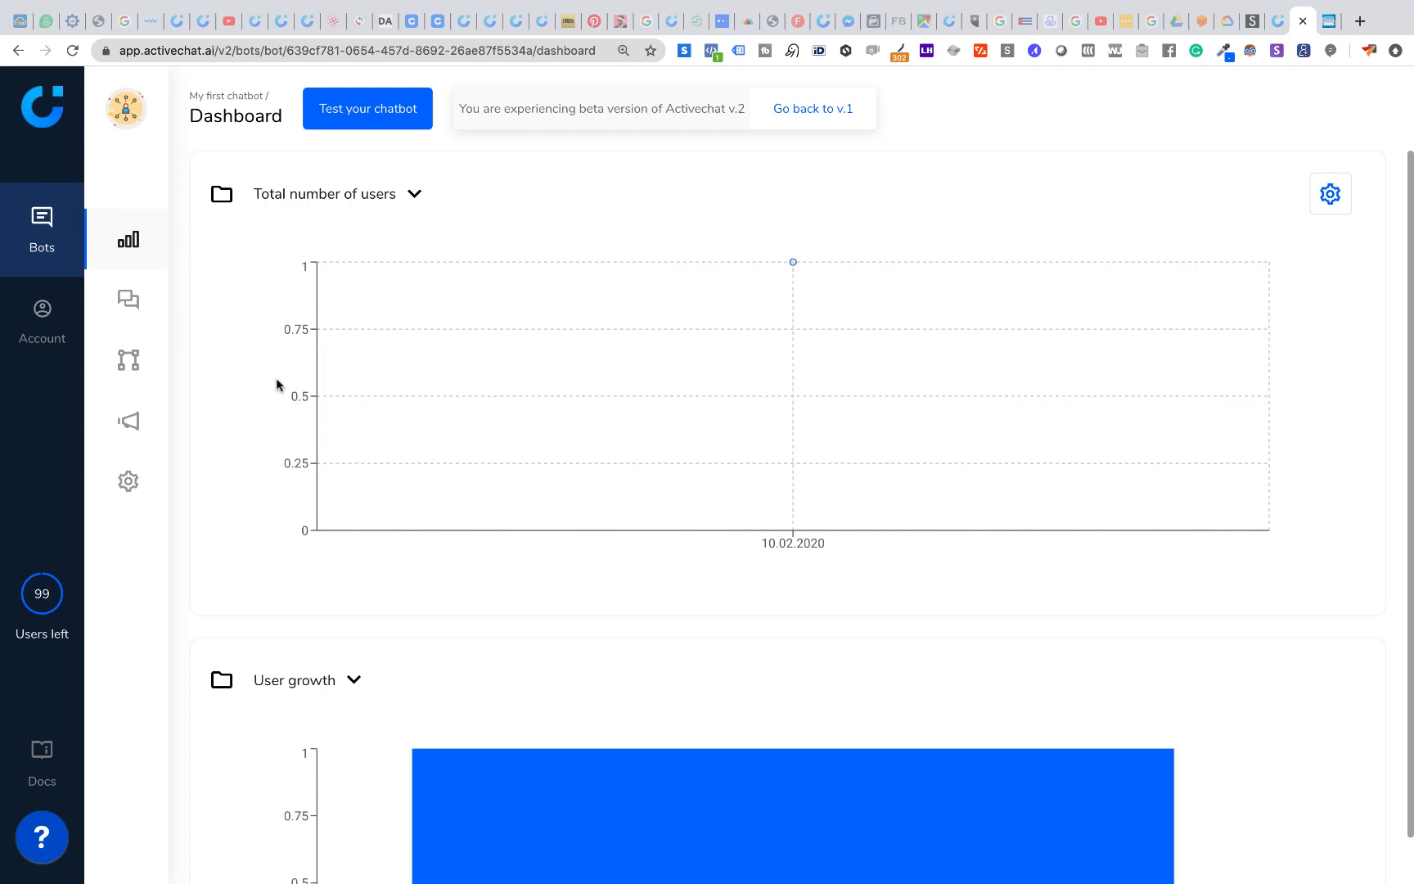
click(161, 365)
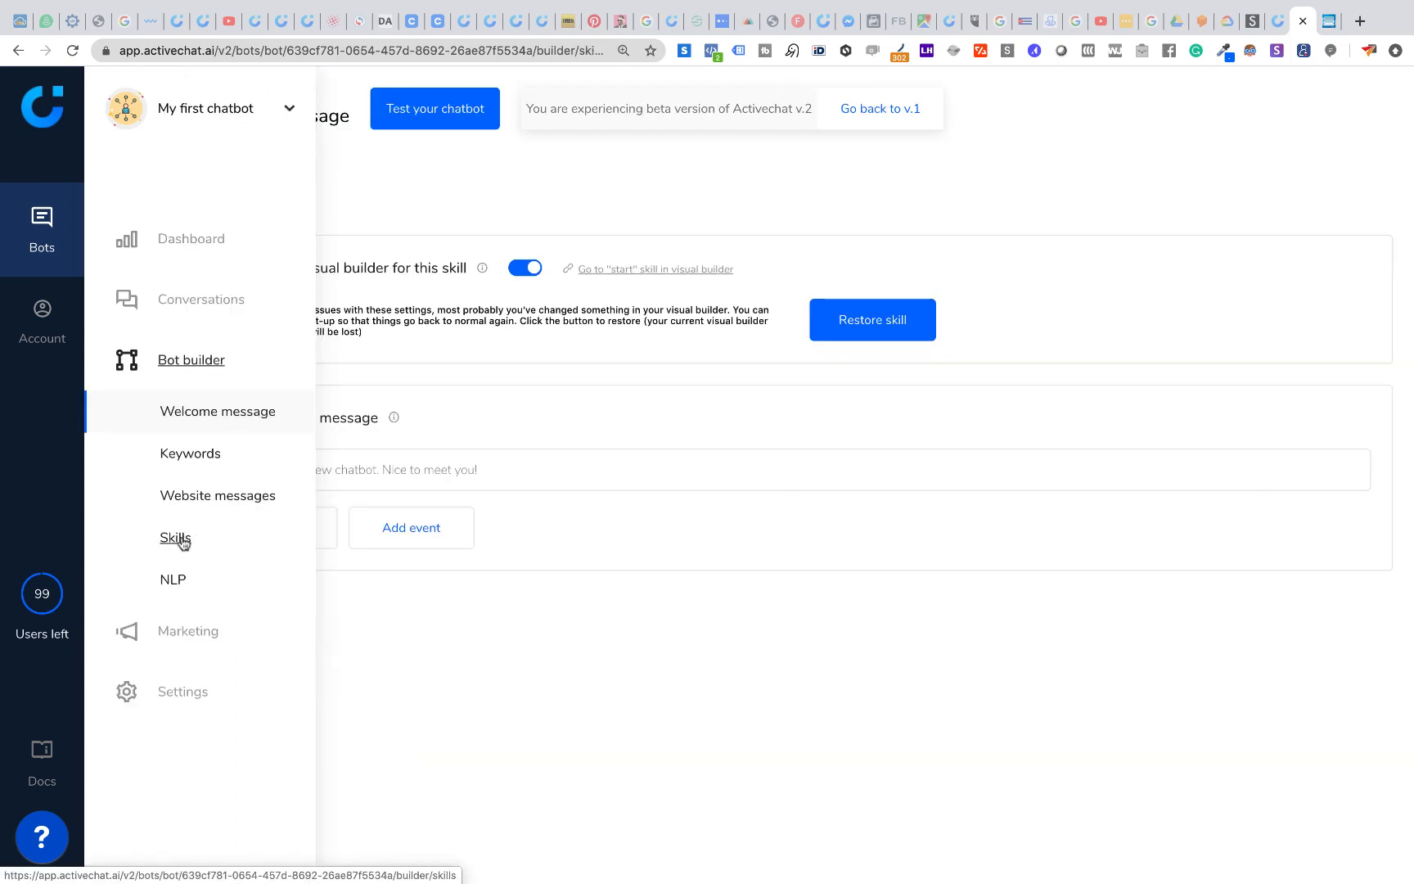
click(179, 540)
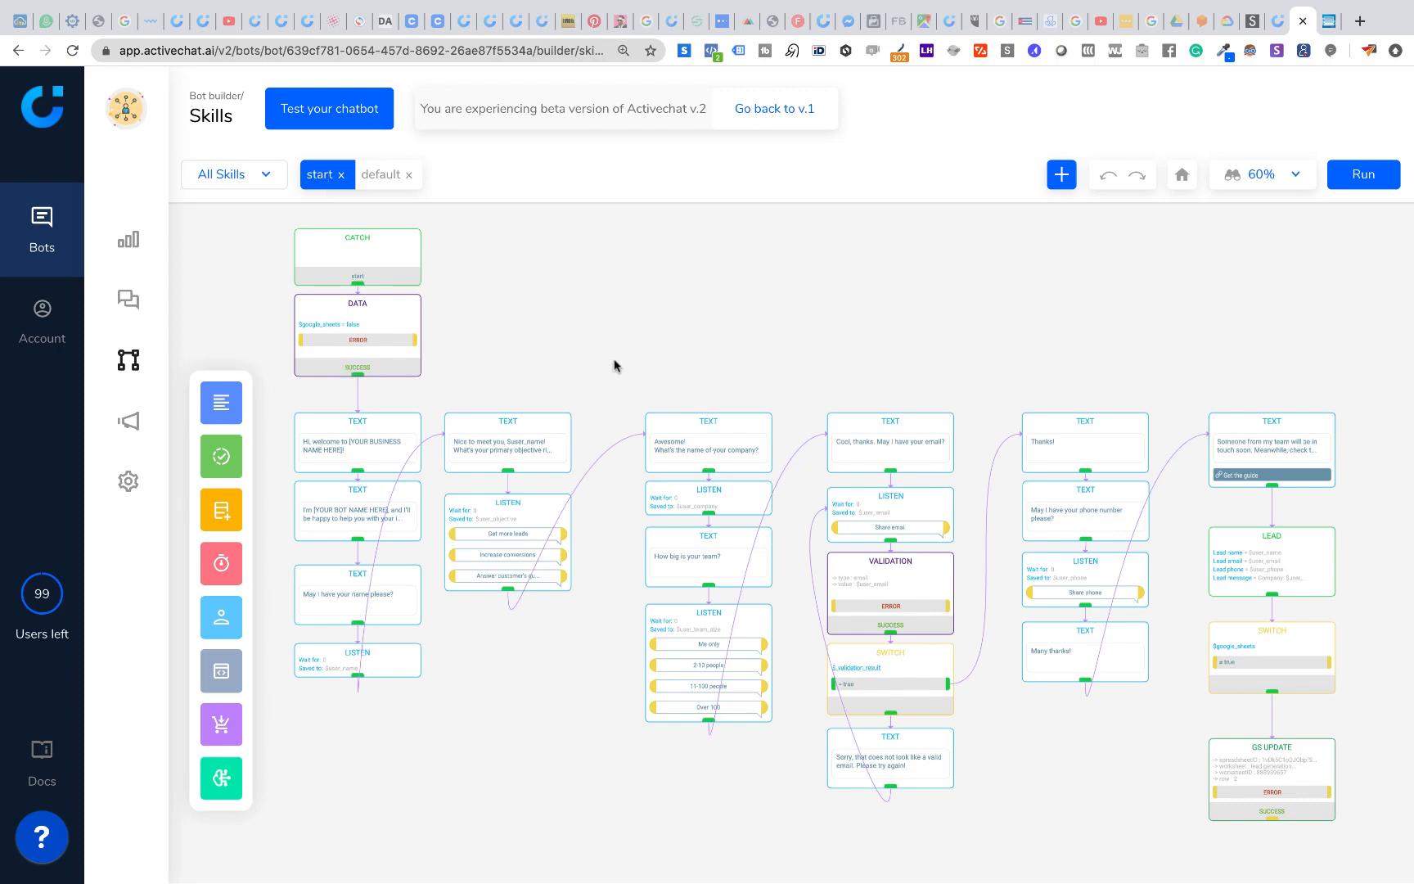
Examine the conversation flow of the start skill at different zoom levels, from the Catch block onward.
scroll(614, 358, up, 3)
scroll(568, 353, down, 4)
scroll(570, 372, up, 3)
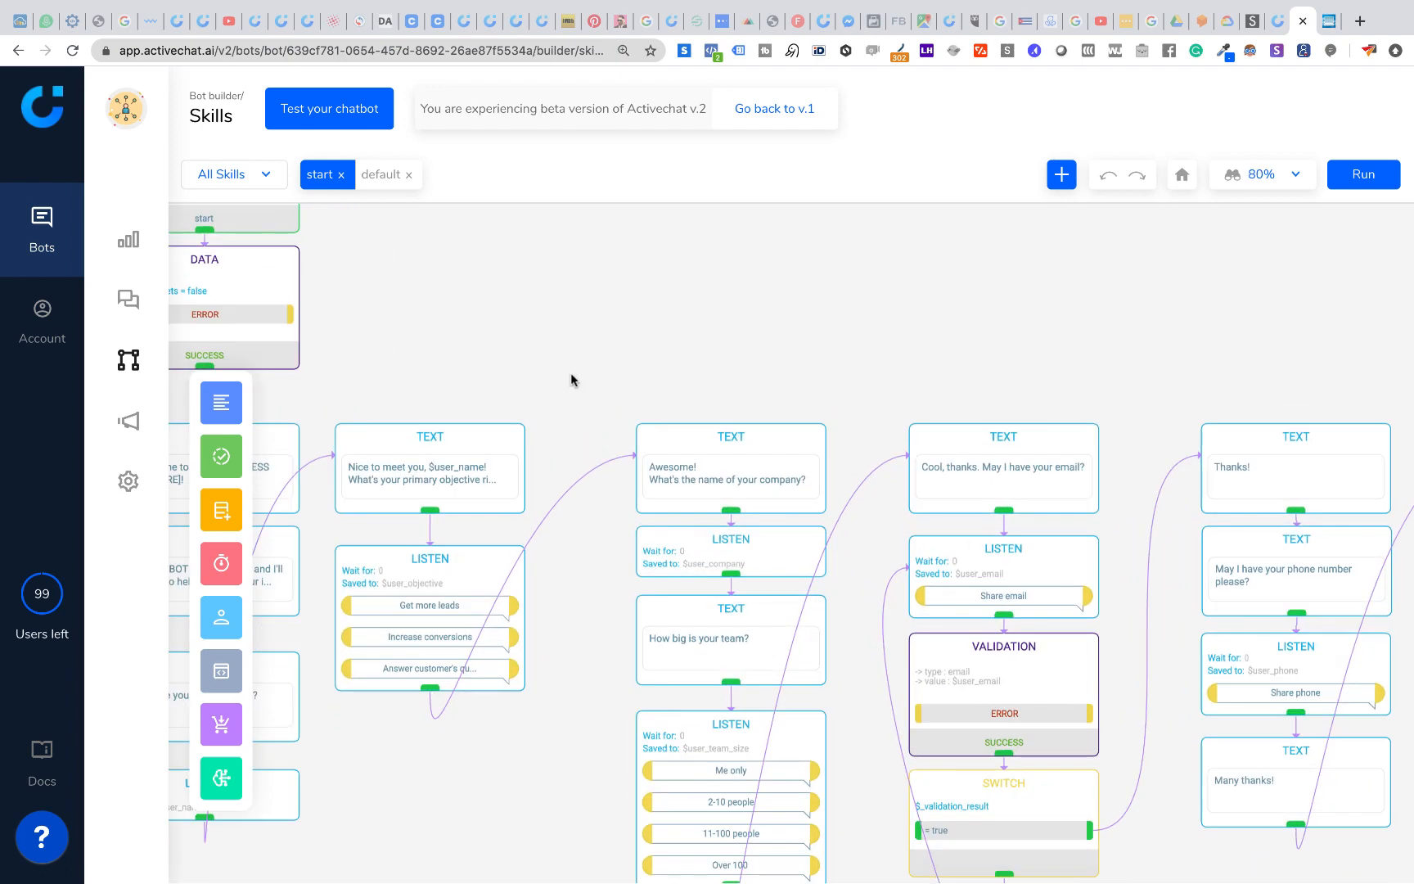
scroll(570, 374, up, 1)
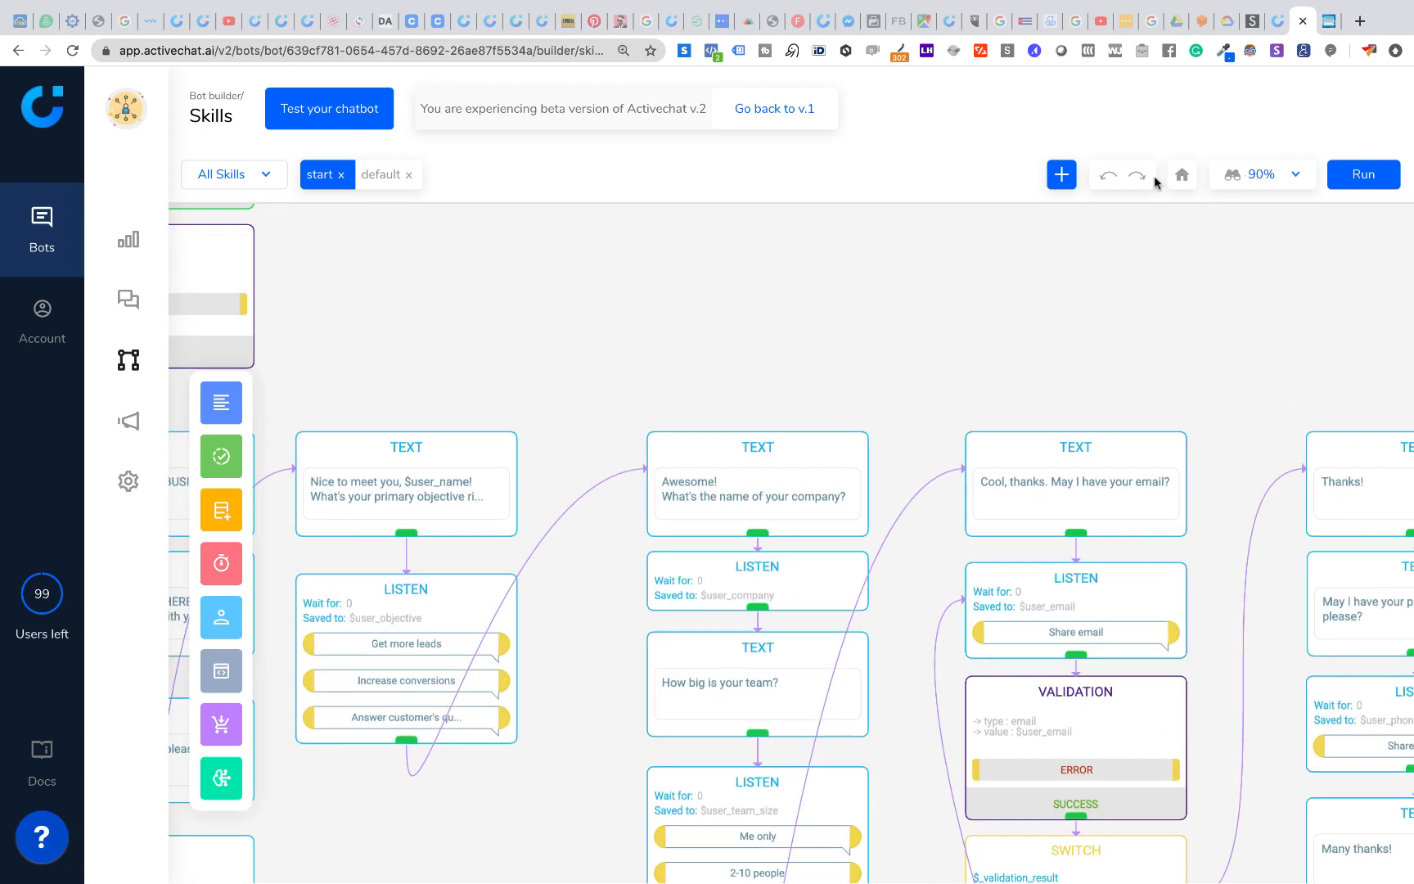
click(1291, 178)
click(1237, 226)
click(1238, 226)
click(1237, 226)
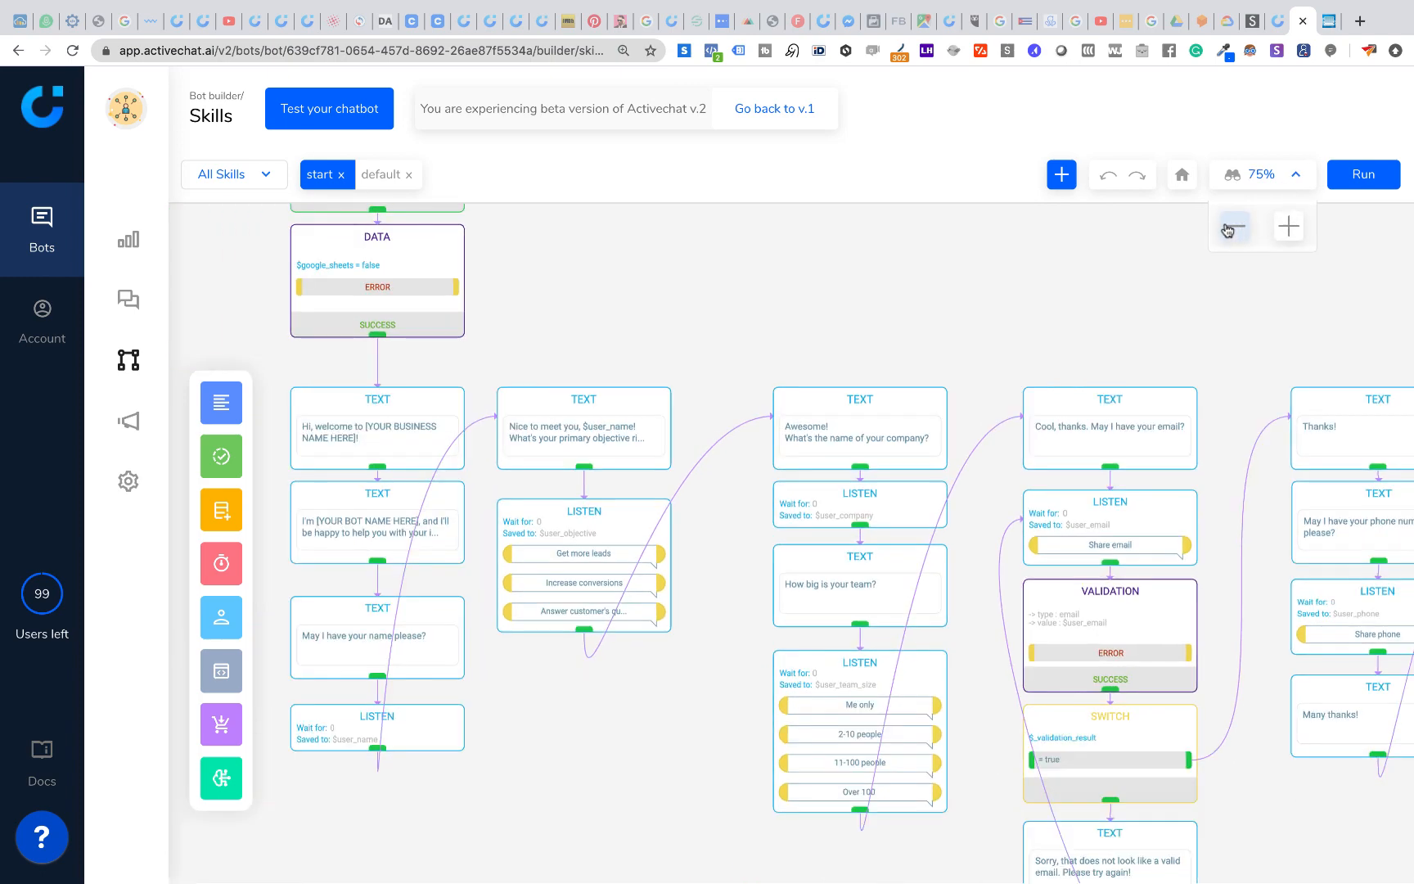
click(1237, 225)
scroll(583, 322, up, 3)
drag(715, 322, 675, 343)
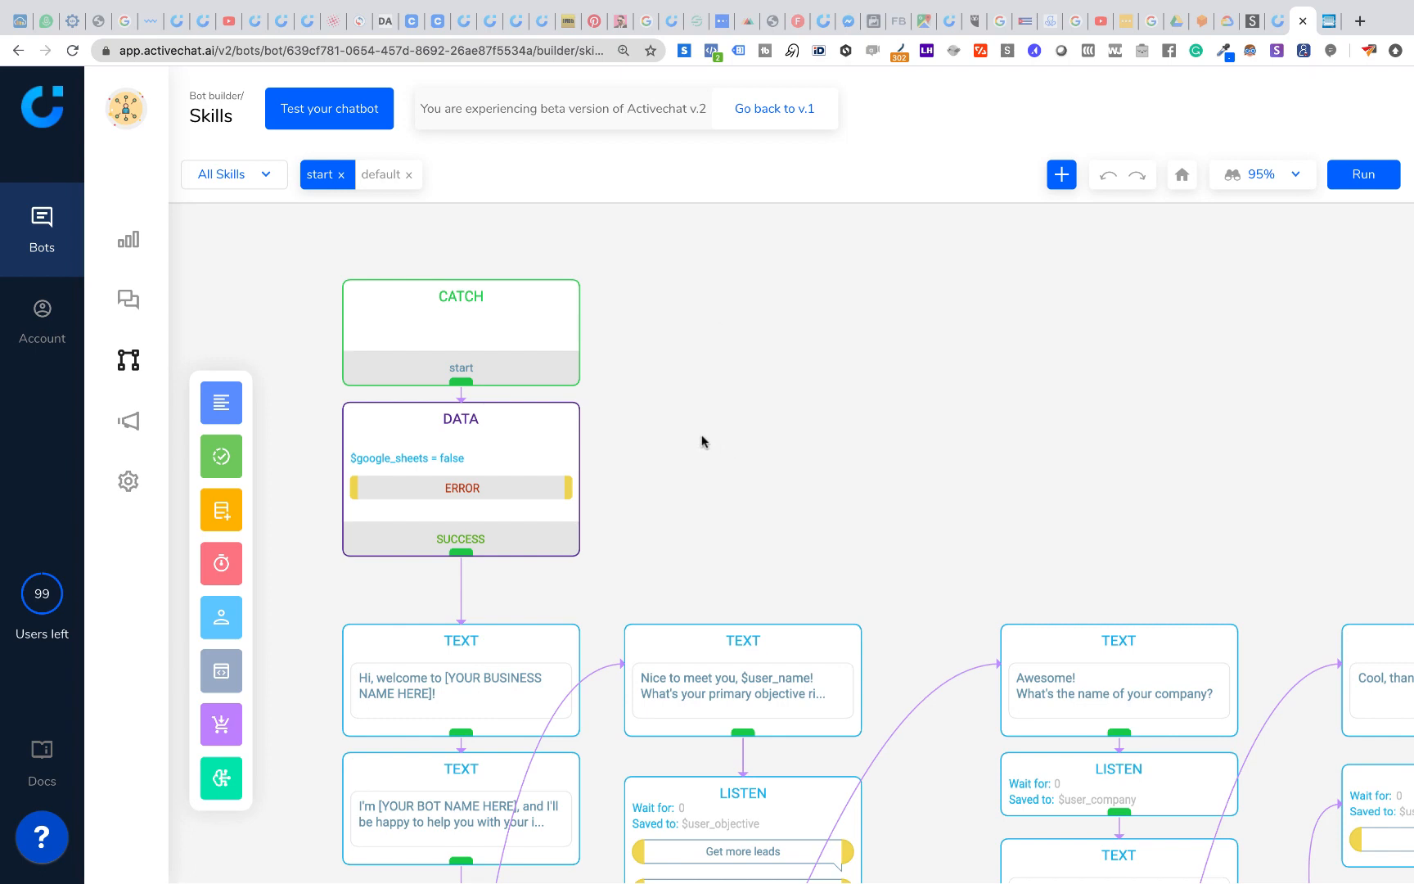
Inspect the settings of the welcome Text block and of the Listen block that saves the visitor's name.
click(505, 647)
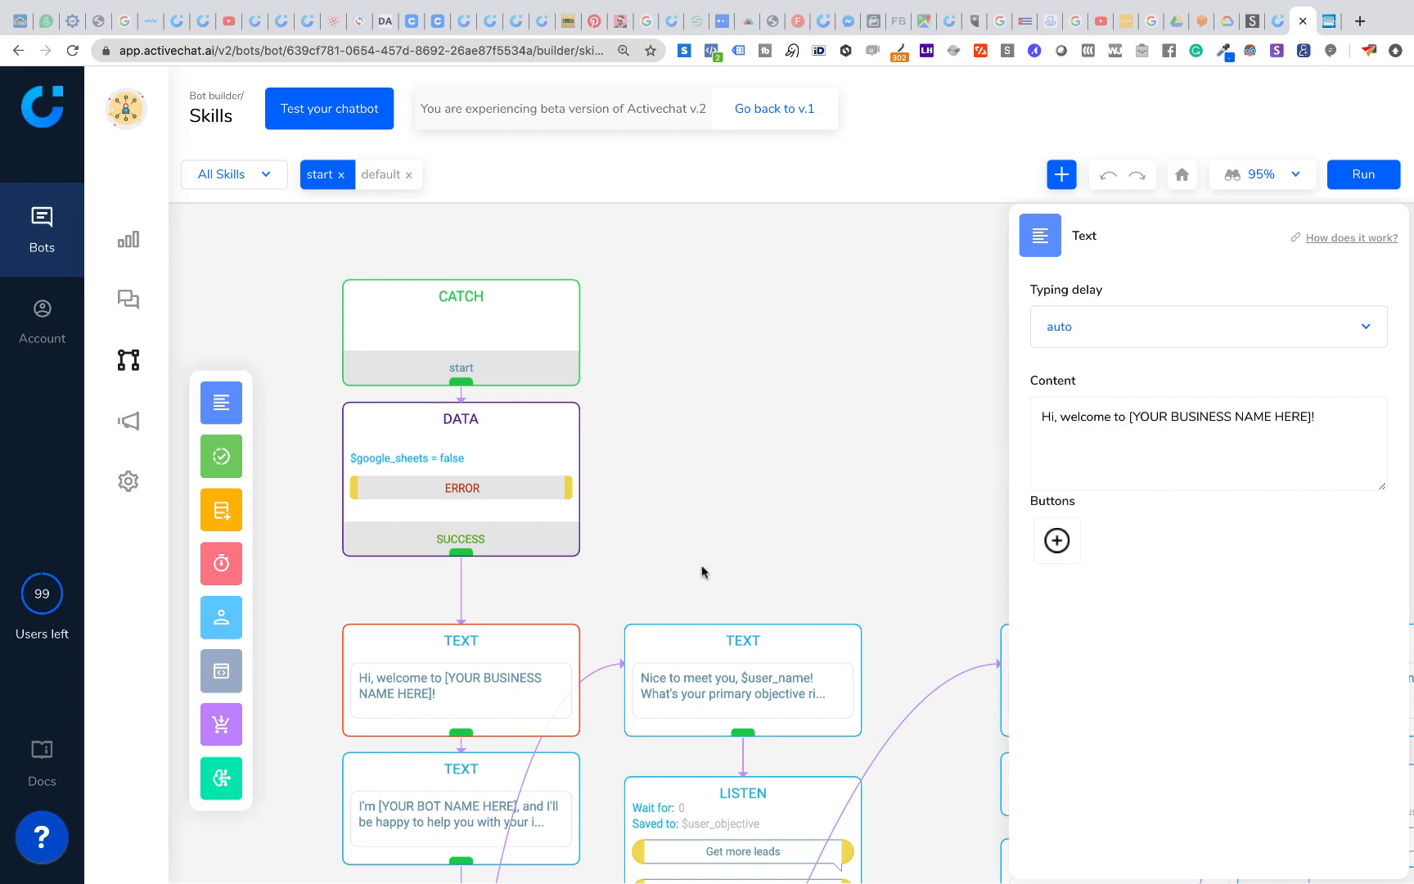
click(663, 553)
scroll(663, 554, down, 7)
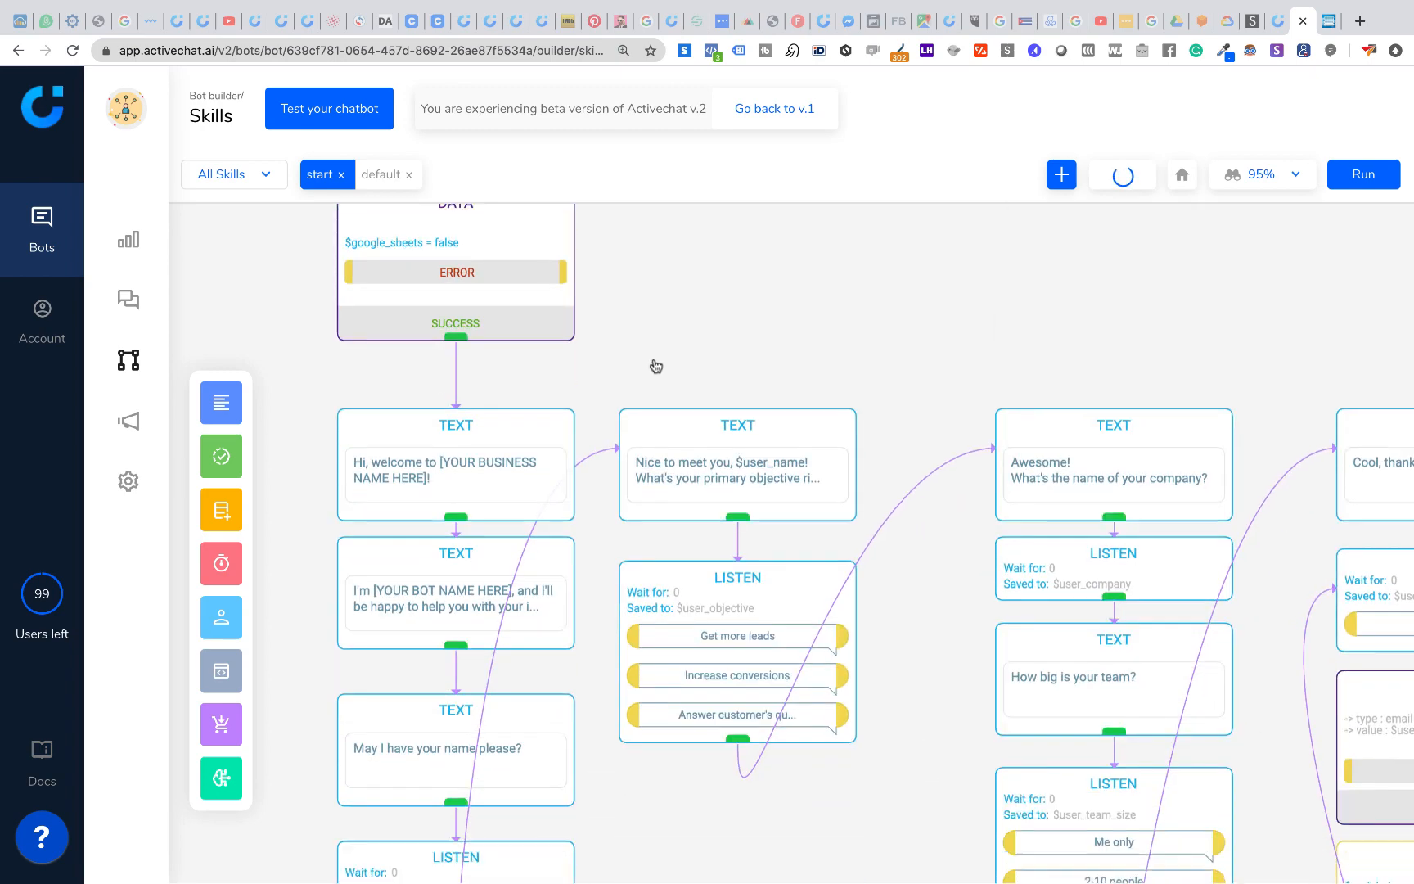
click(485, 789)
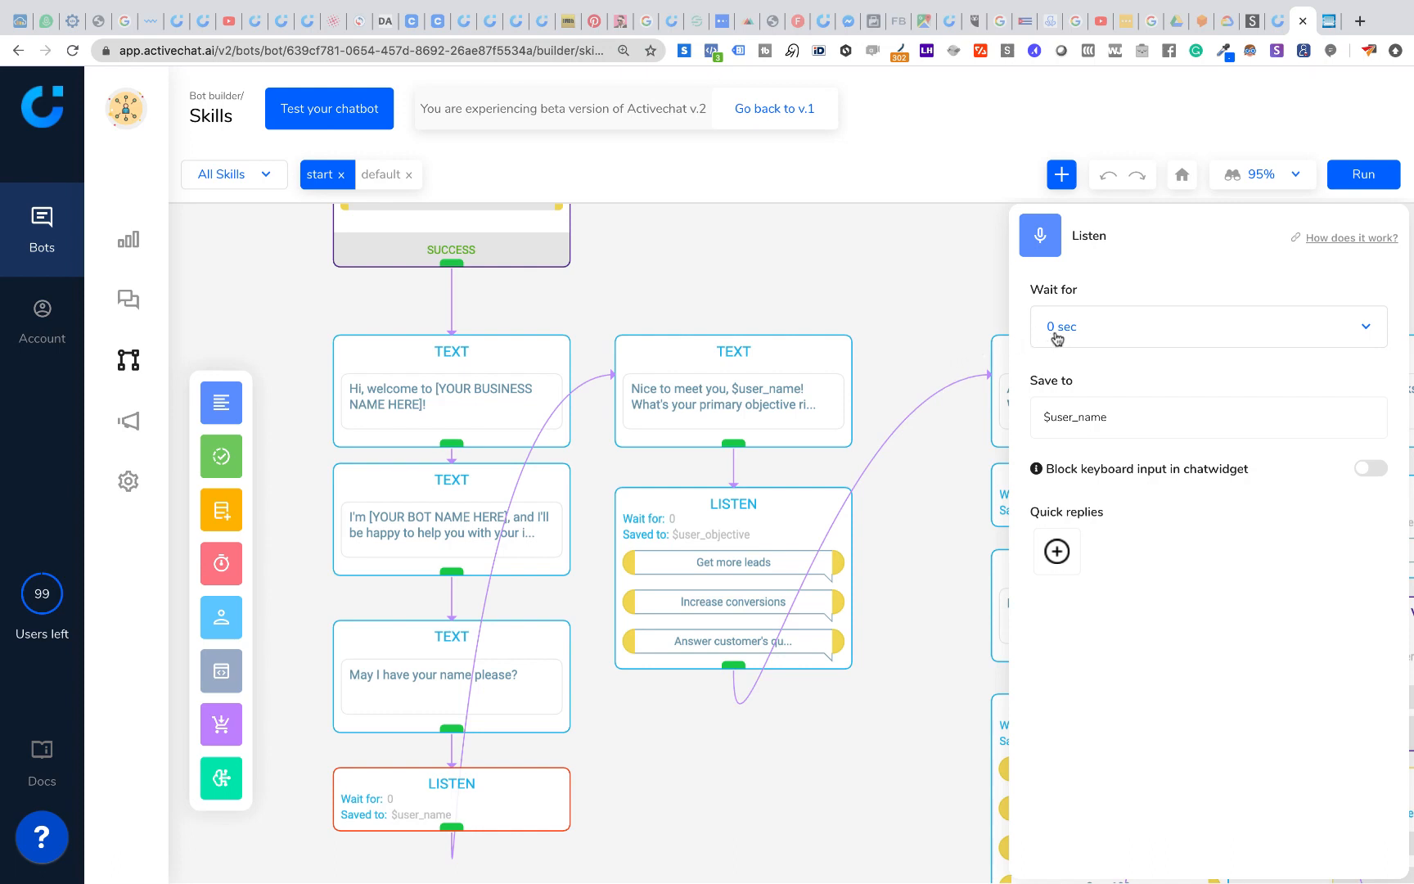
click(631, 284)
Replace the business name placeholder in the welcome Text block so it reads "Hi, welcome to Activechat!".
scroll(688, 461, up, 6)
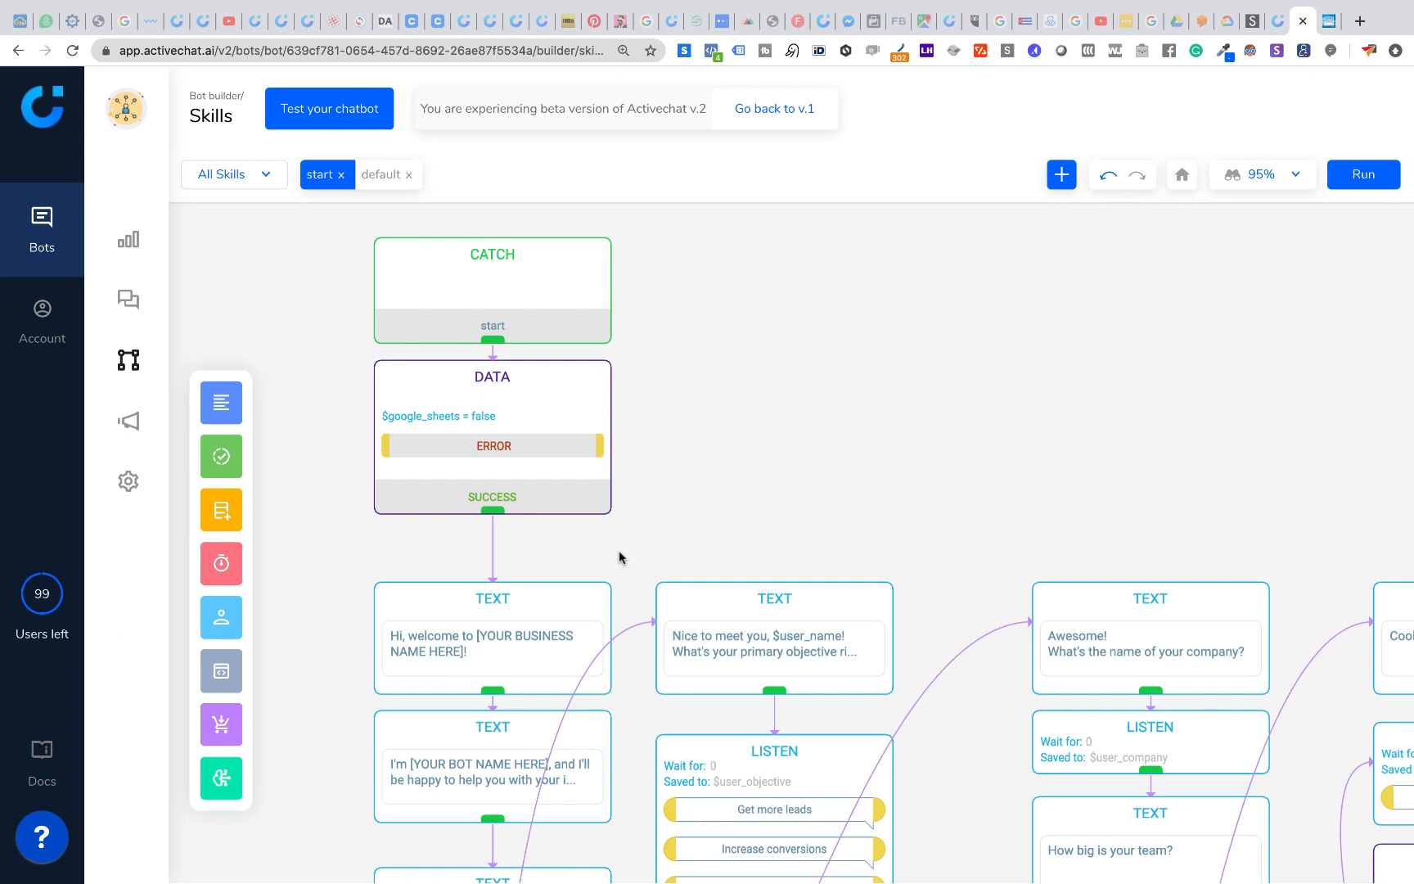
click(549, 598)
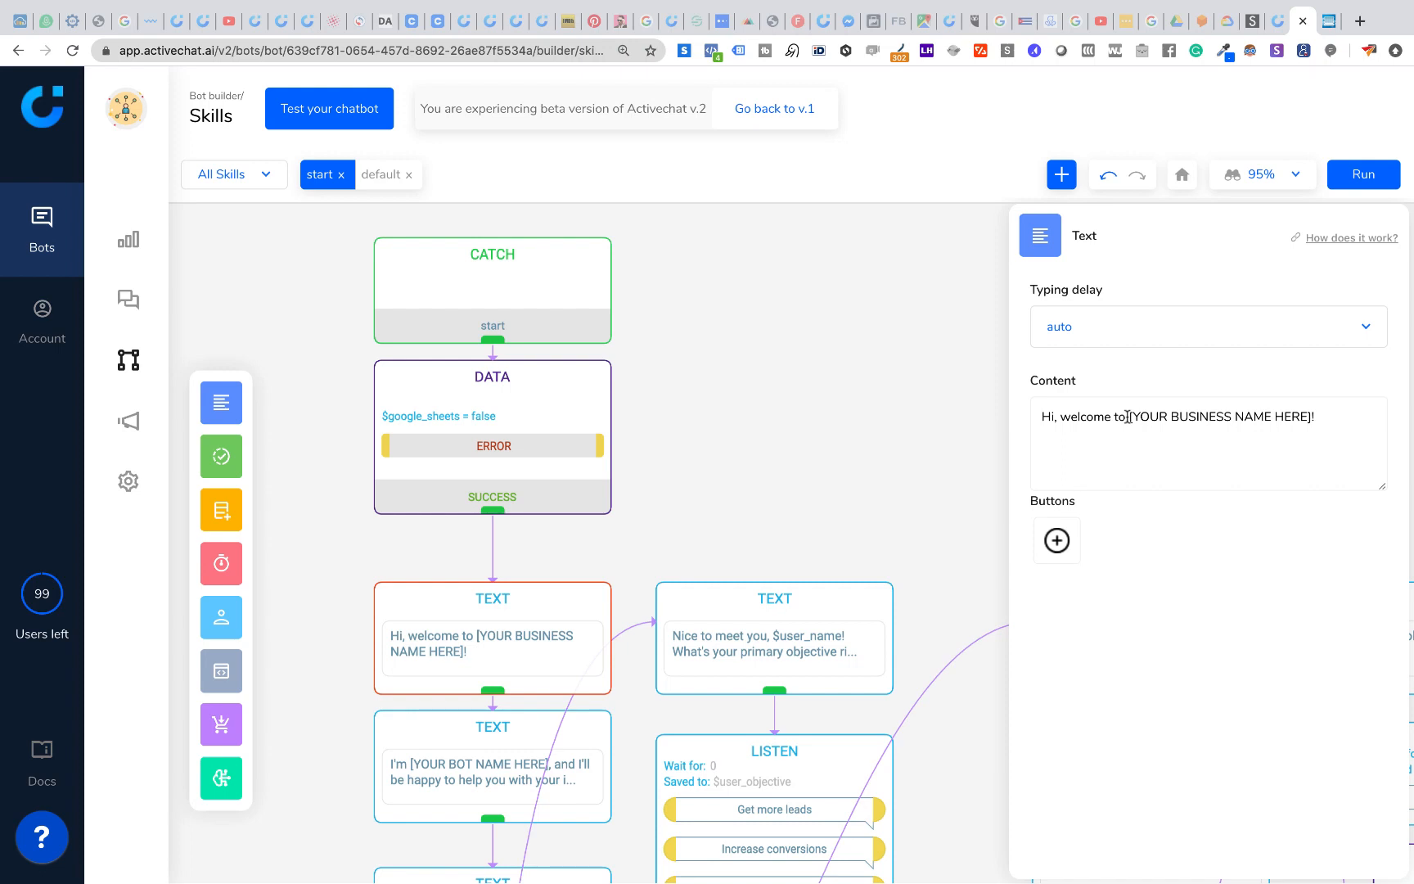
drag(1127, 418, 1314, 417)
key(BackSpace)
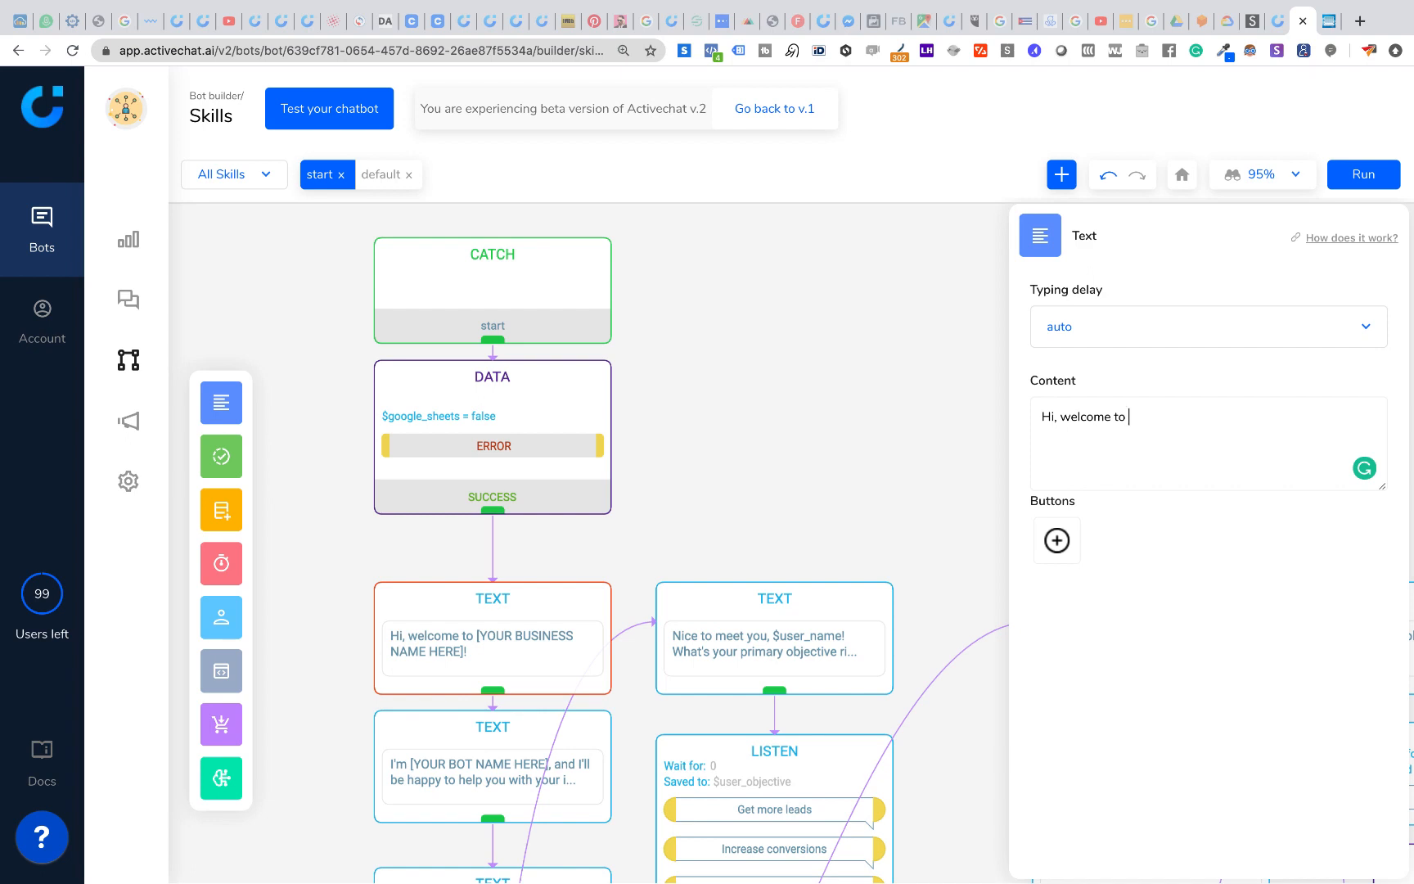
key(BackSpace)
text(Activechat!)
click(637, 564)
Replace the bot name placeholder in the second Text block with "Charlie", keeping the comma after it.
scroll(637, 564, down, 5)
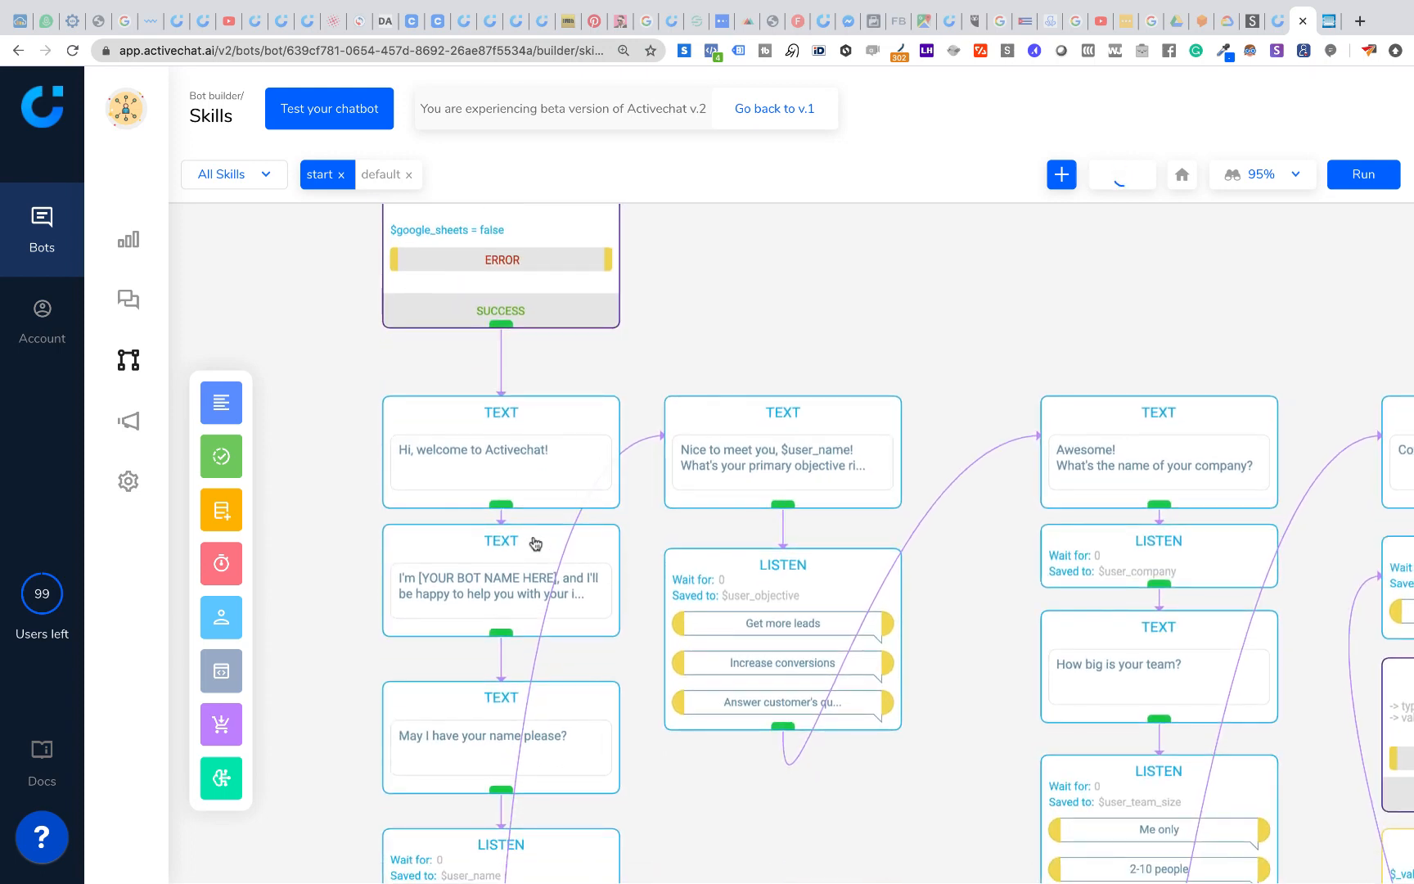
click(527, 547)
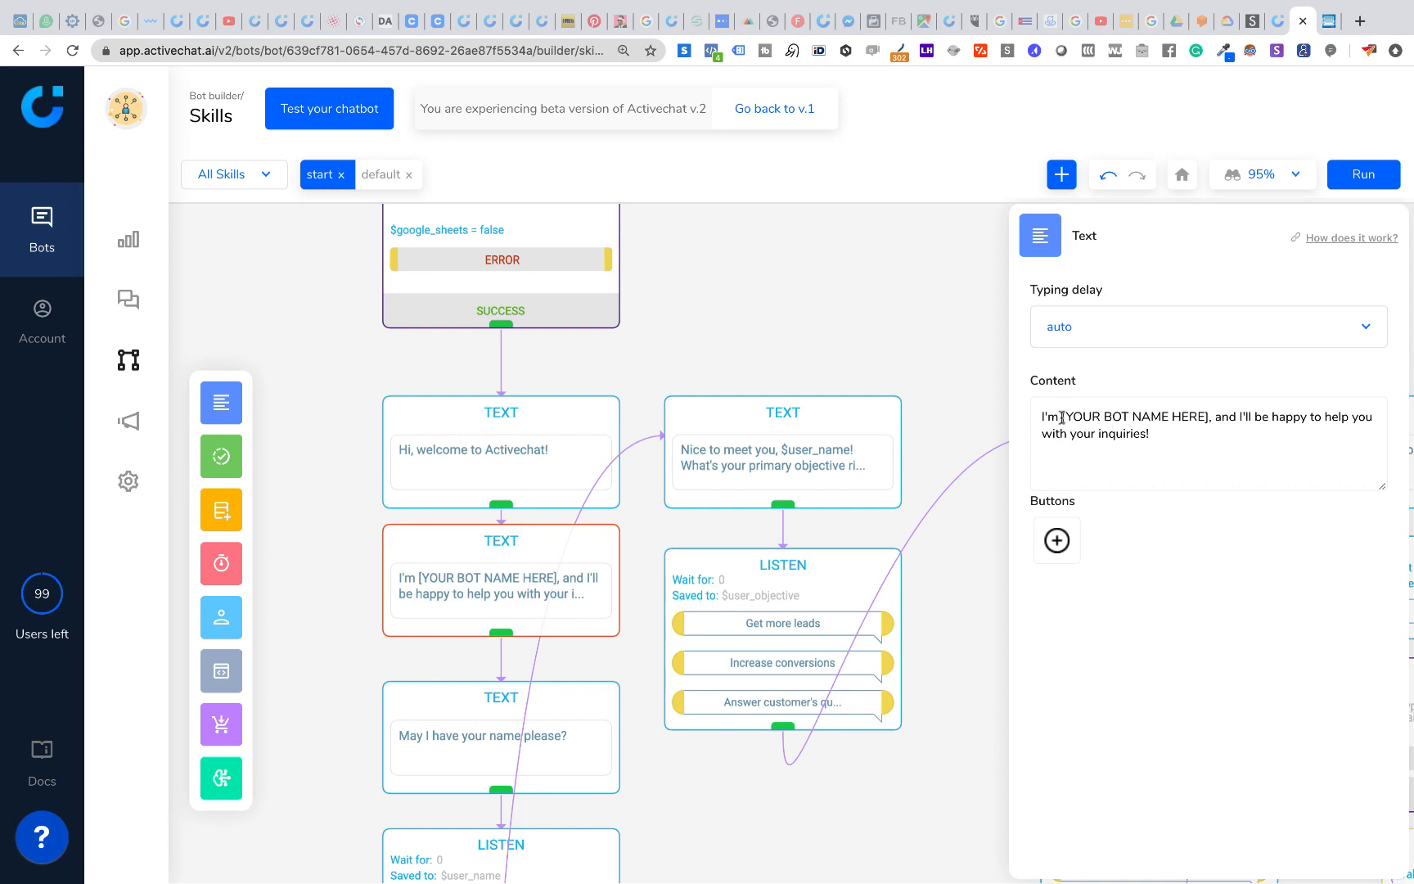
drag(1061, 417, 1209, 418)
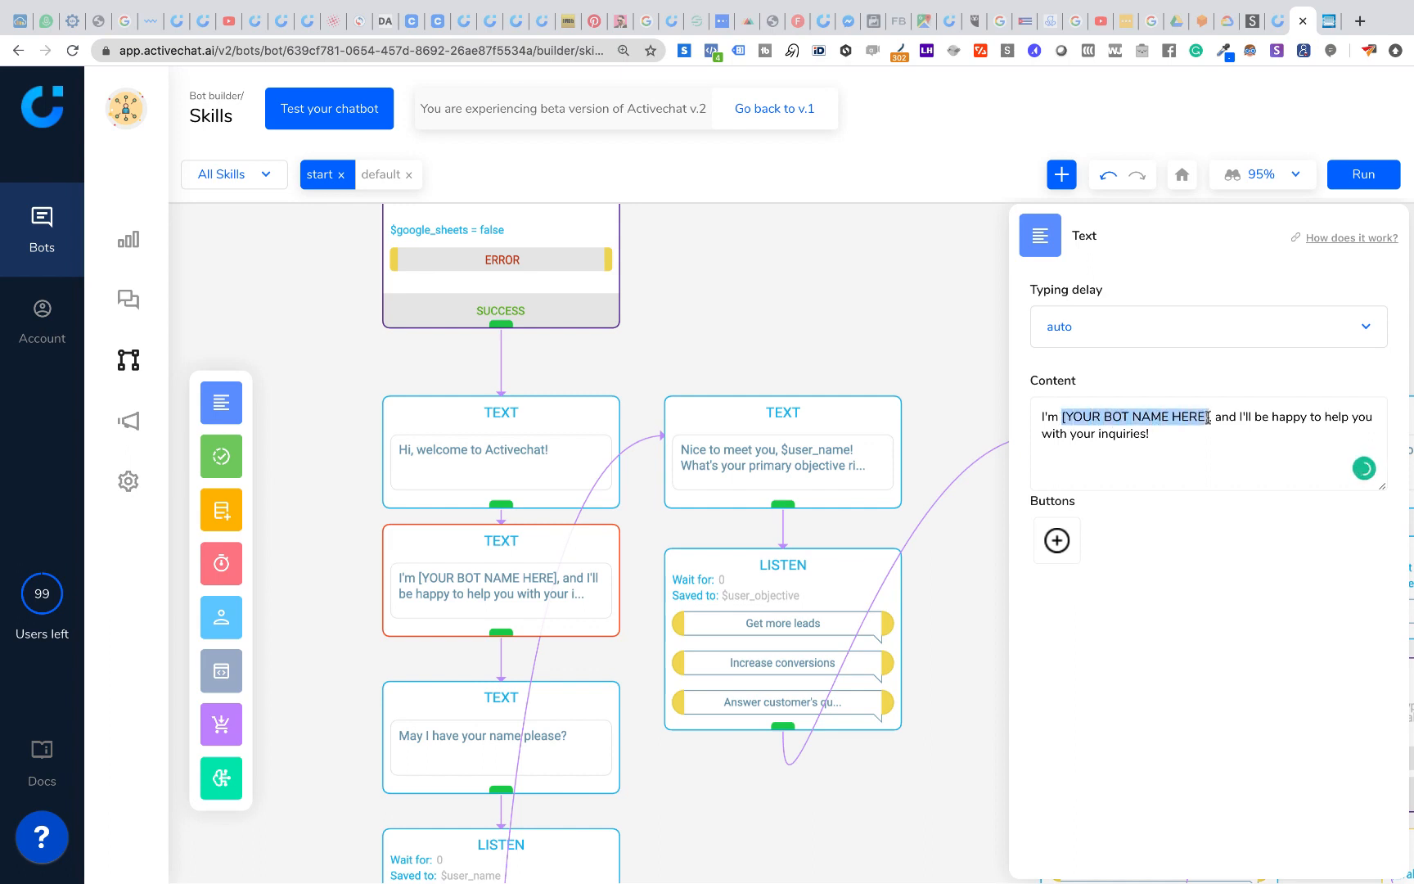
text(Cha)
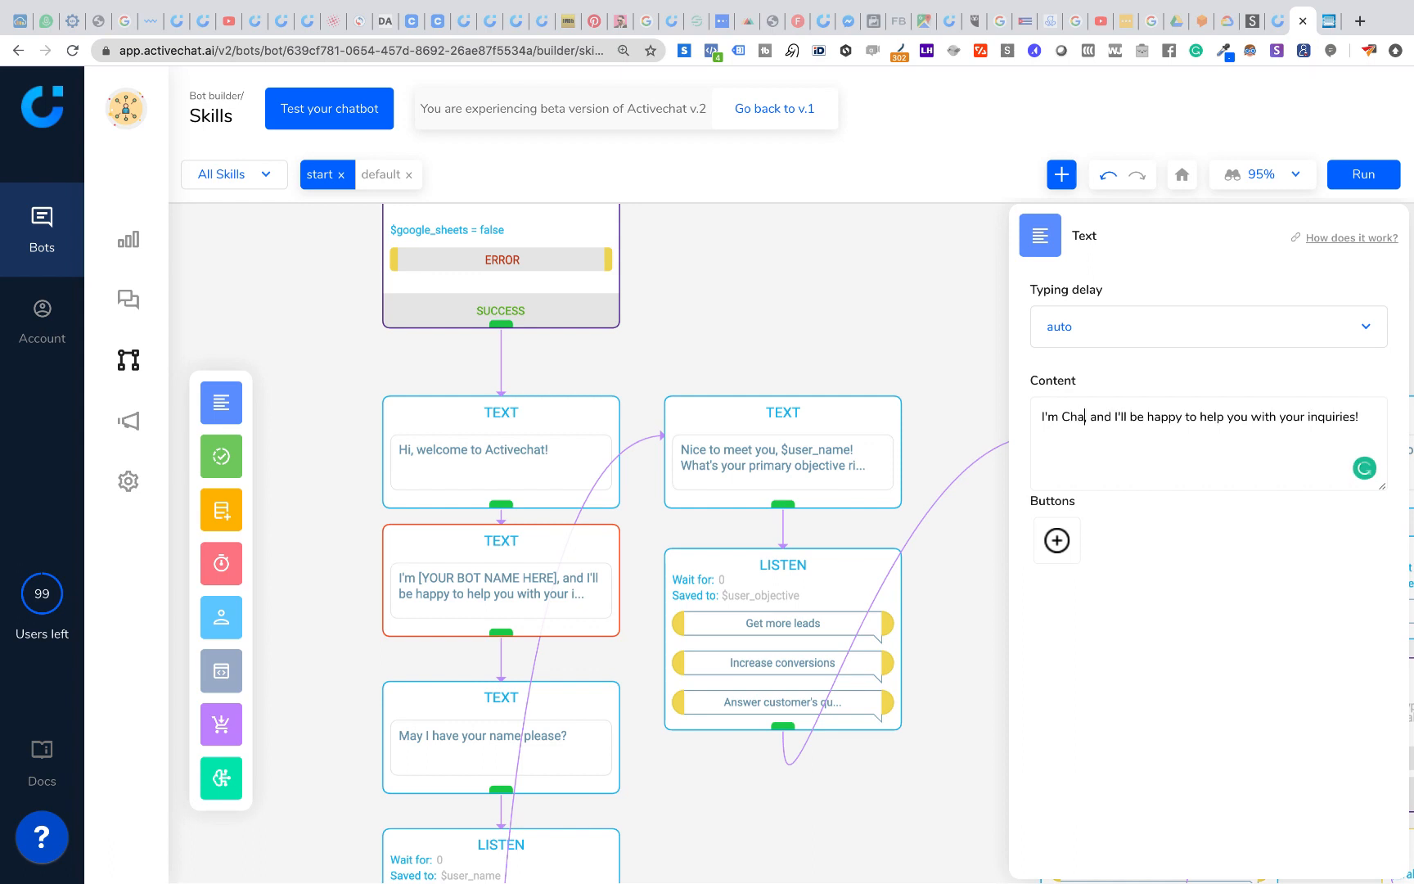
text(rlie)
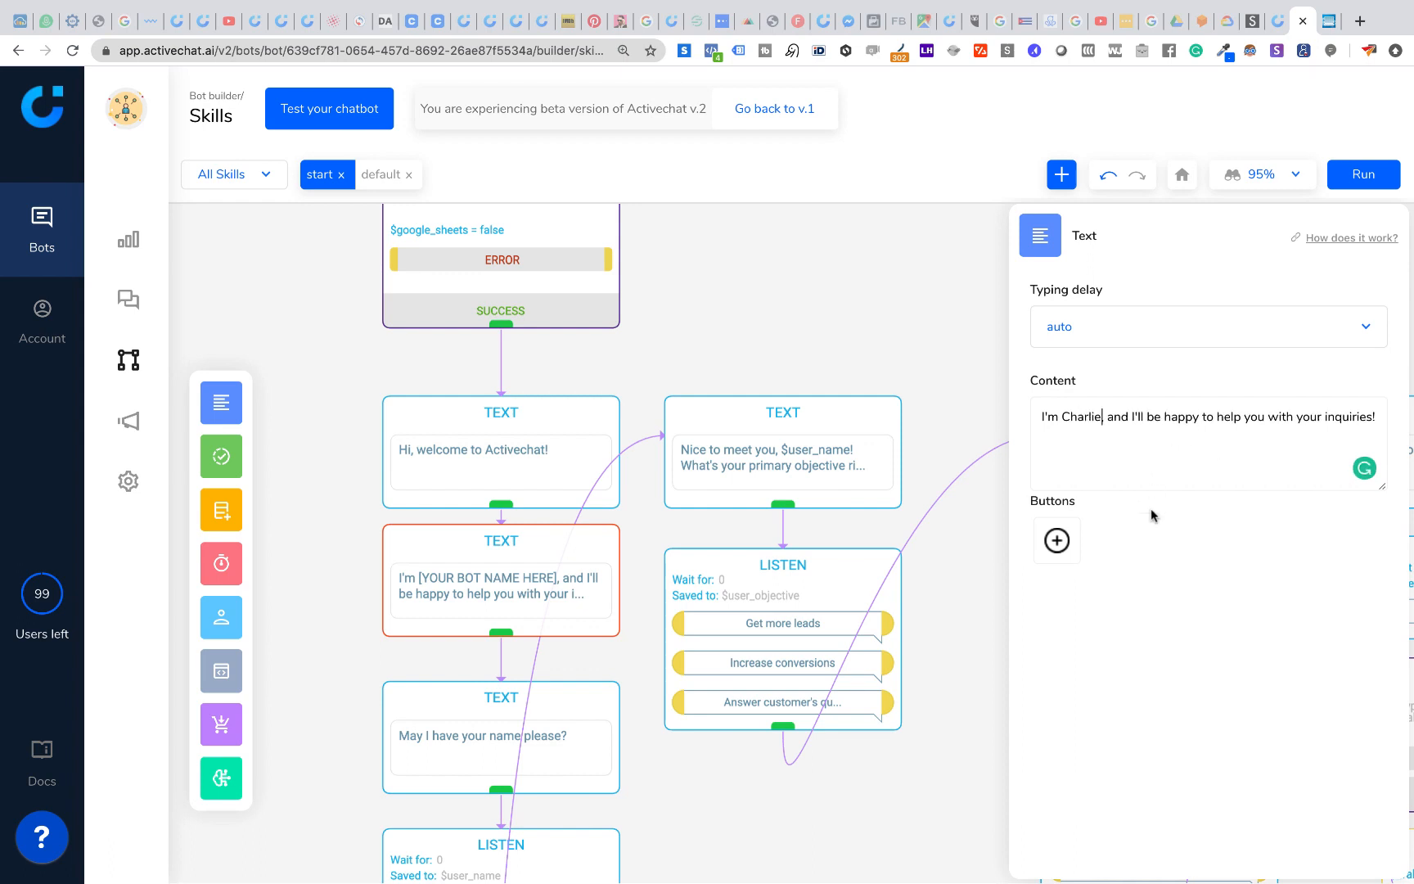
text(,)
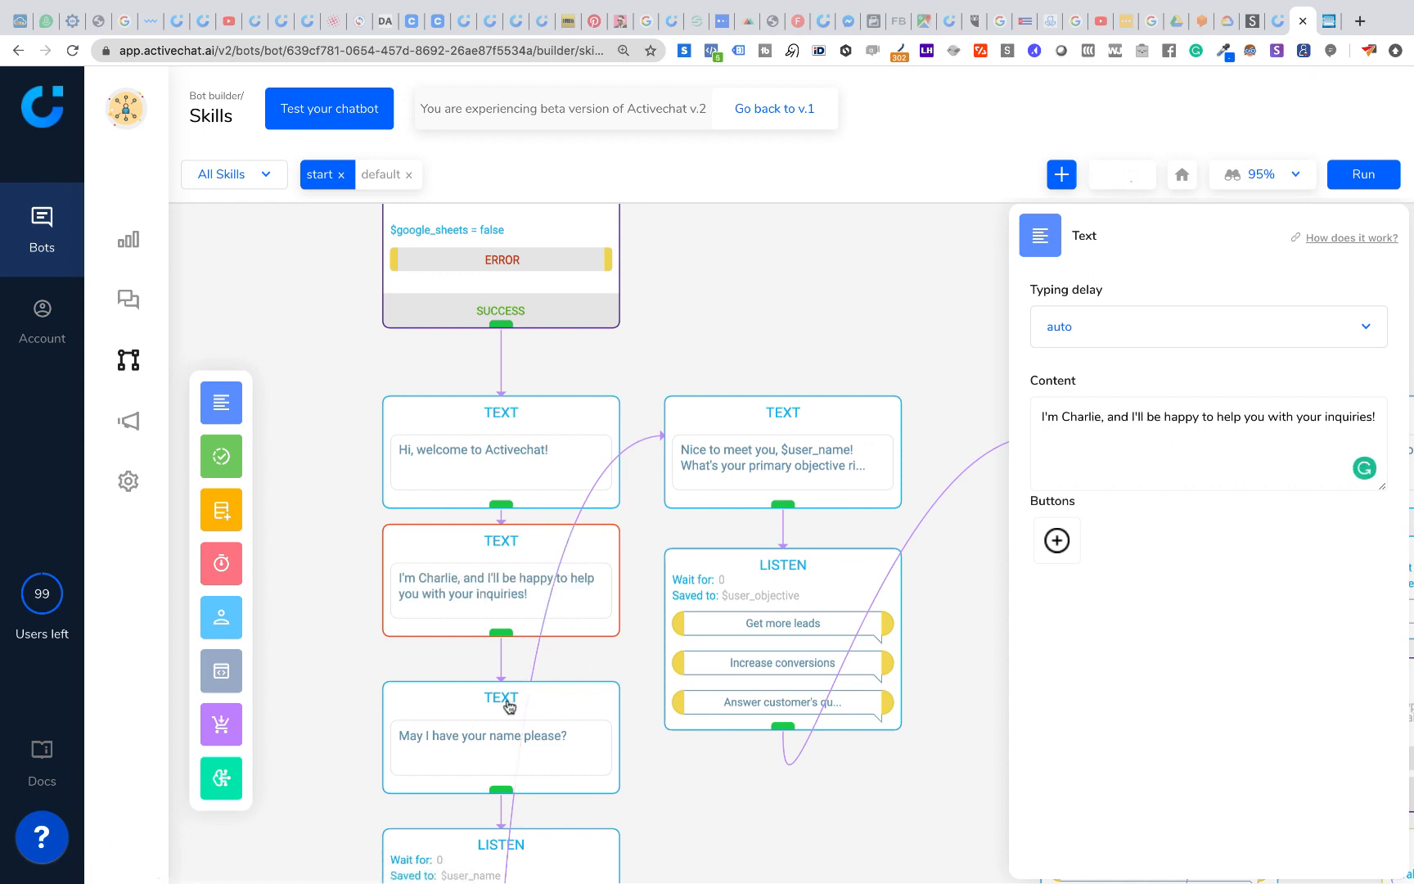
Review the Text block asking for the visitor's name and the Listen block saving it to $user_name.
click(509, 706)
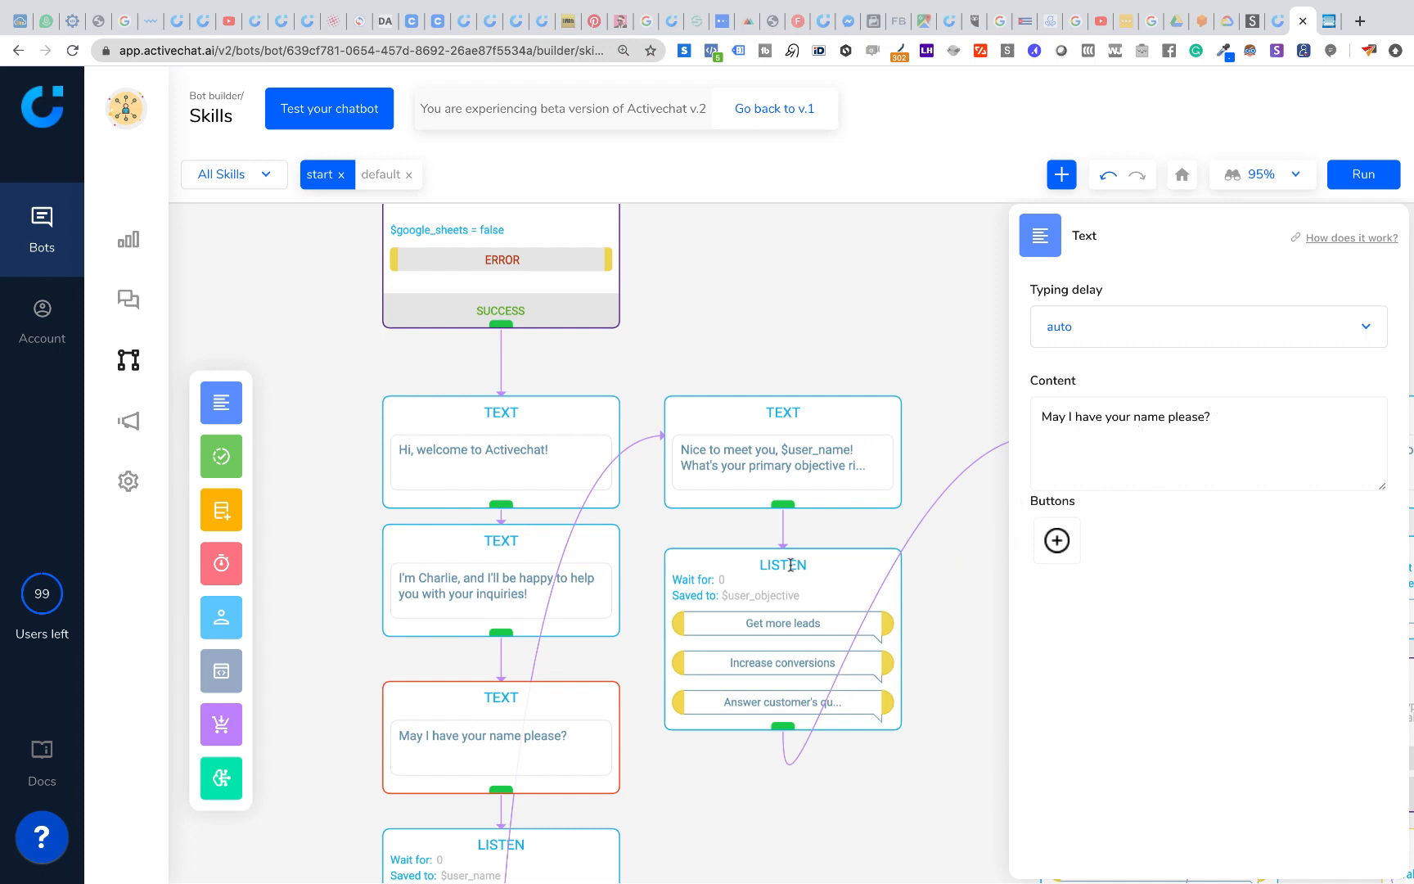
drag(709, 365, 682, 247)
click(550, 698)
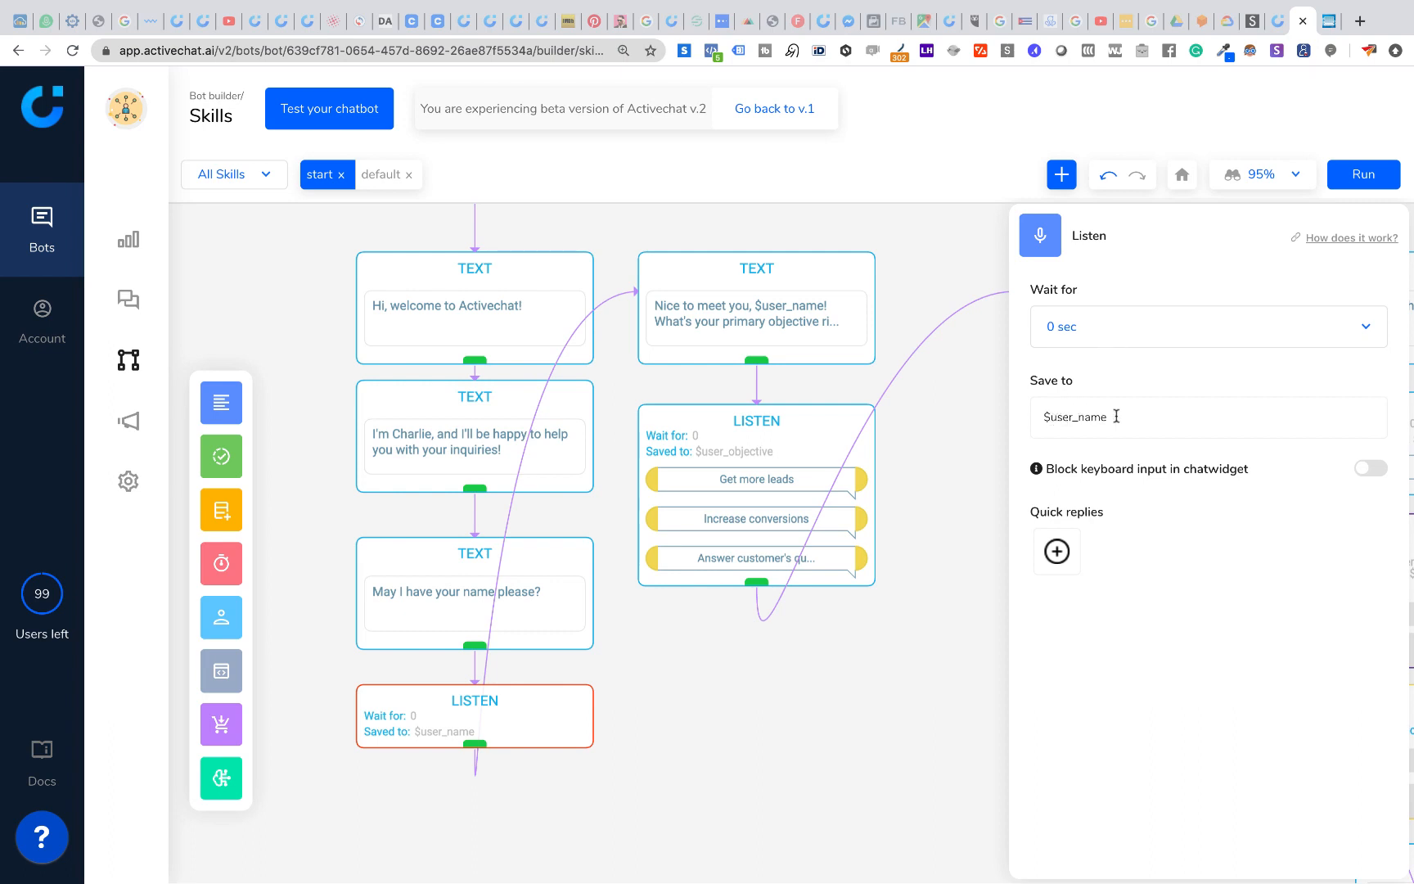
click(925, 237)
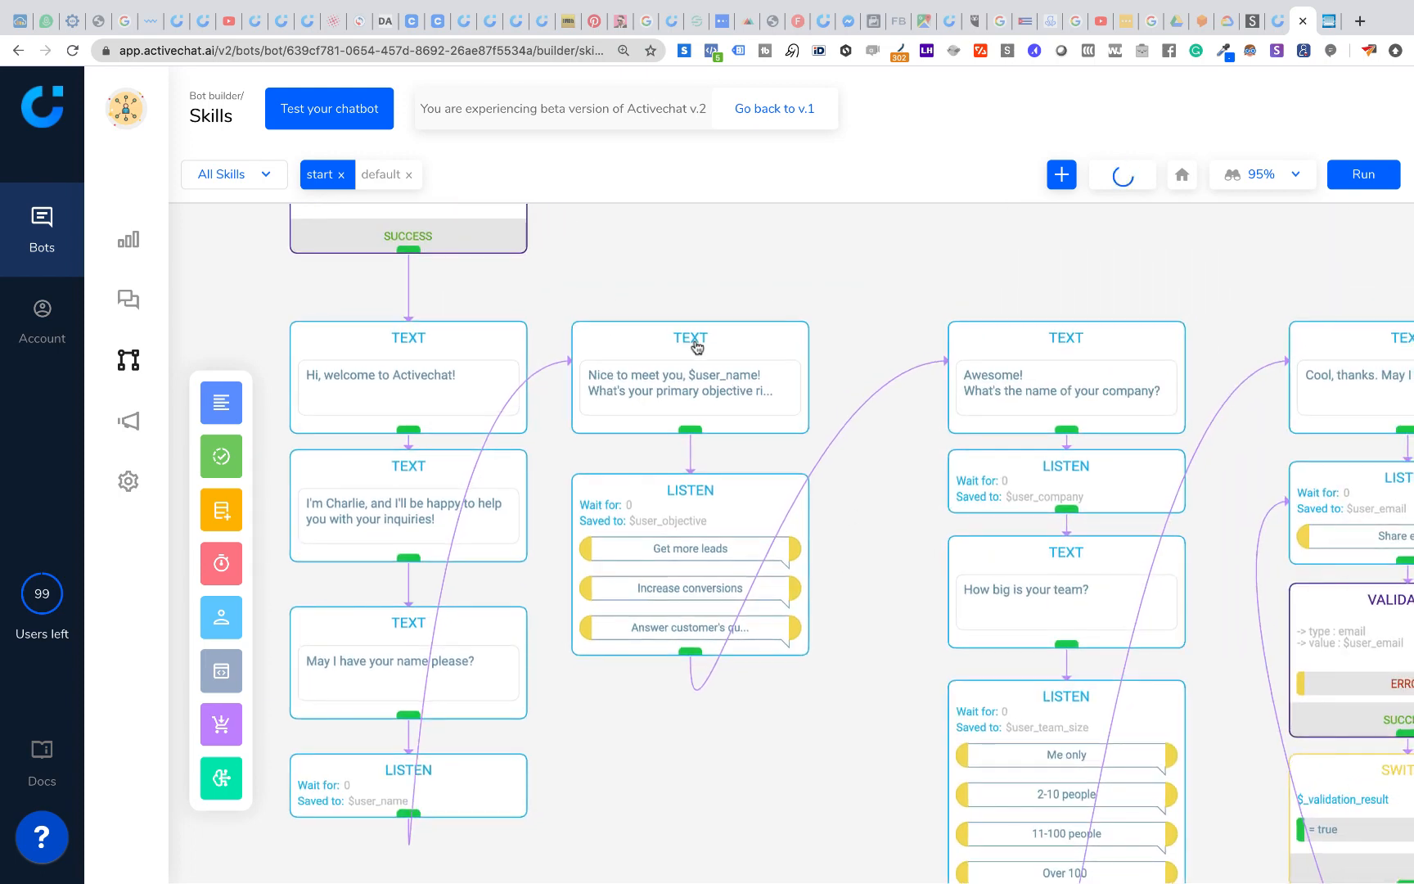
Replace the primary objective question in the "Nice to meet you" Text block with "Where is your business located?".
click(708, 339)
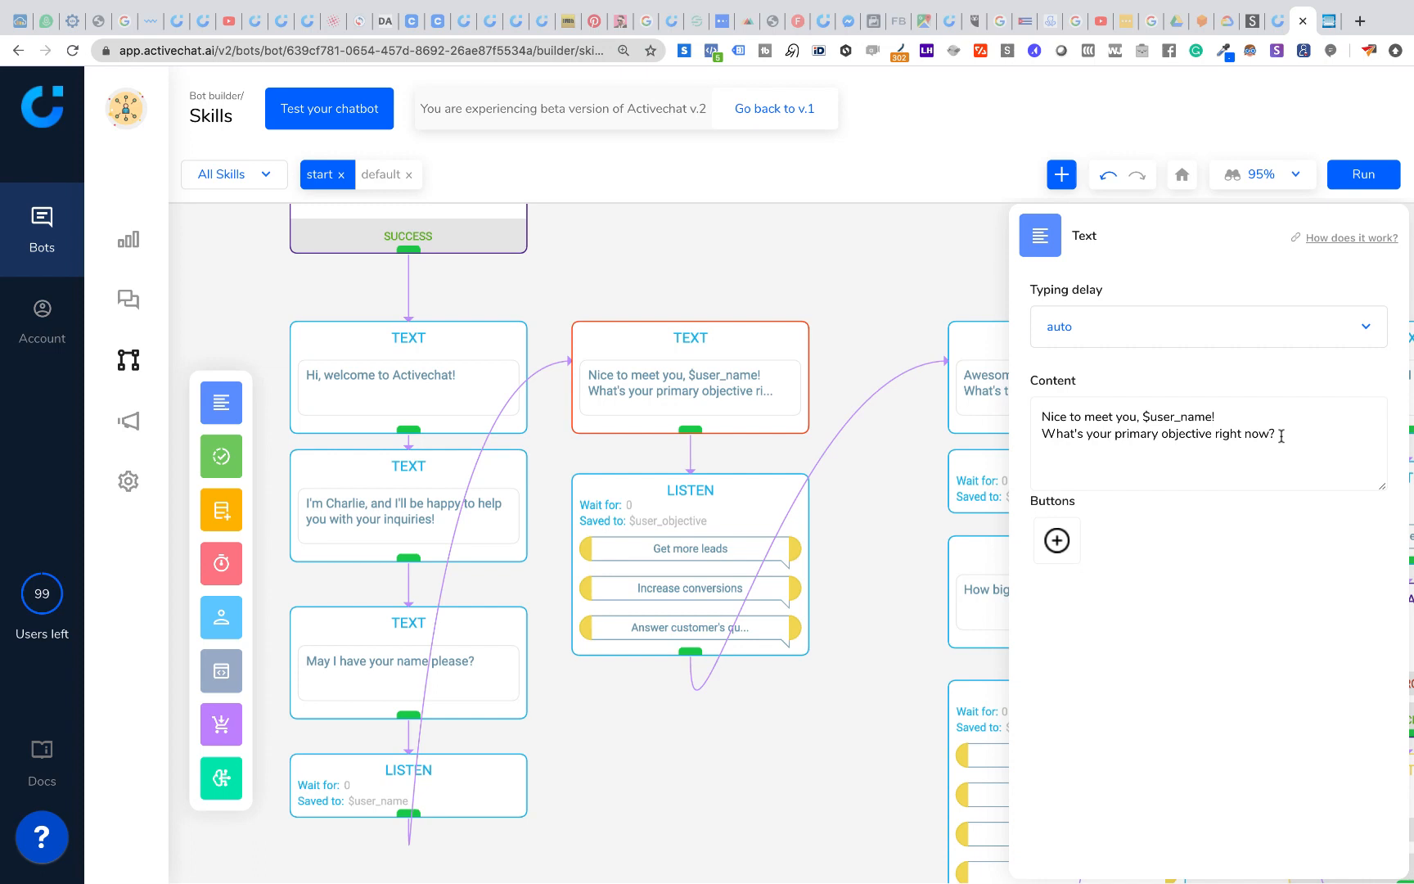
drag(1281, 433, 1032, 436)
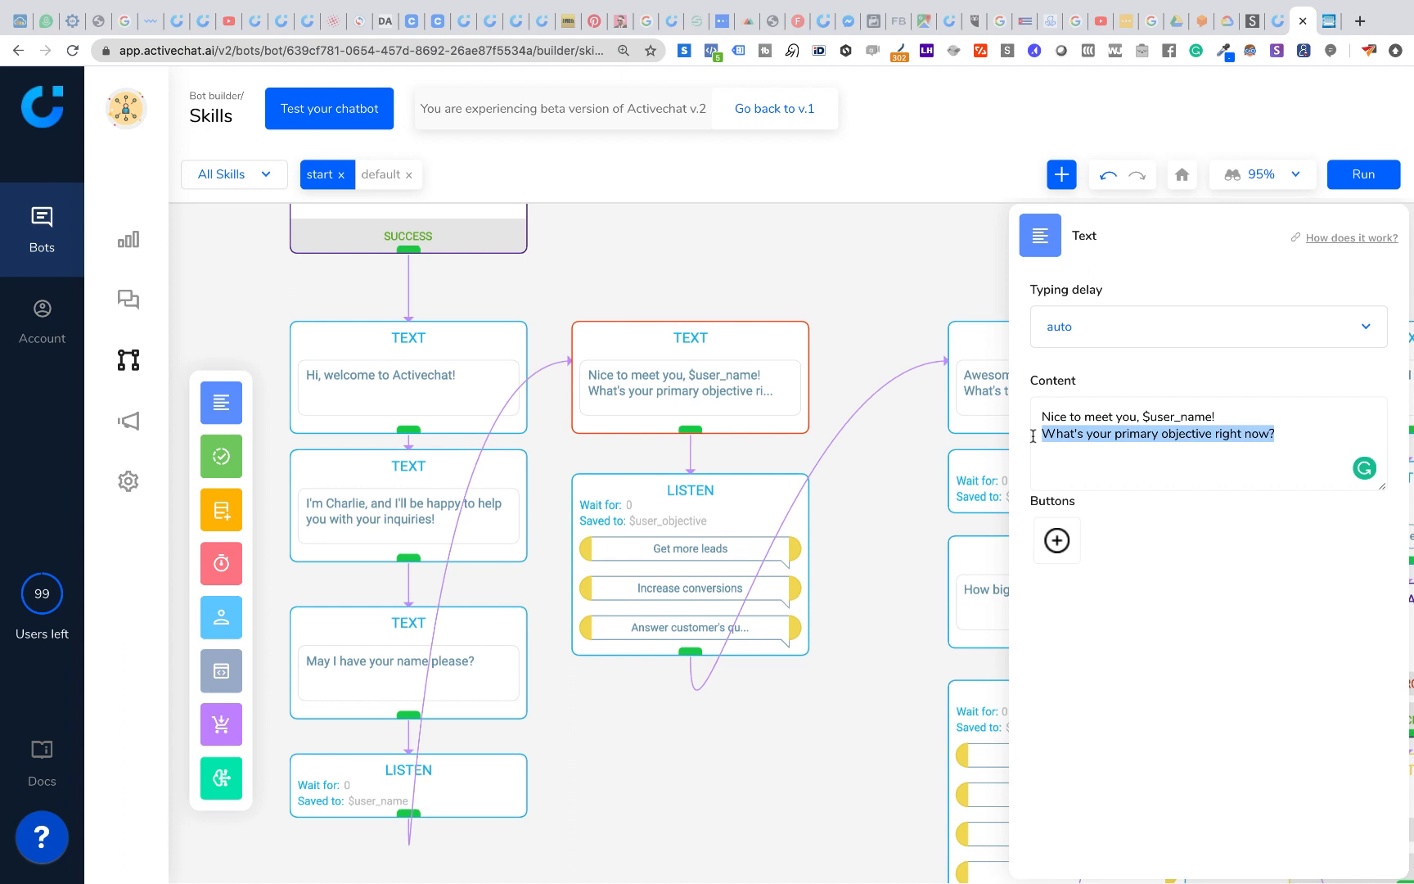
text(Where is )
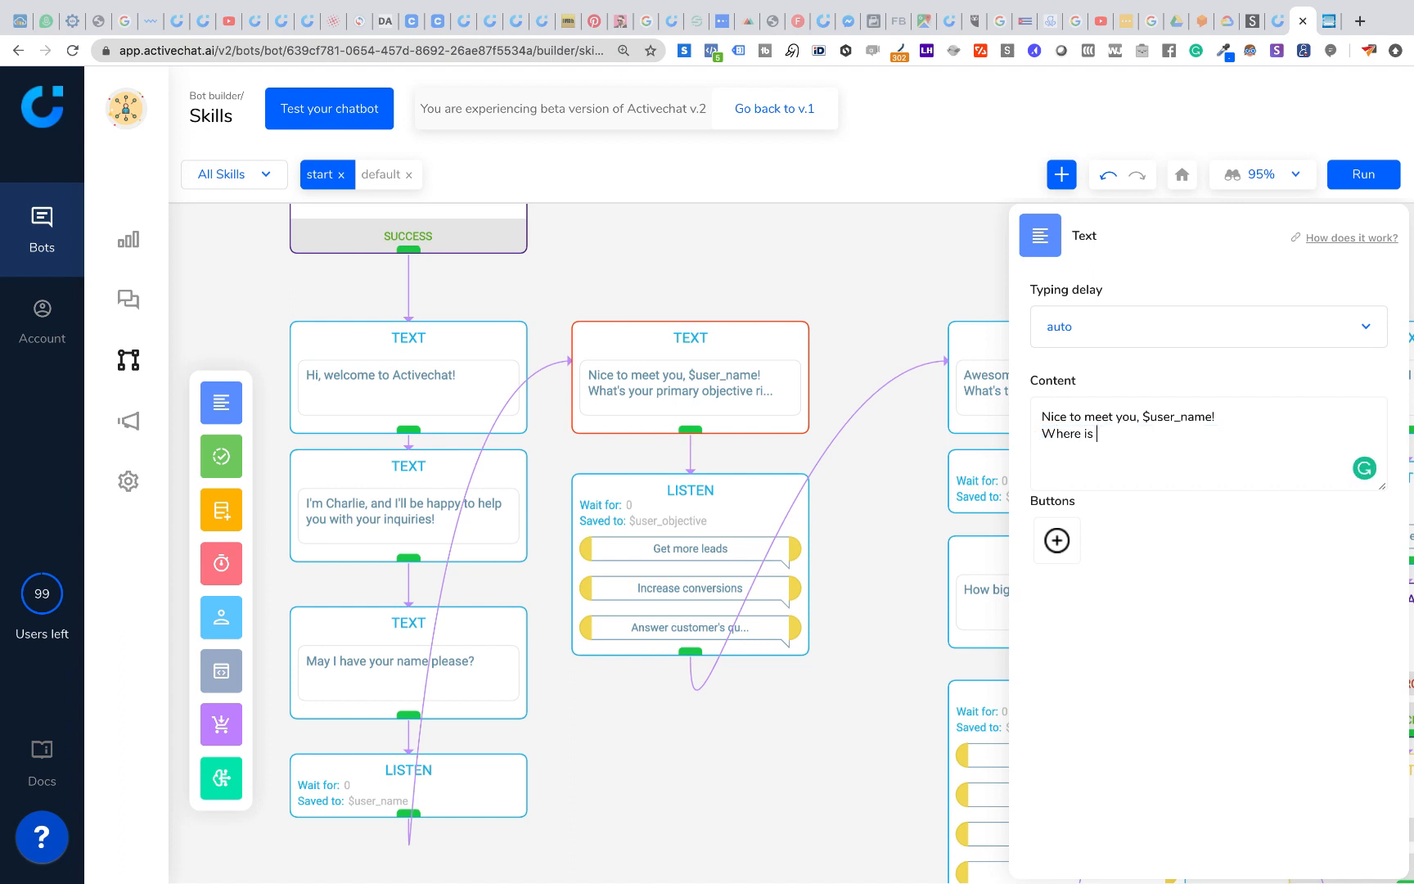
text(your business located?)
Remove the "Get more leads" and "Answer customer's quest" quick replies from the Listen block saving to $user_objective.
click(695, 502)
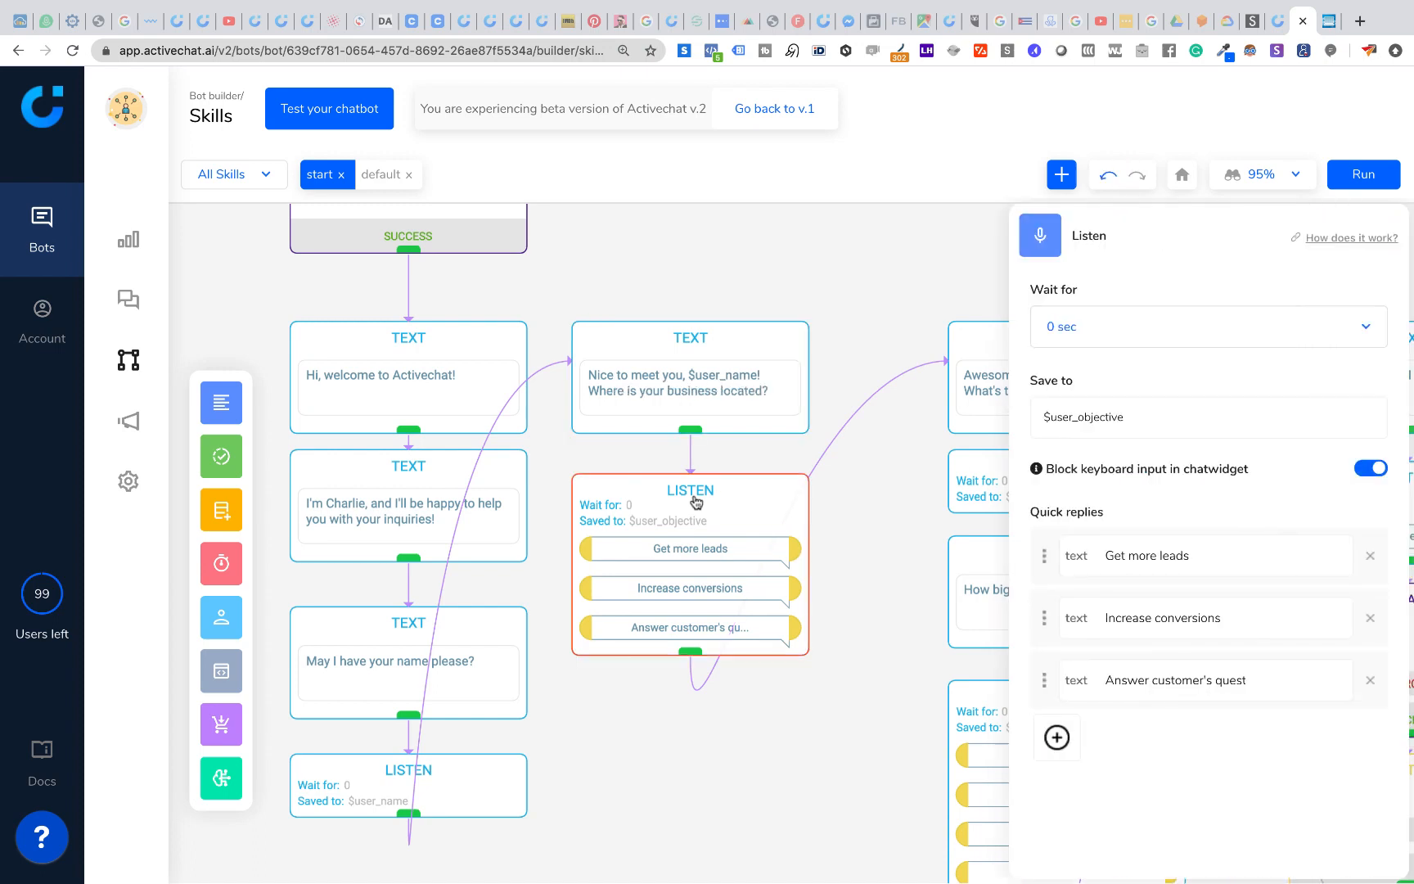
double_click(1085, 418)
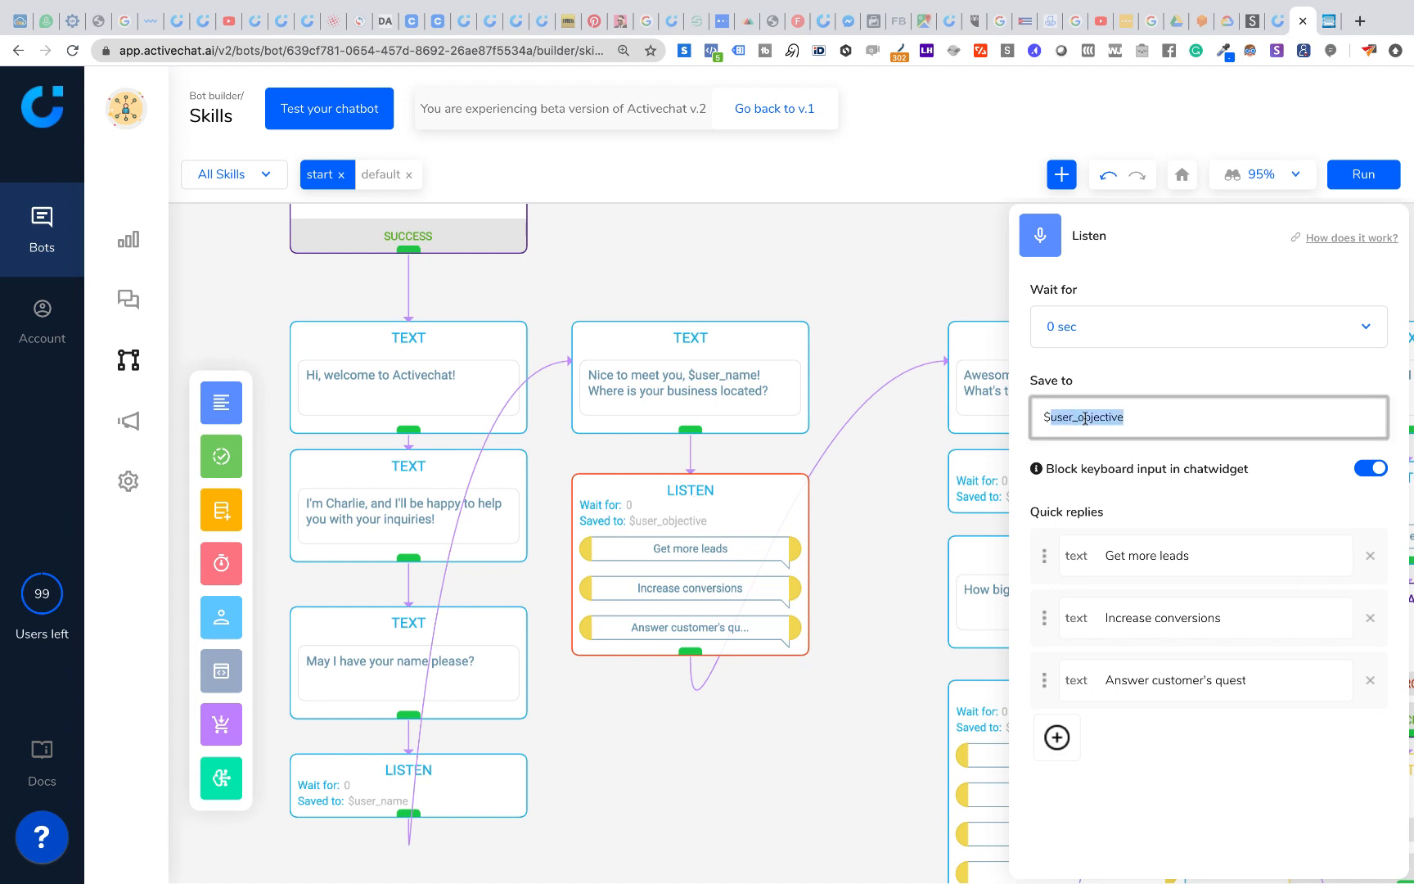
click(1146, 418)
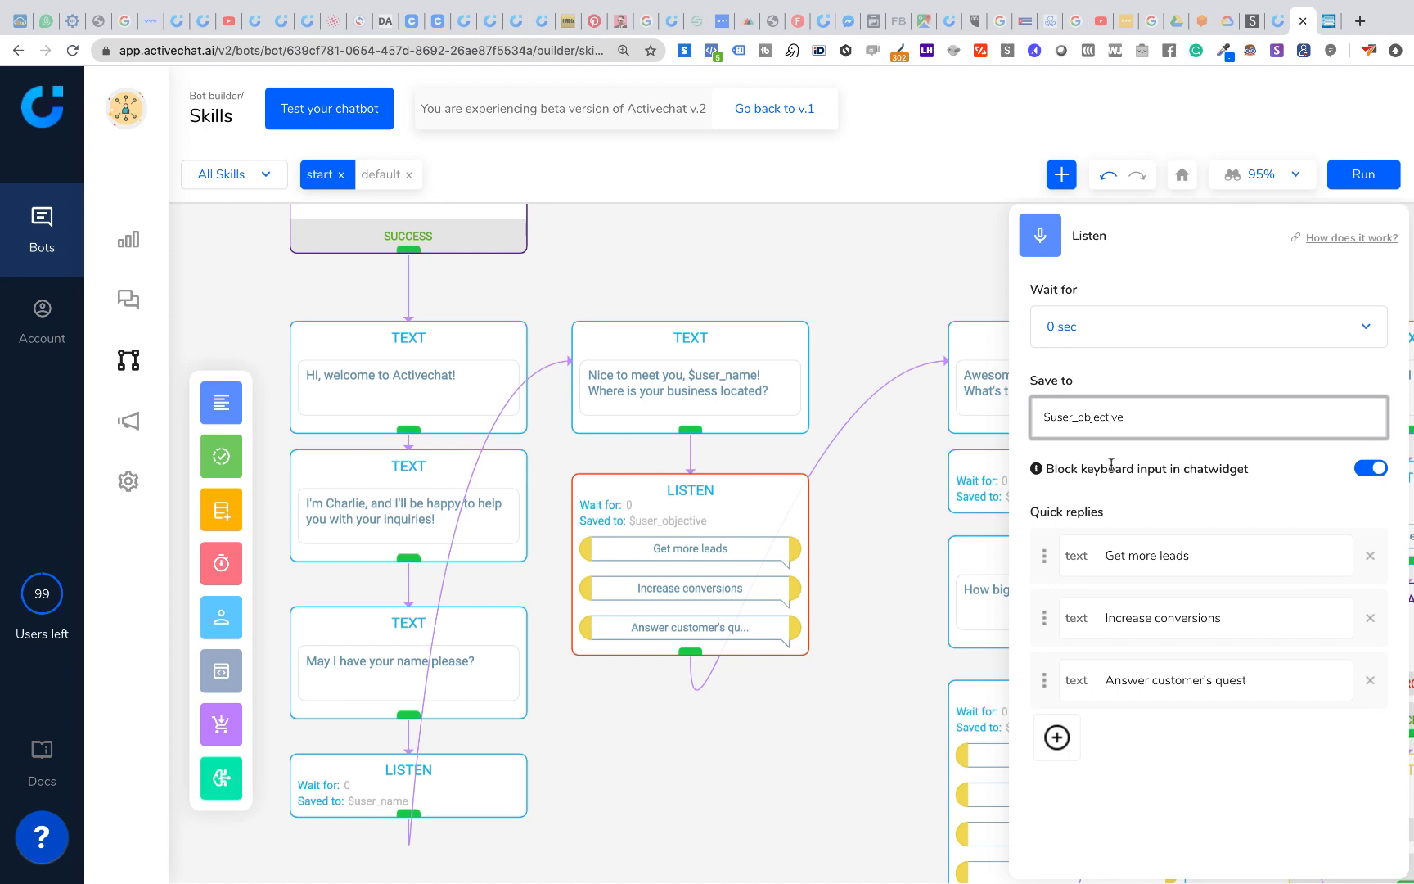
click(1371, 559)
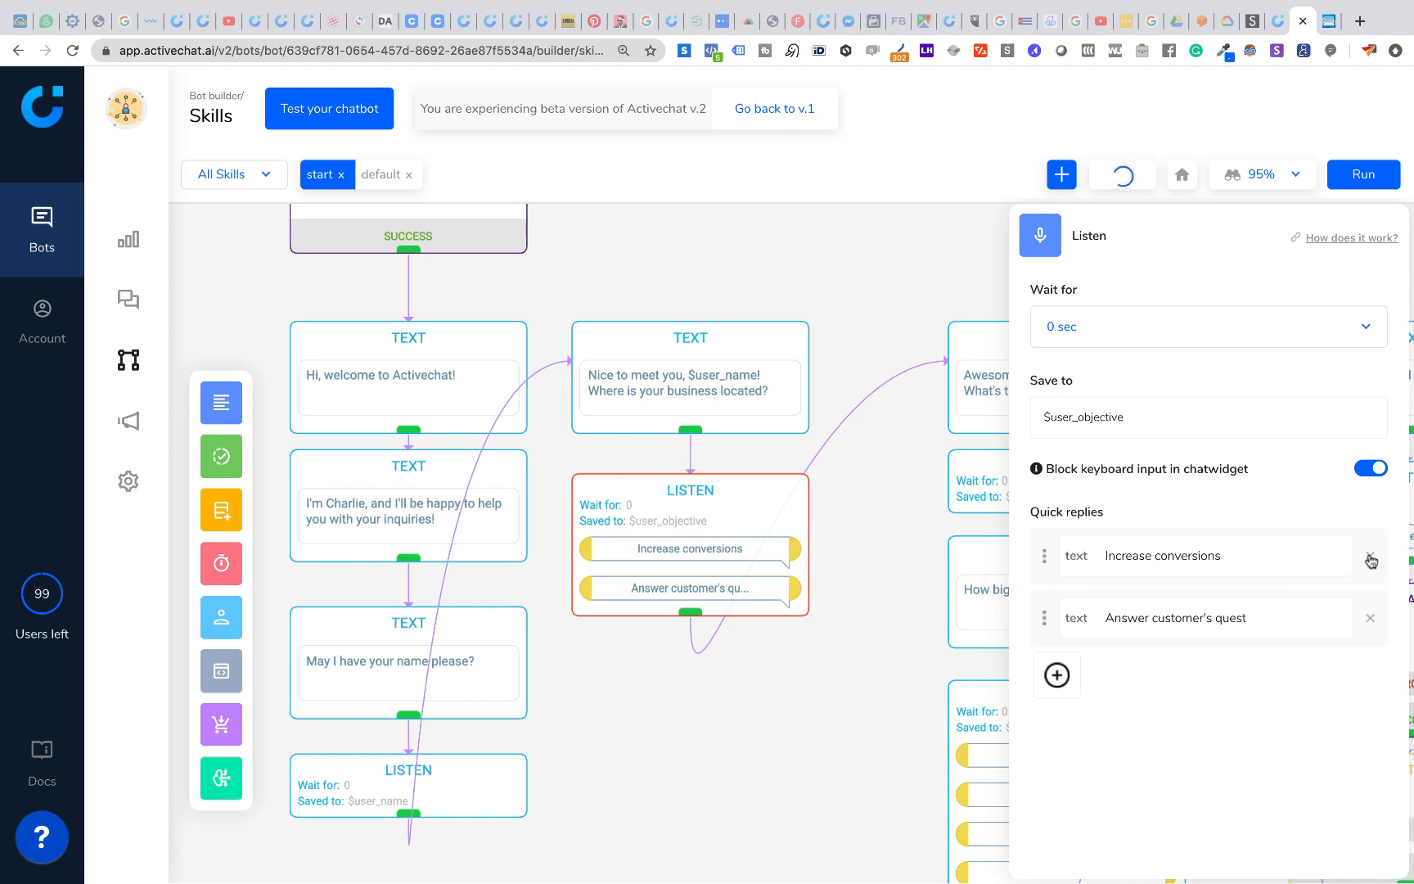
drag(1230, 557, 1100, 563)
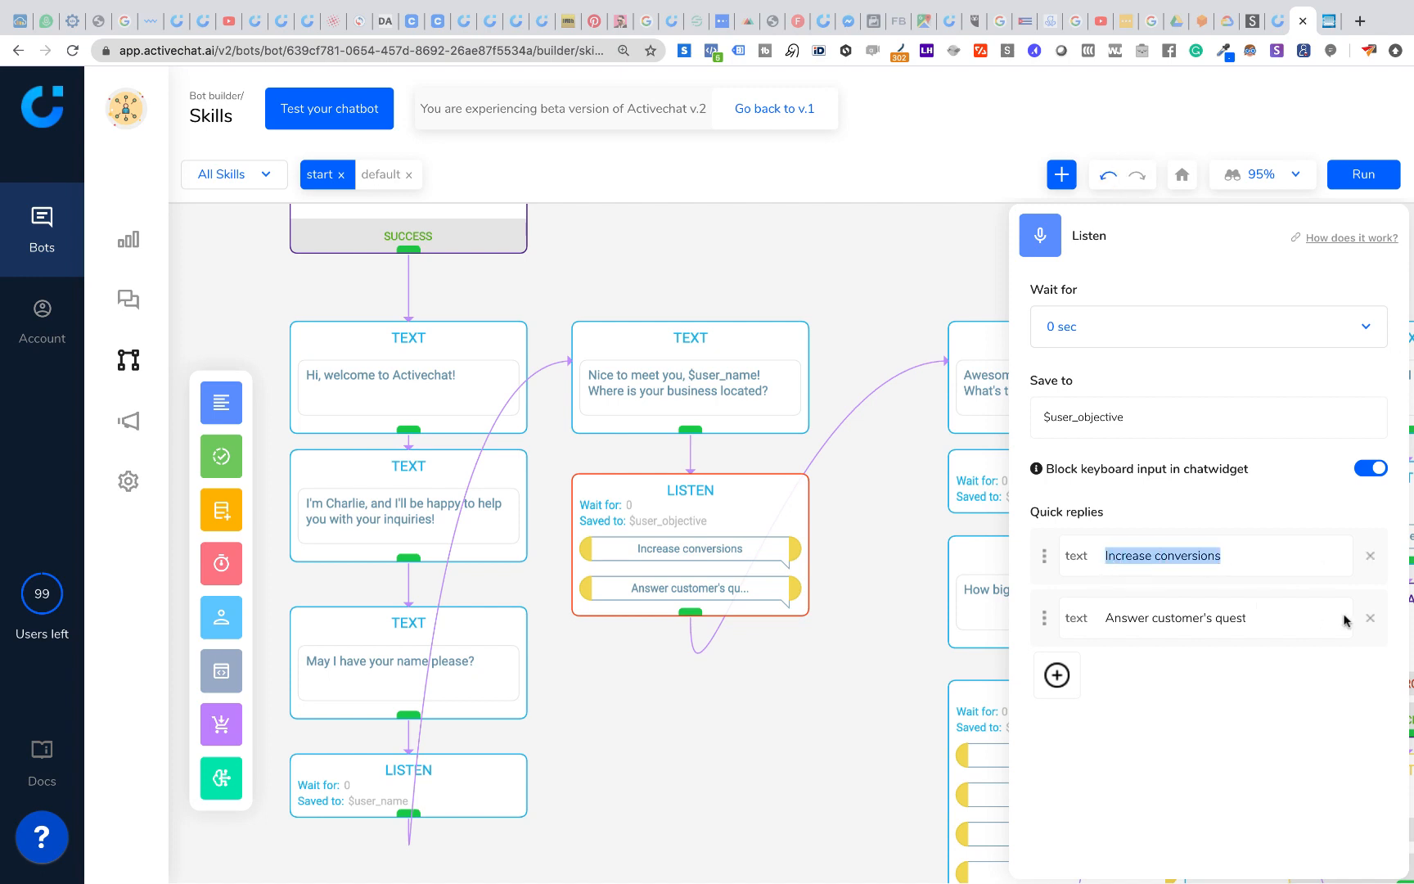
click(1369, 619)
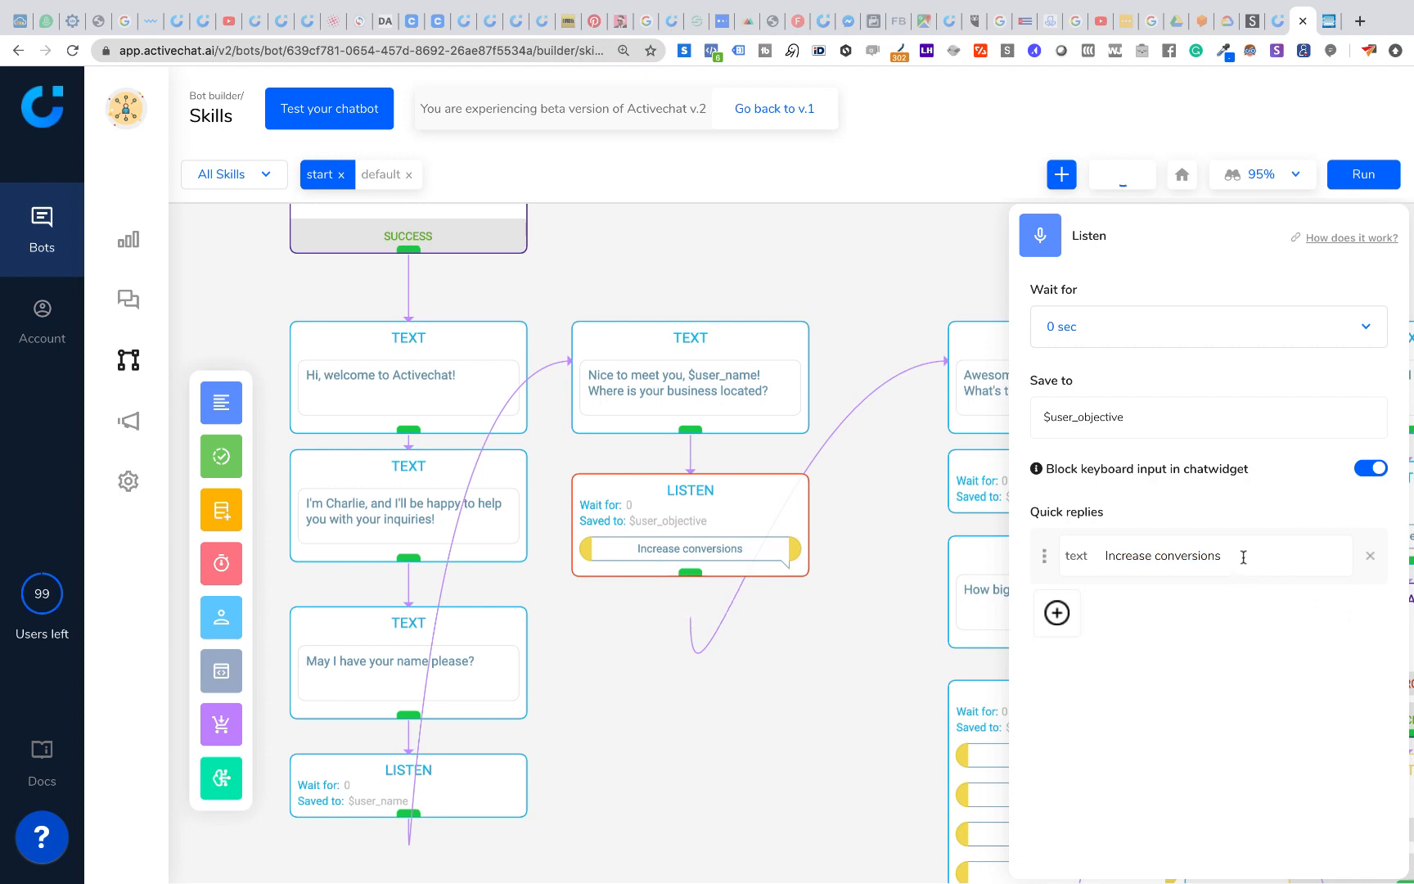
In the Listen block saving to $user_objective, replace the "Increase conversions" quick reply with "U.S." and add a text quick reply "Europe".
drag(1239, 556, 1126, 554)
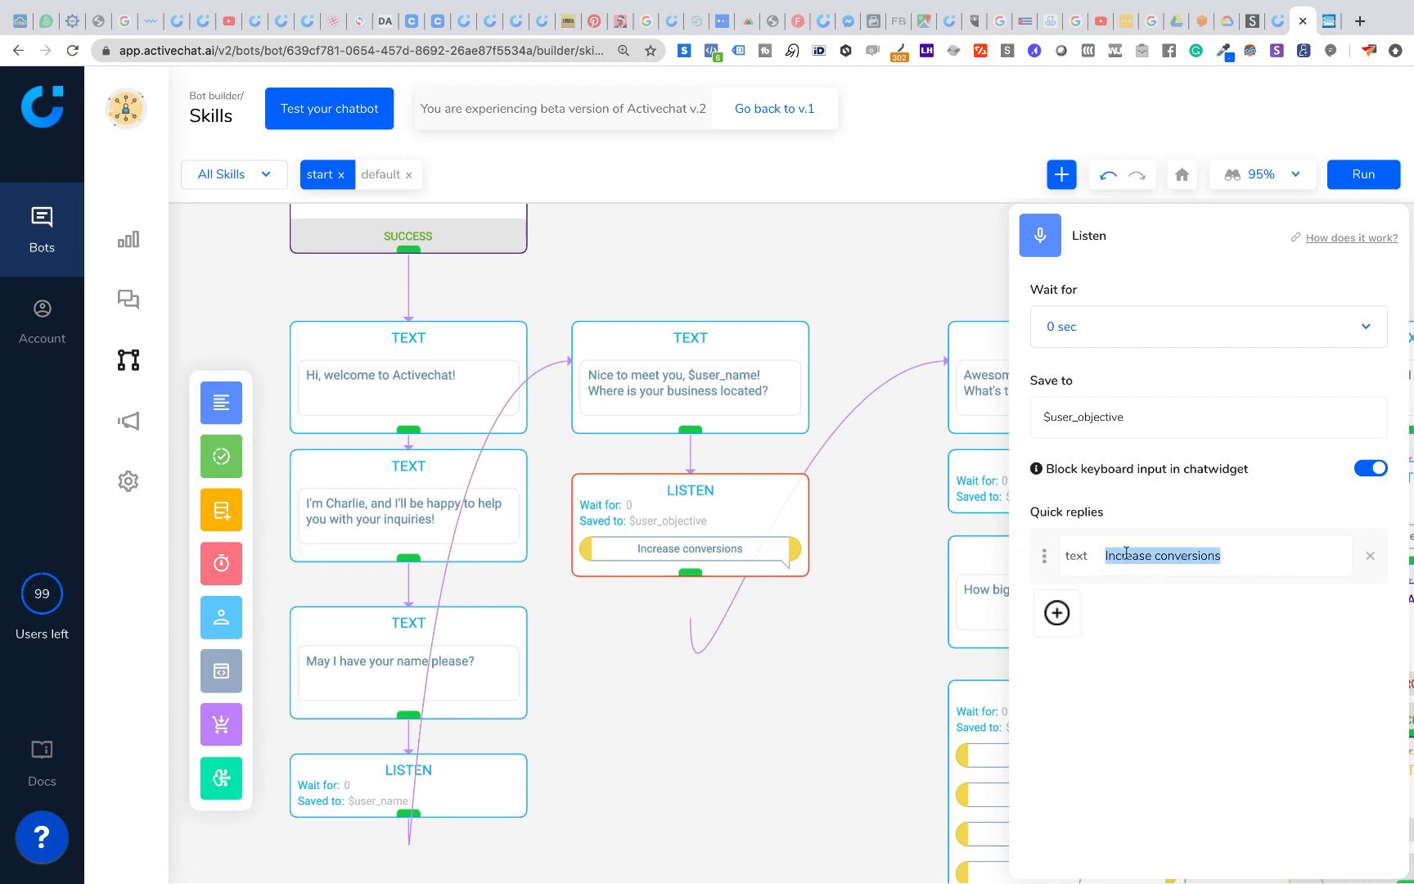
text(U.S.)
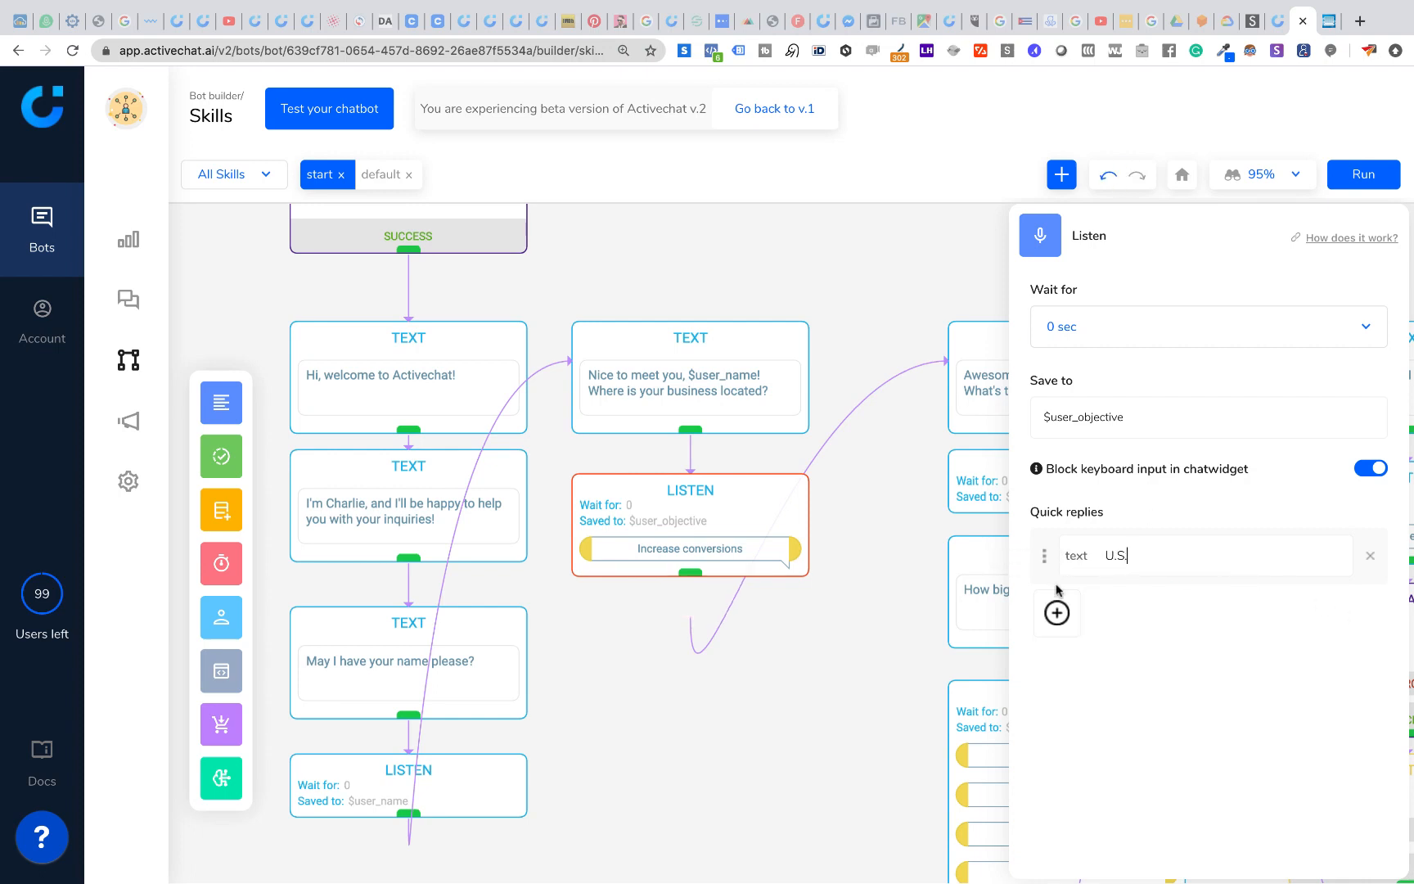
click(1057, 612)
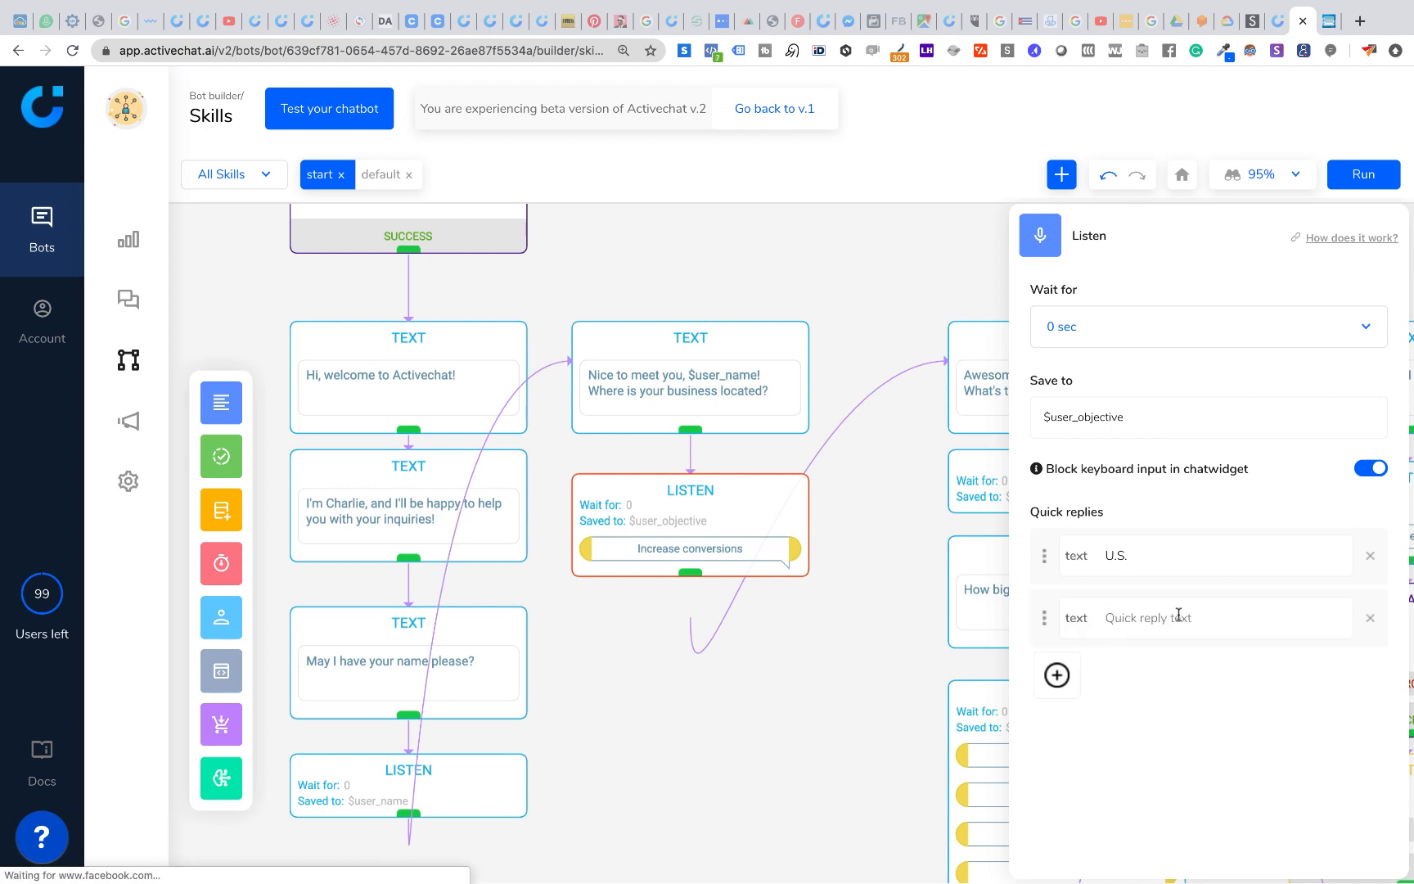
click(1179, 615)
text(Europ)
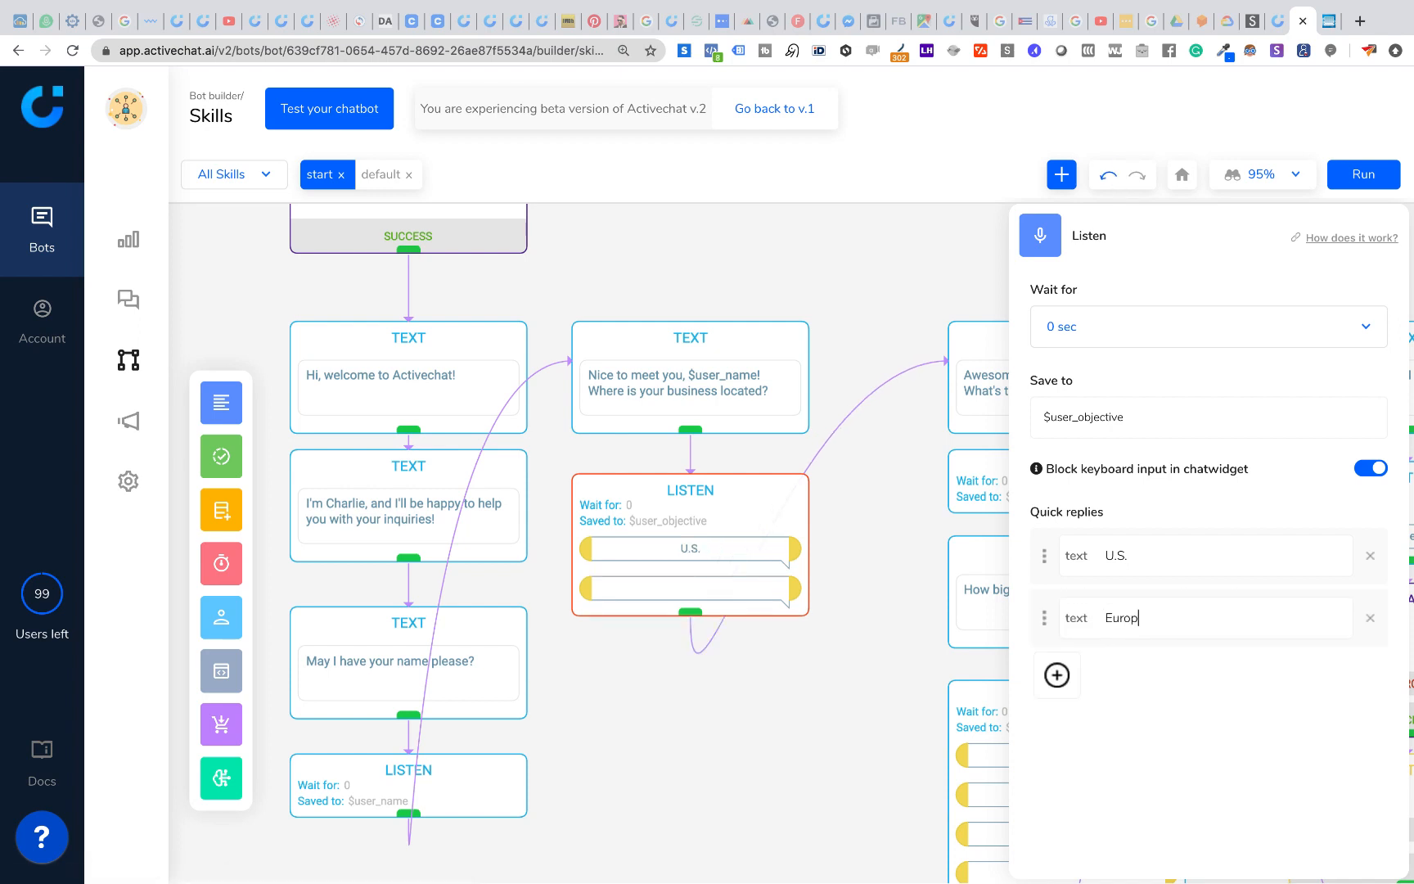
text(e)
Add the text quick replies "Asia" and "Latin America" to the business location Listen block.
mouse_move(1066, 690)
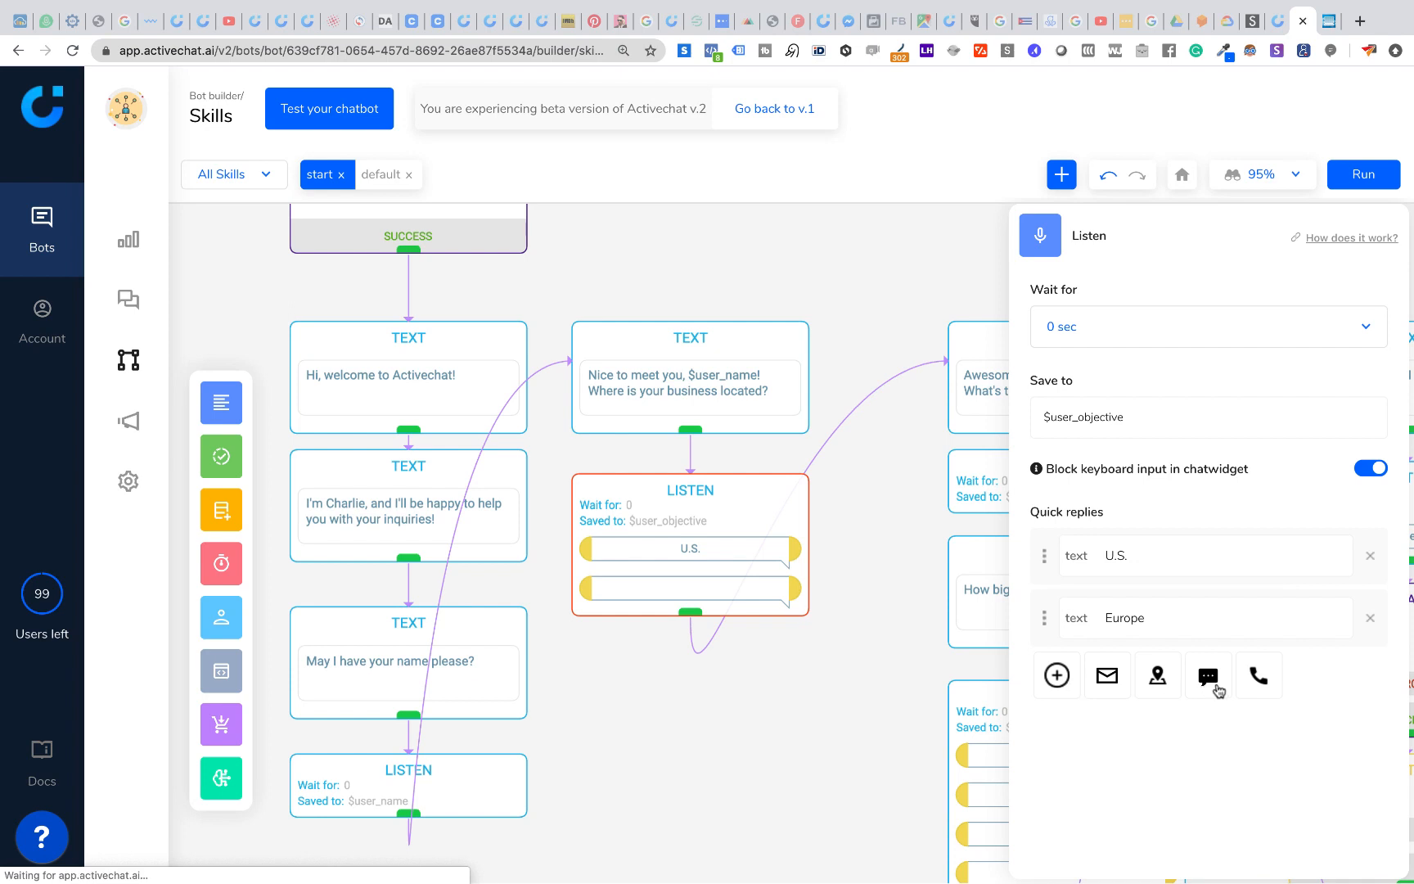
click(1211, 679)
text(Aisa)
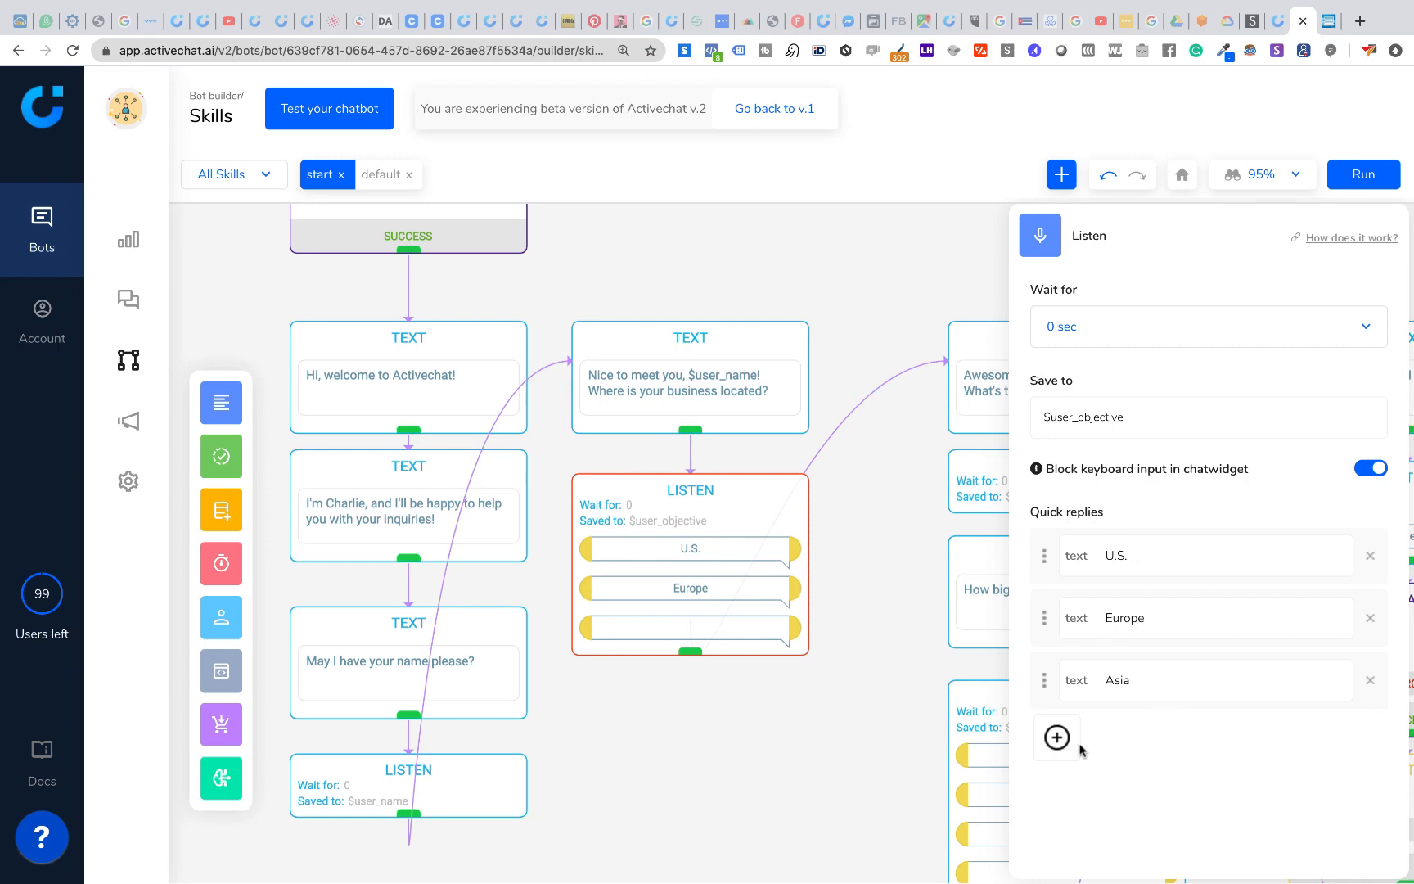
mouse_move(1077, 747)
click(1207, 742)
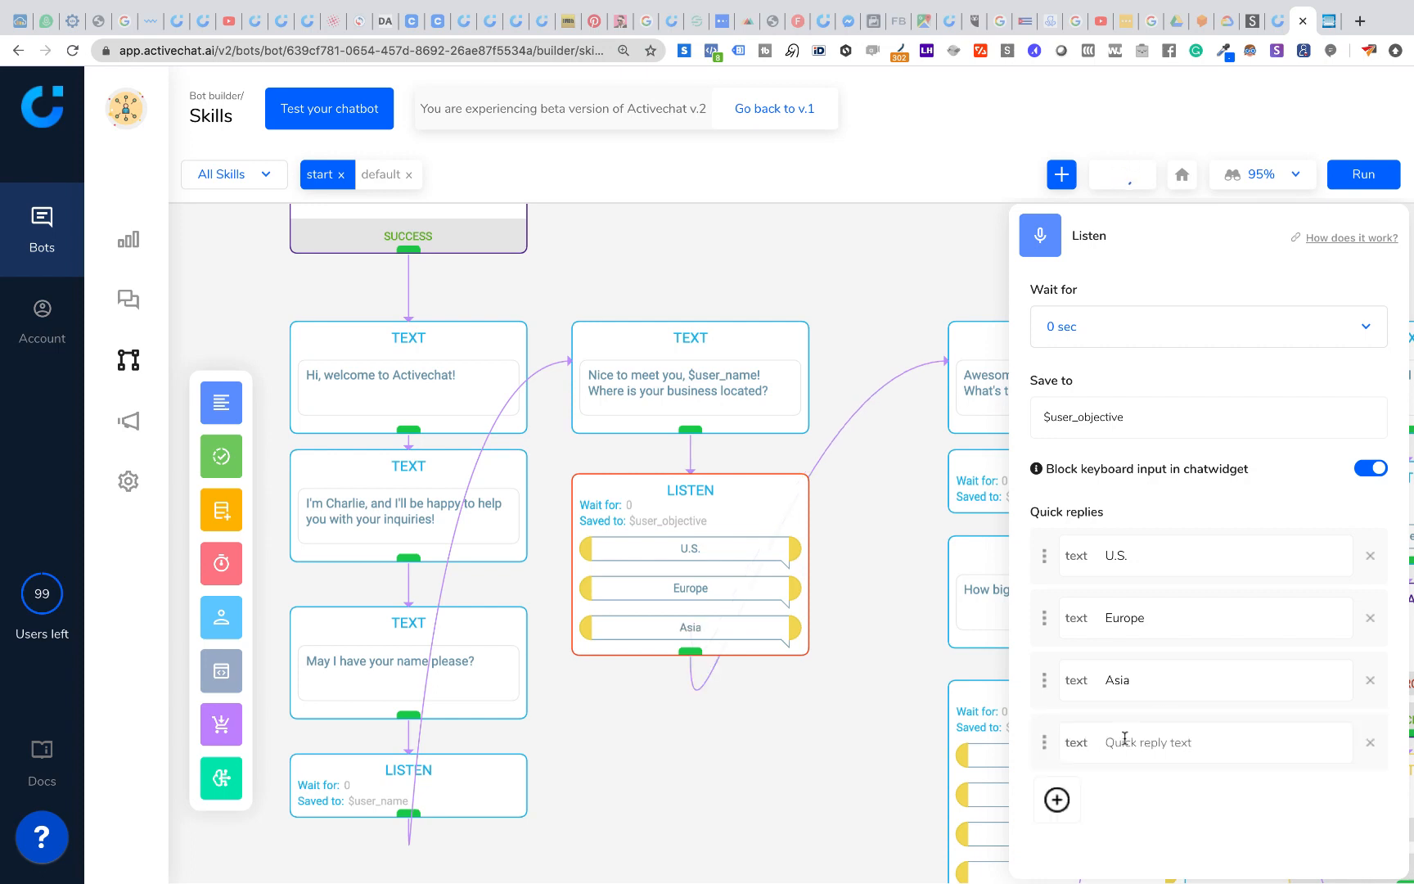
text(La)
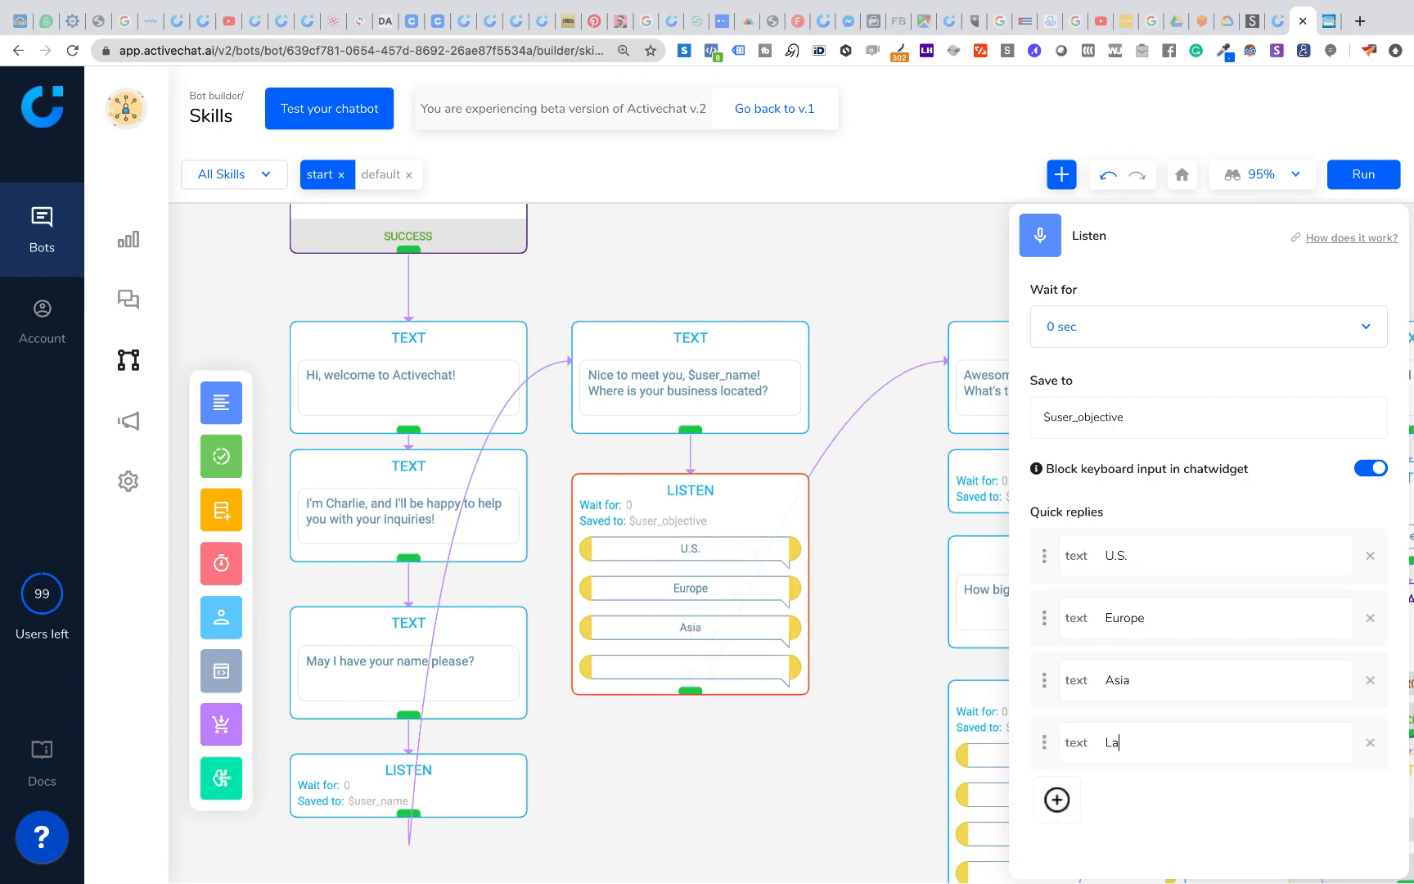
text(tin America)
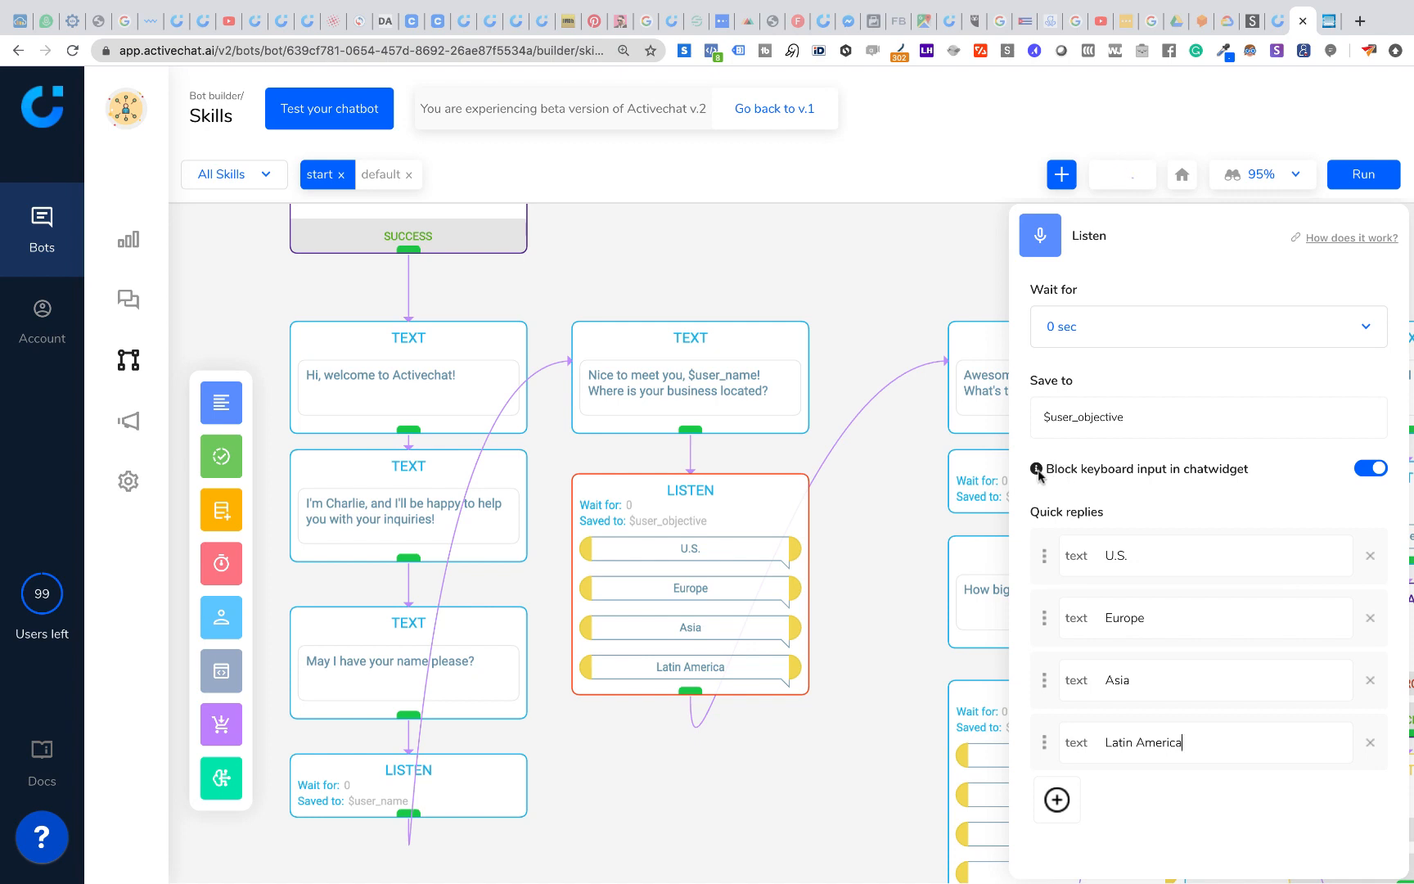
click(1378, 472)
click(1367, 476)
click(918, 275)
Review the Text block asking for the company name and the Listen block saving to $user_company.
drag(919, 275, 642, 279)
click(729, 357)
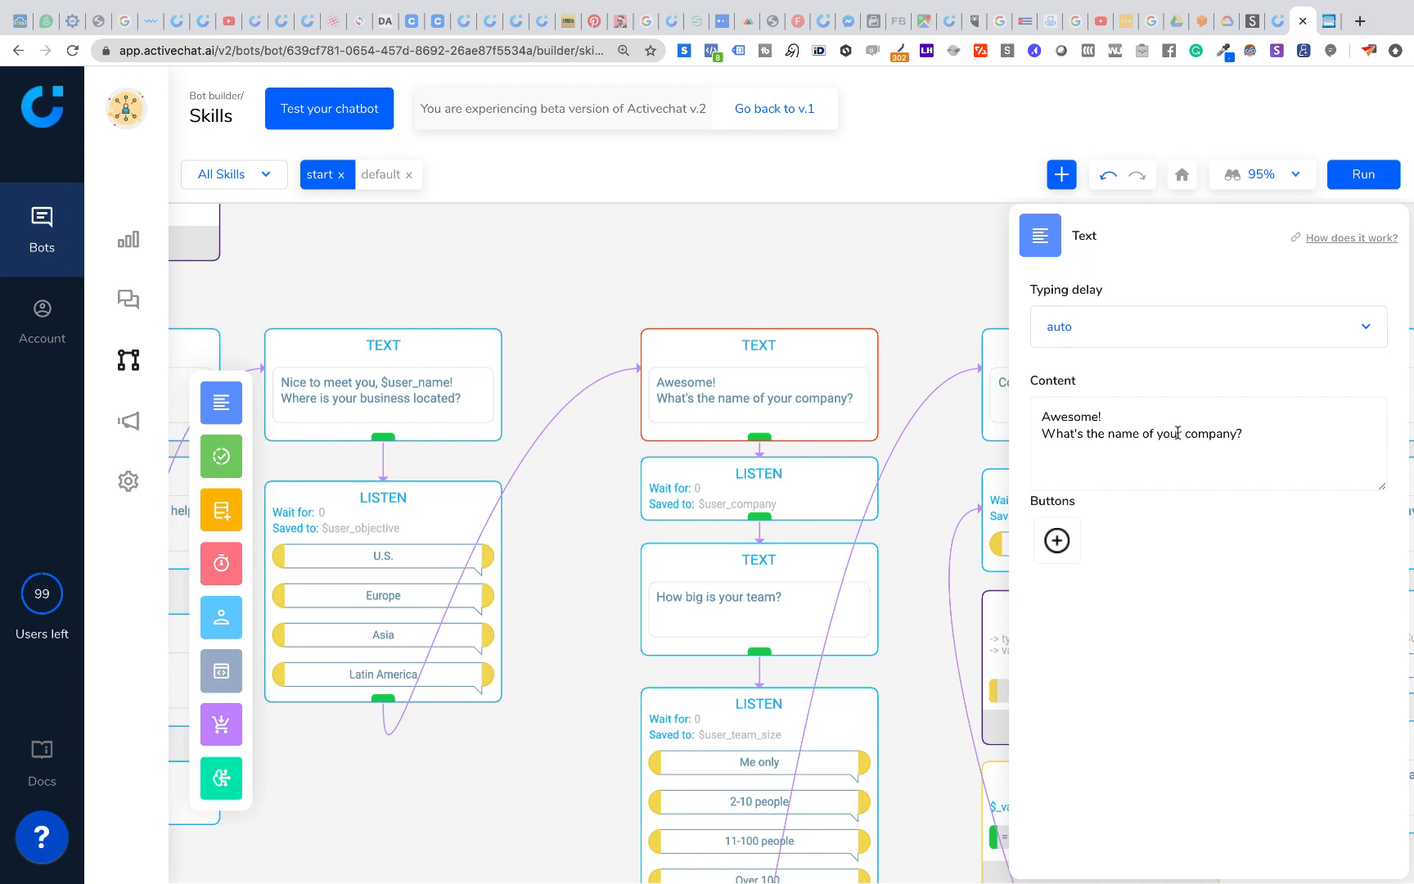
click(790, 481)
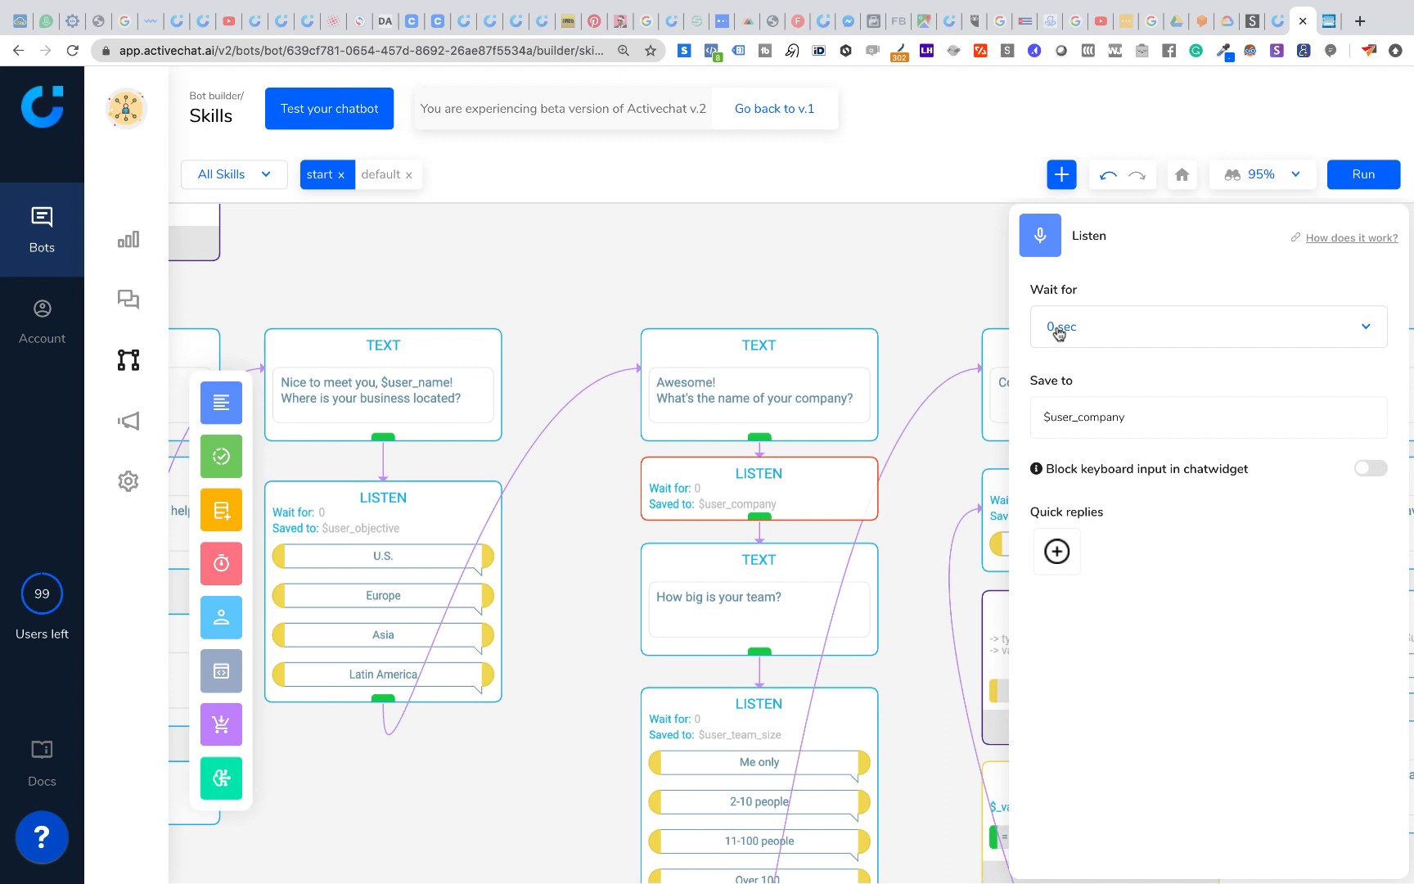
double_click(1072, 417)
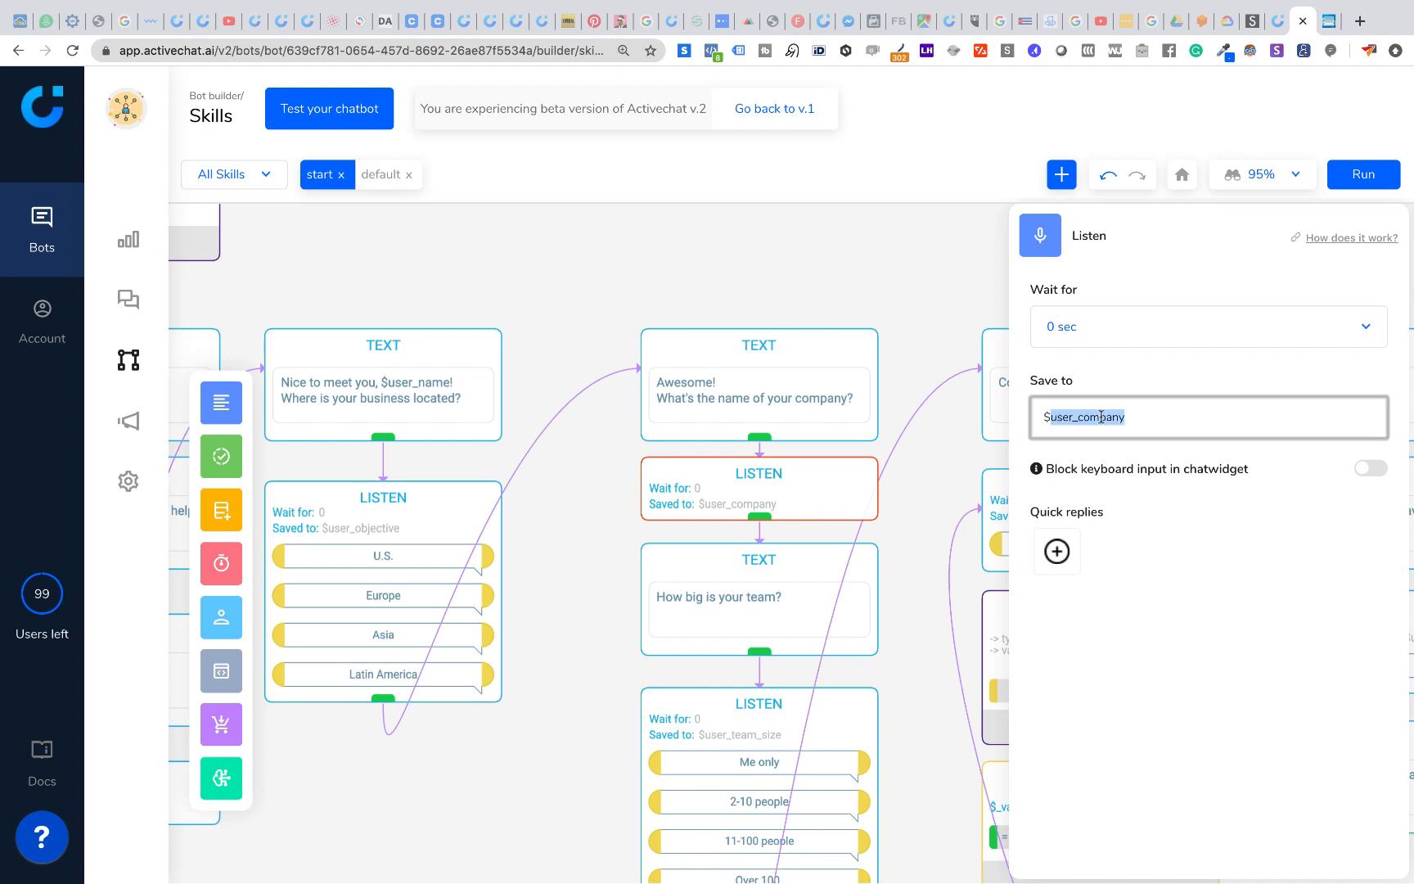
click(1112, 669)
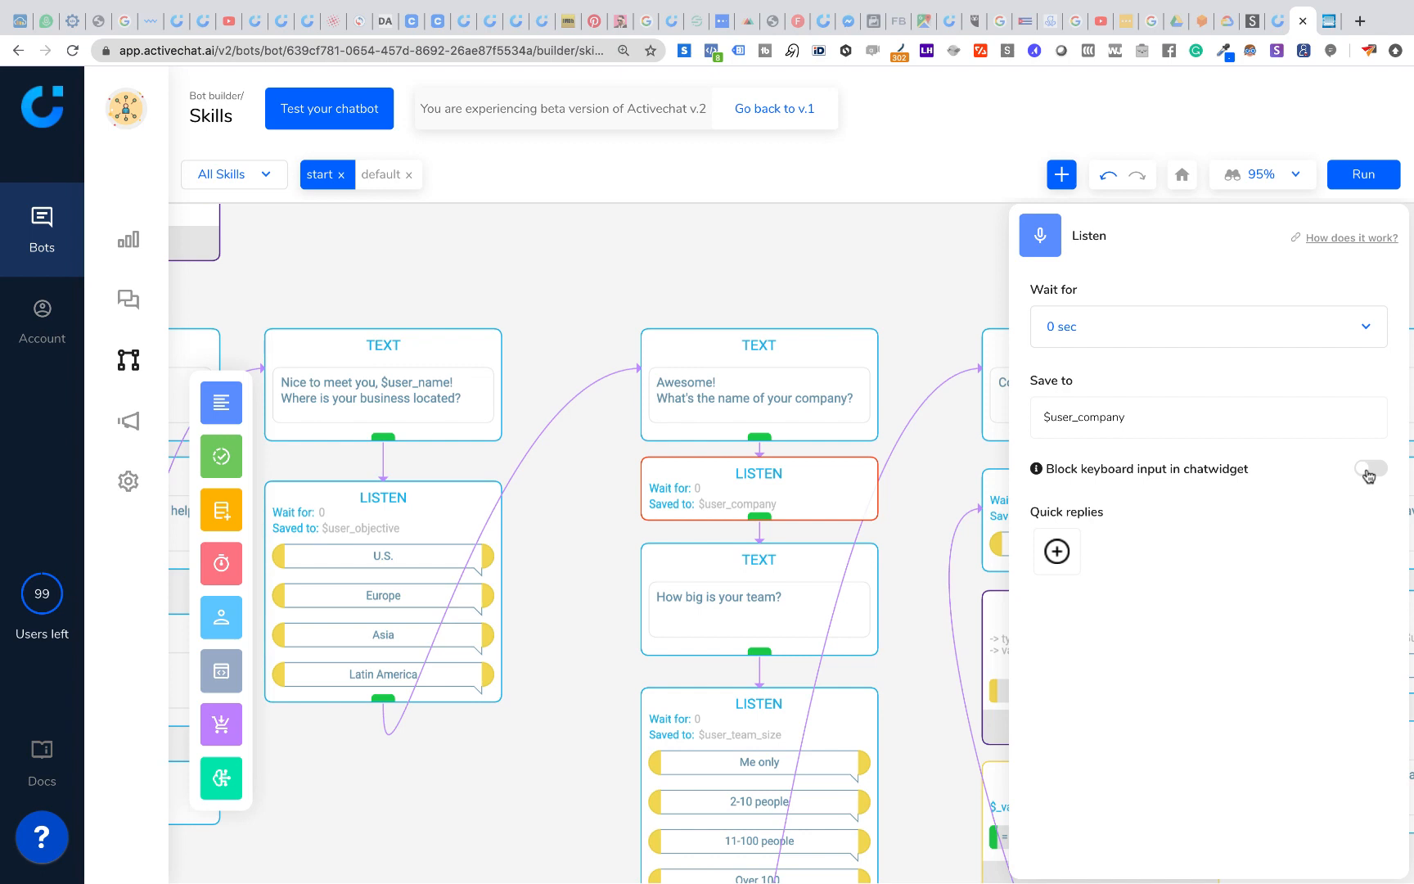
click(923, 551)
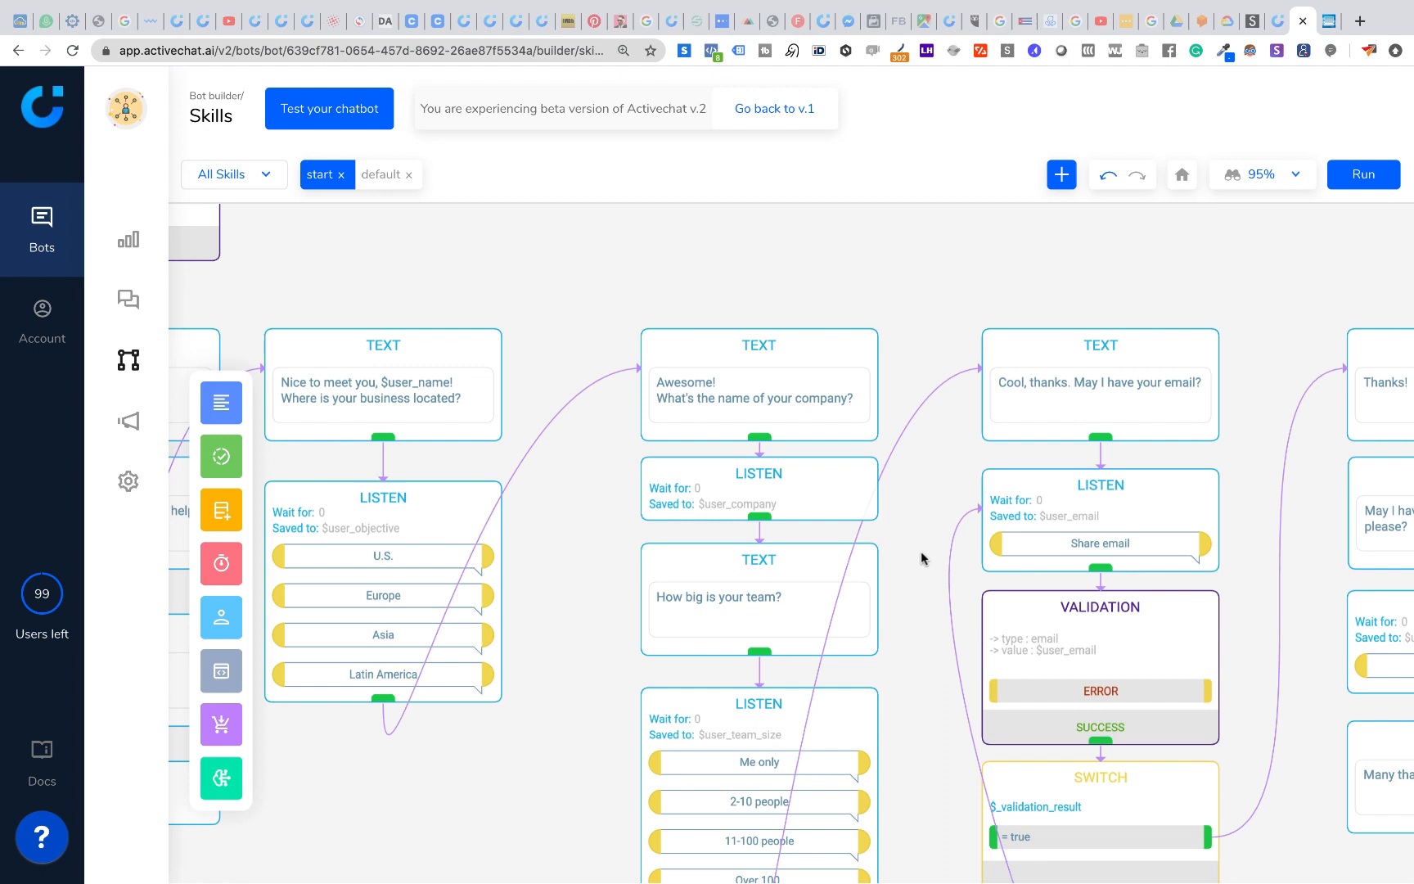
Review the "How big is your team?" Text block and the quick replies of the Listen block saving to $user_team_size.
click(795, 576)
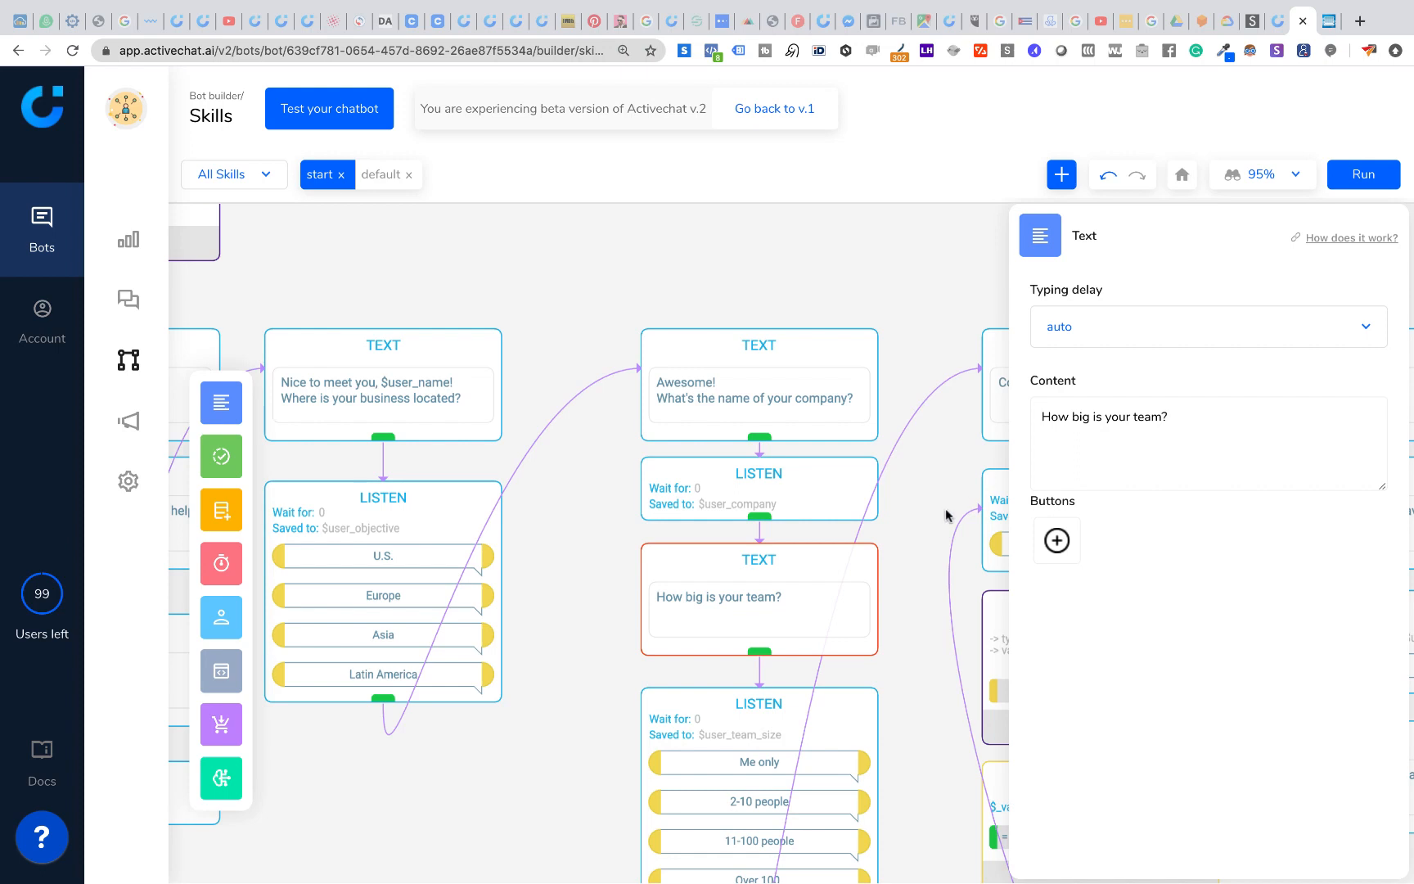
click(832, 711)
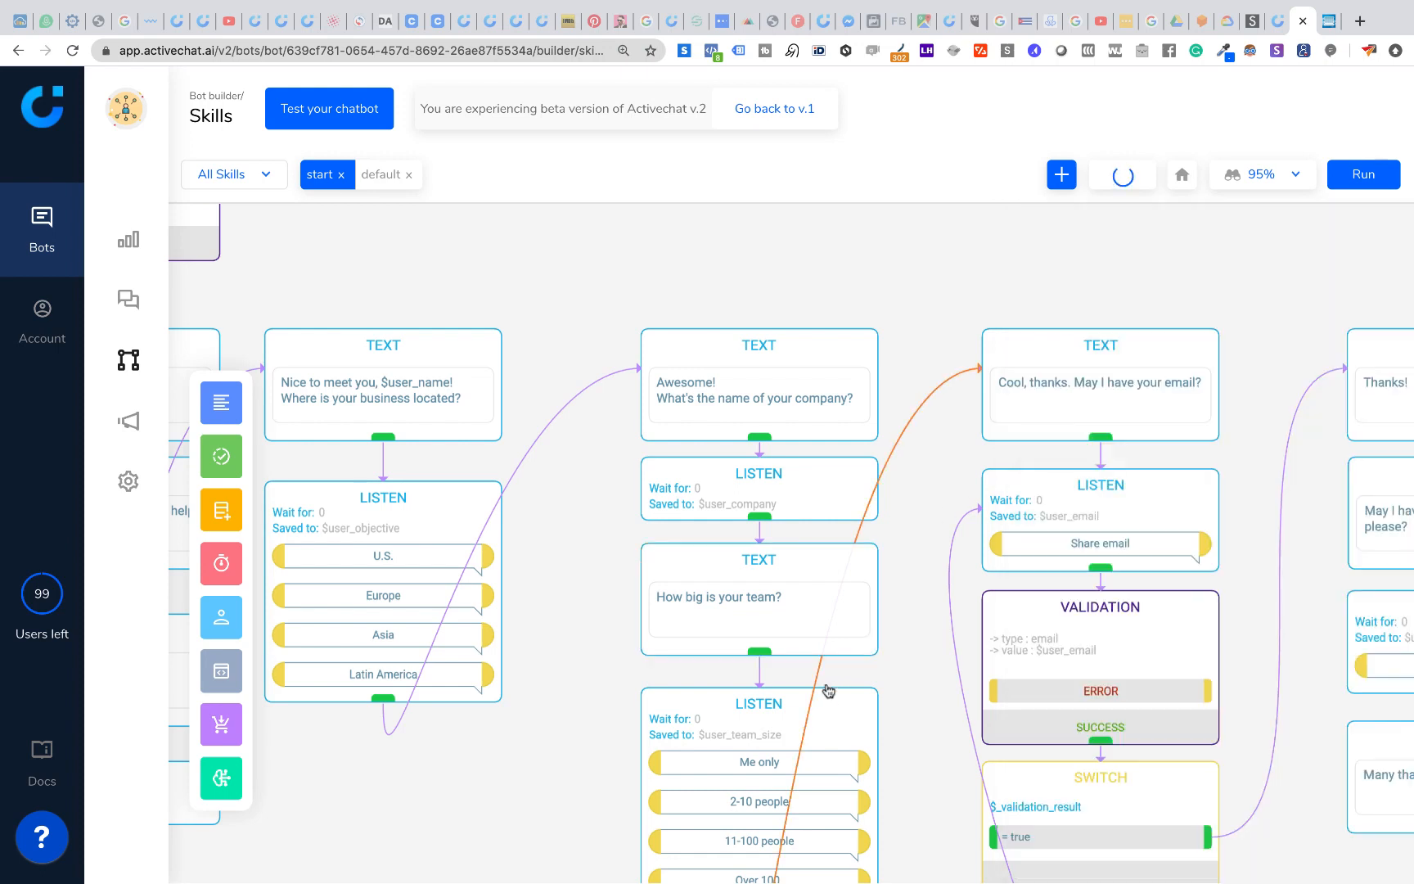
click(714, 725)
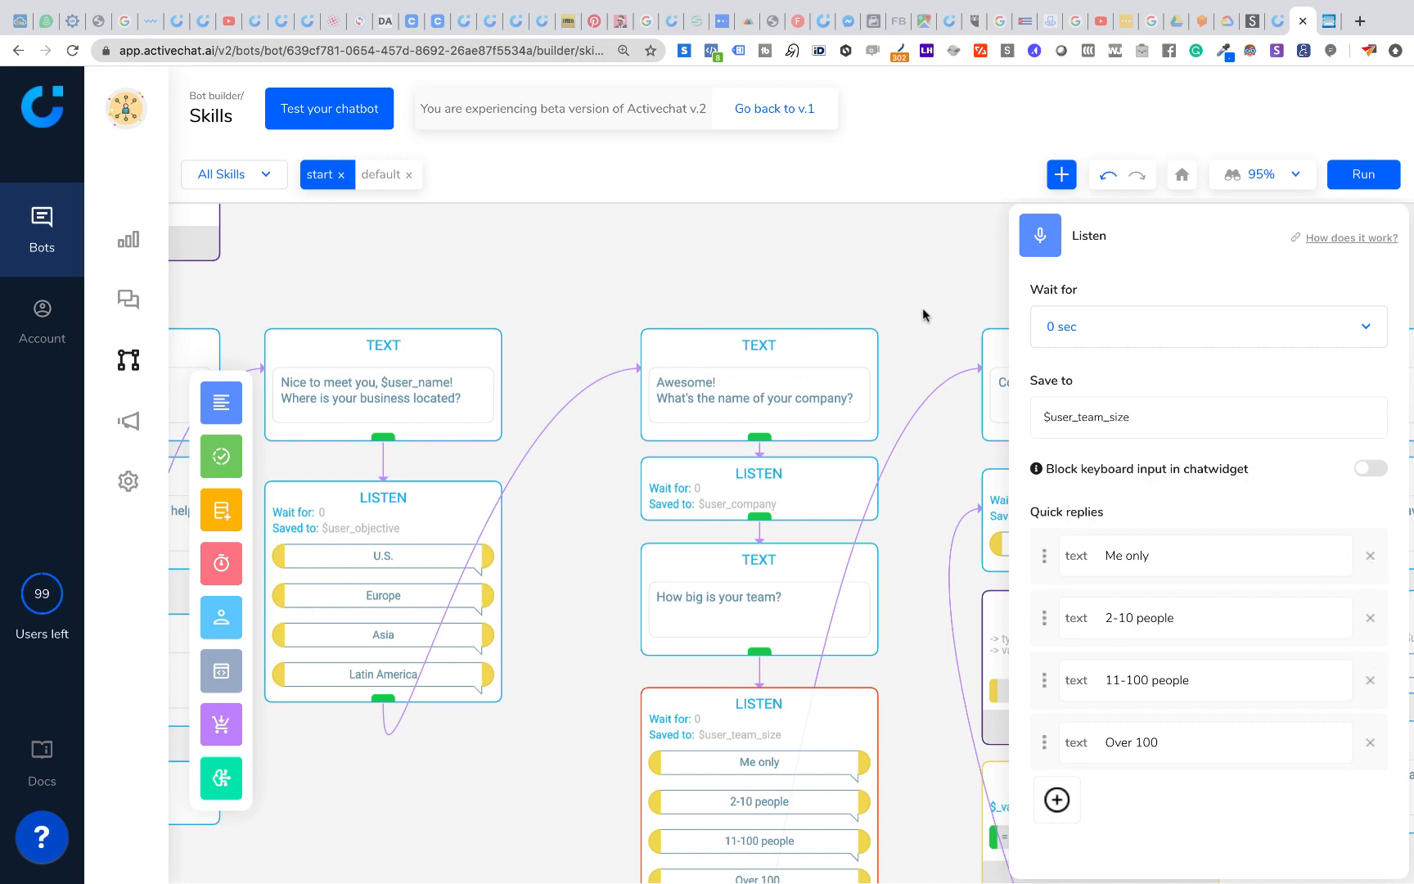
click(918, 352)
Connect the output of the business location Listen block directly to the "How big is your team?" Text block.
mouse_move(918, 352)
mouse_down()
mouse_move(881, 265)
mouse_move(908, 344)
mouse_up()
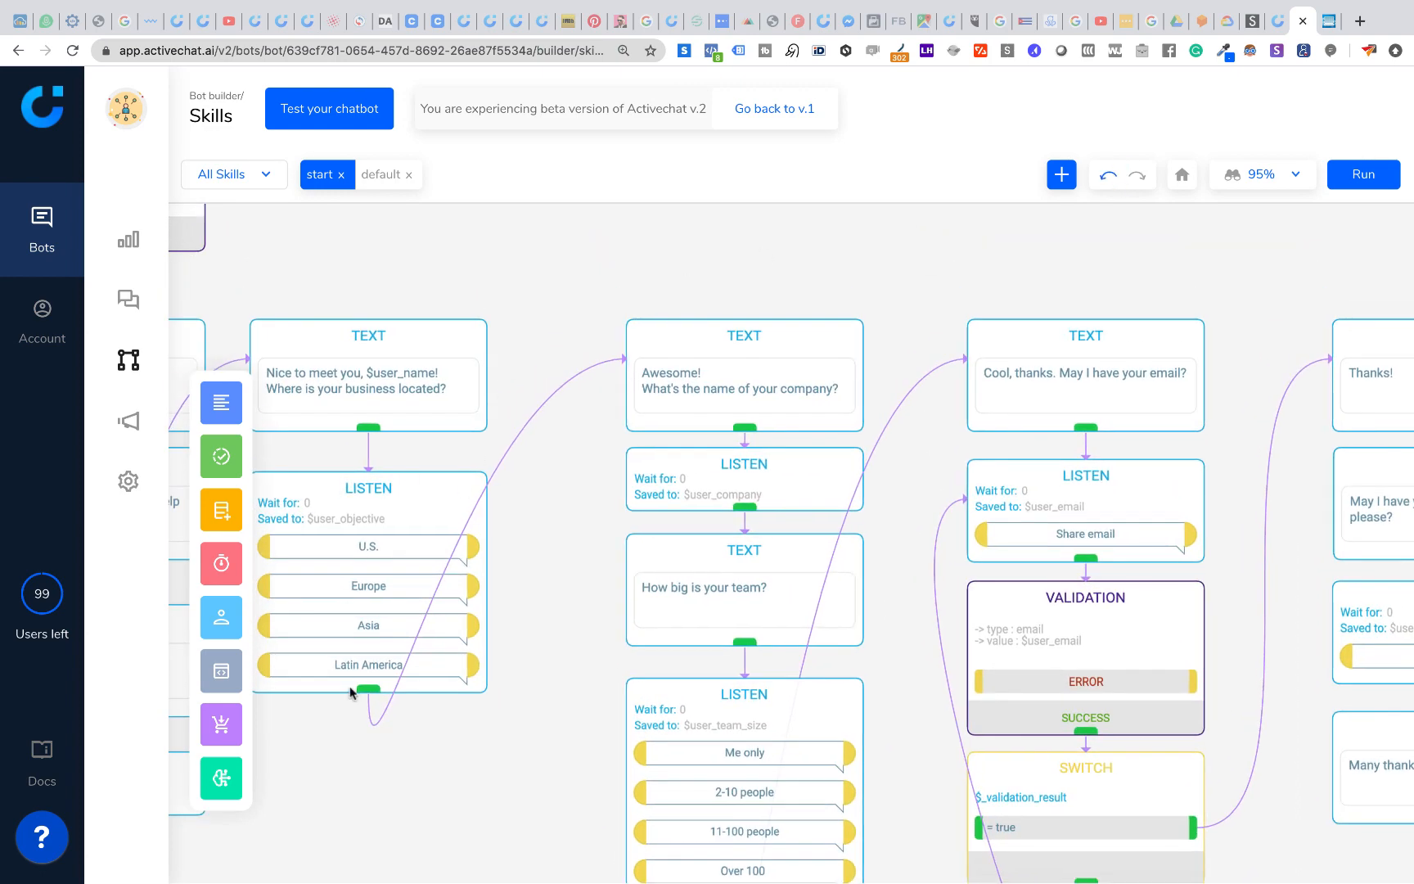
drag(366, 697, 650, 572)
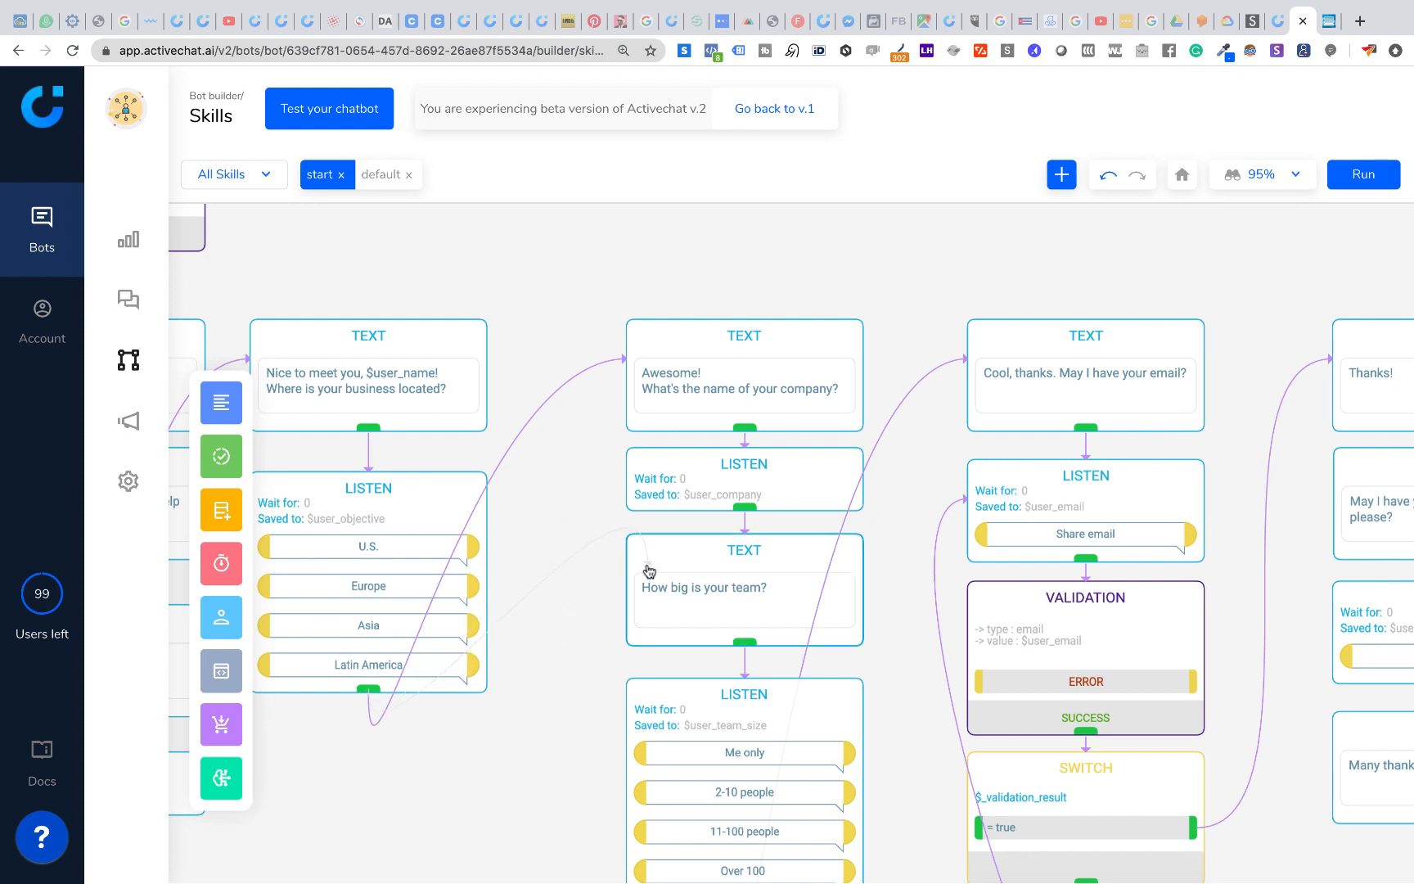
drag(650, 572, 648, 571)
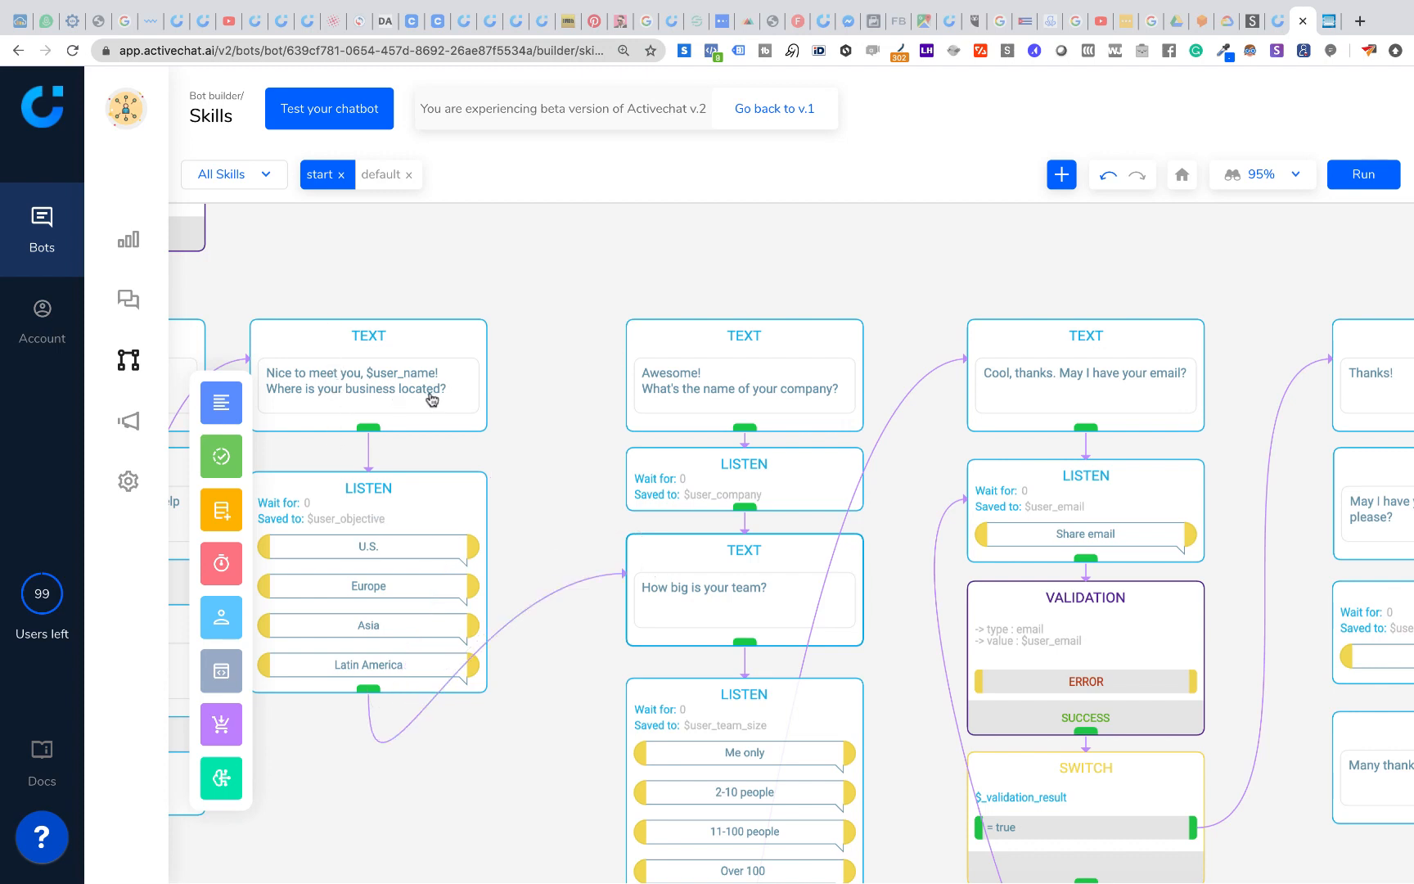
click(720, 559)
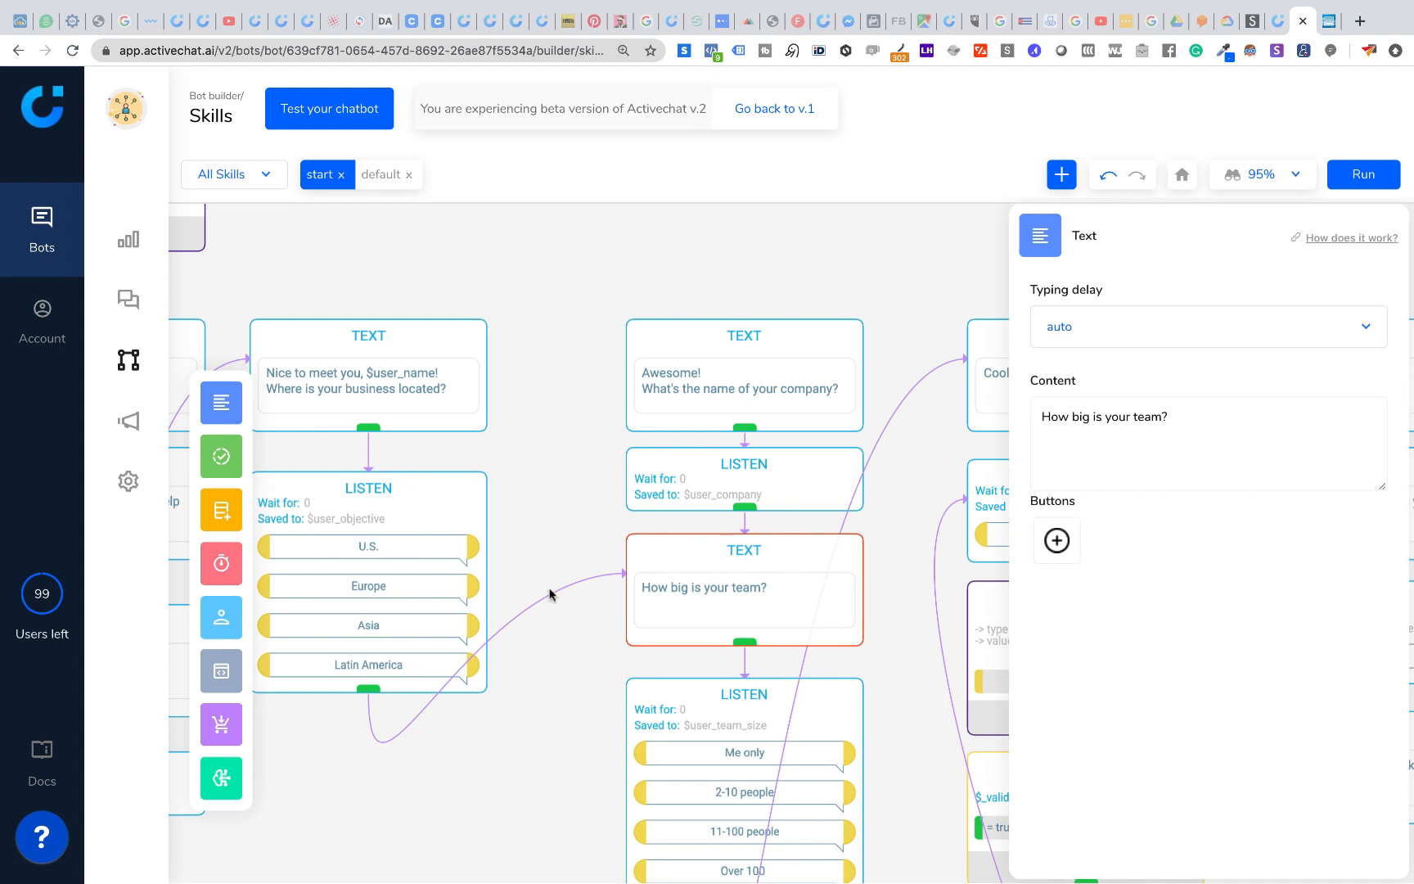
Reconnect the output of the business location Listen block to the Text block asking for the company name.
drag(368, 691, 633, 369)
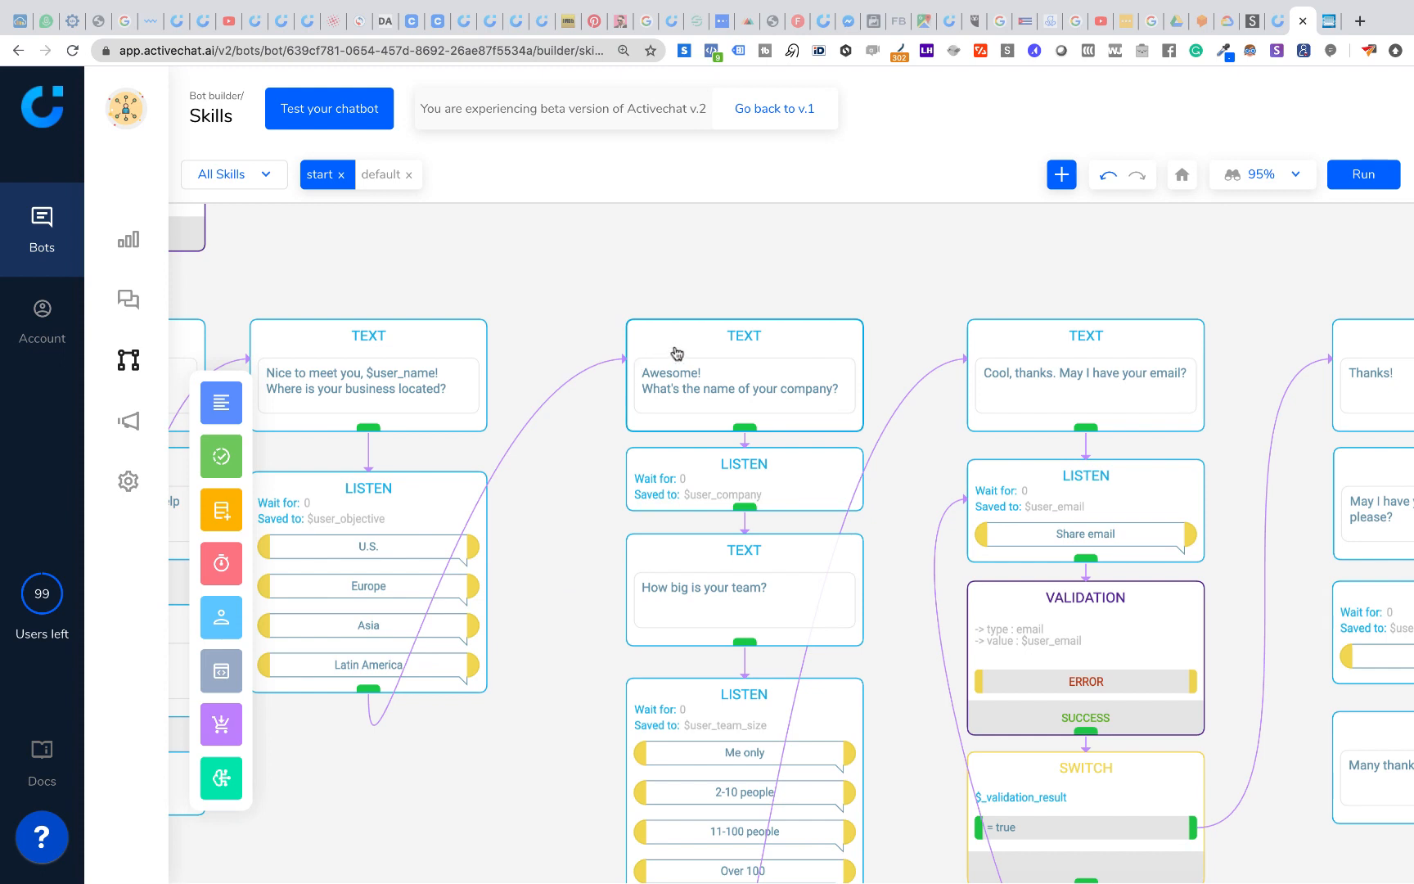
click(676, 353)
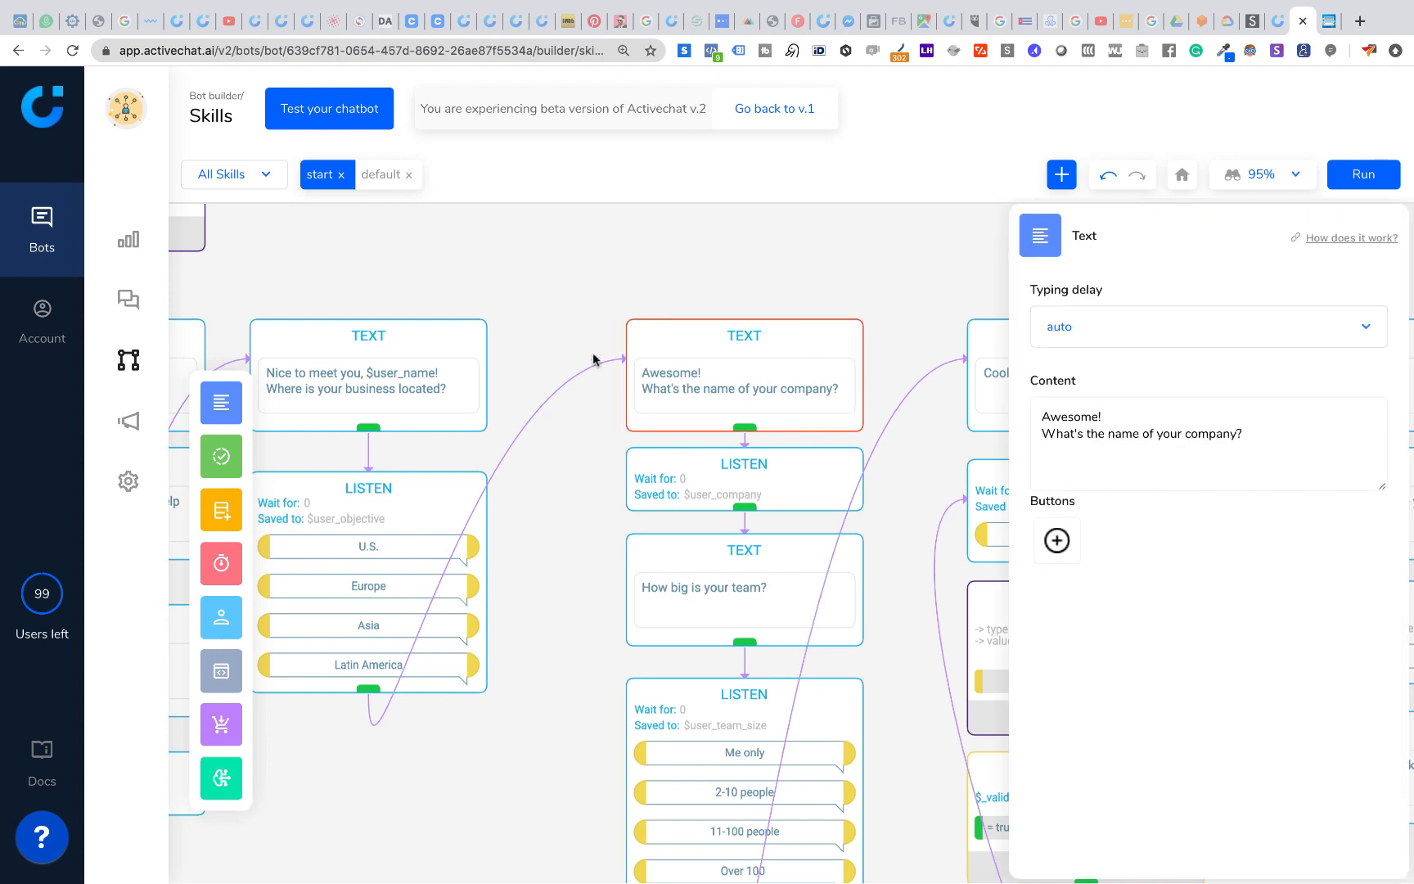
click(885, 455)
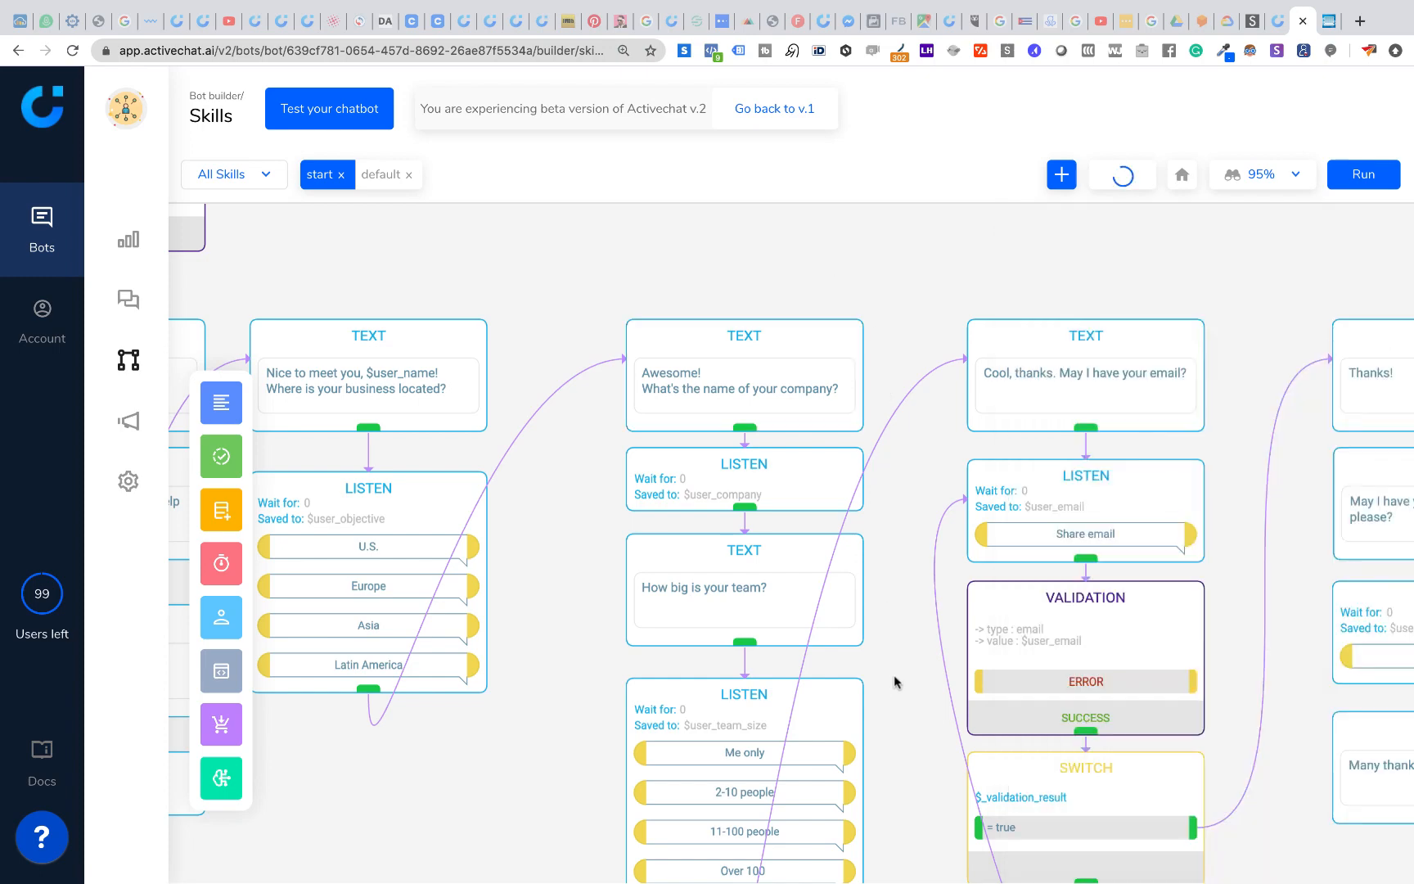
Examine the settings and quick replies of the Listen block saving to $user_team_size.
scroll(894, 679, down, 5)
scroll(874, 631, right, 3)
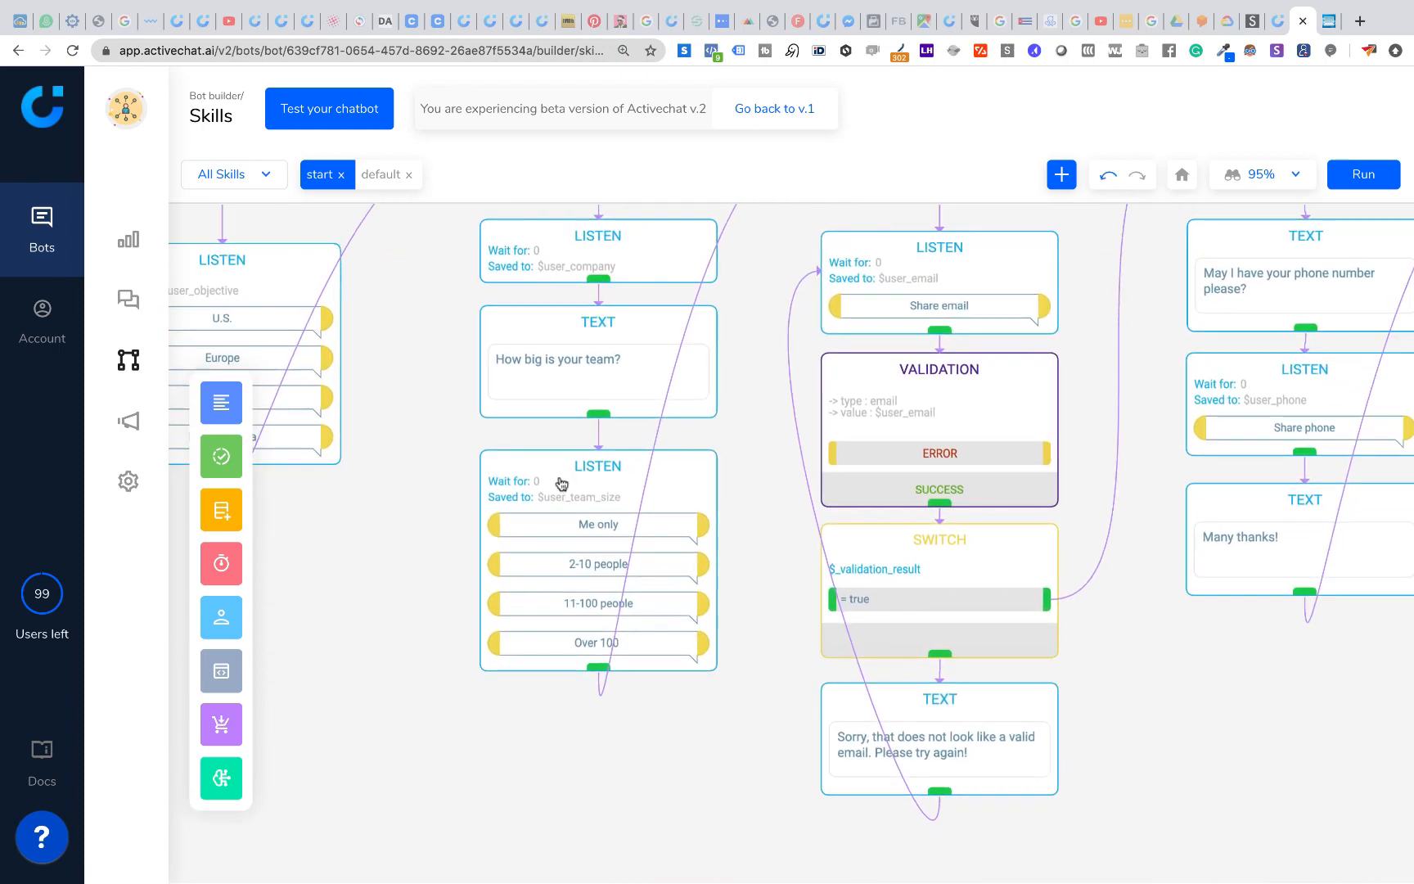
click(562, 482)
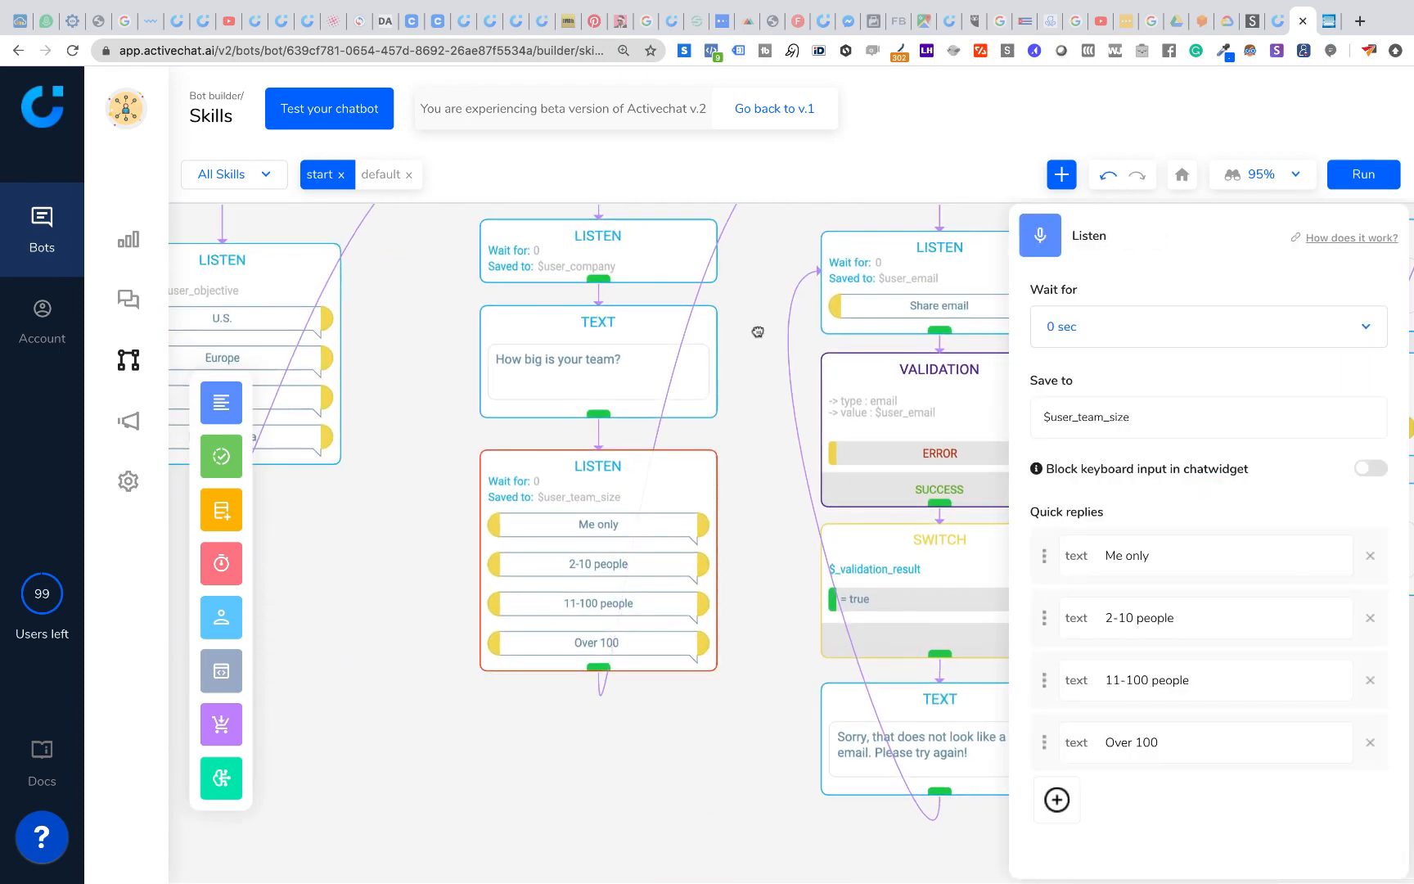
Review the Text block asking for the email and the Listen block saving to $user_email with its "Share email" quick reply.
drag(758, 331, 644, 524)
click(749, 360)
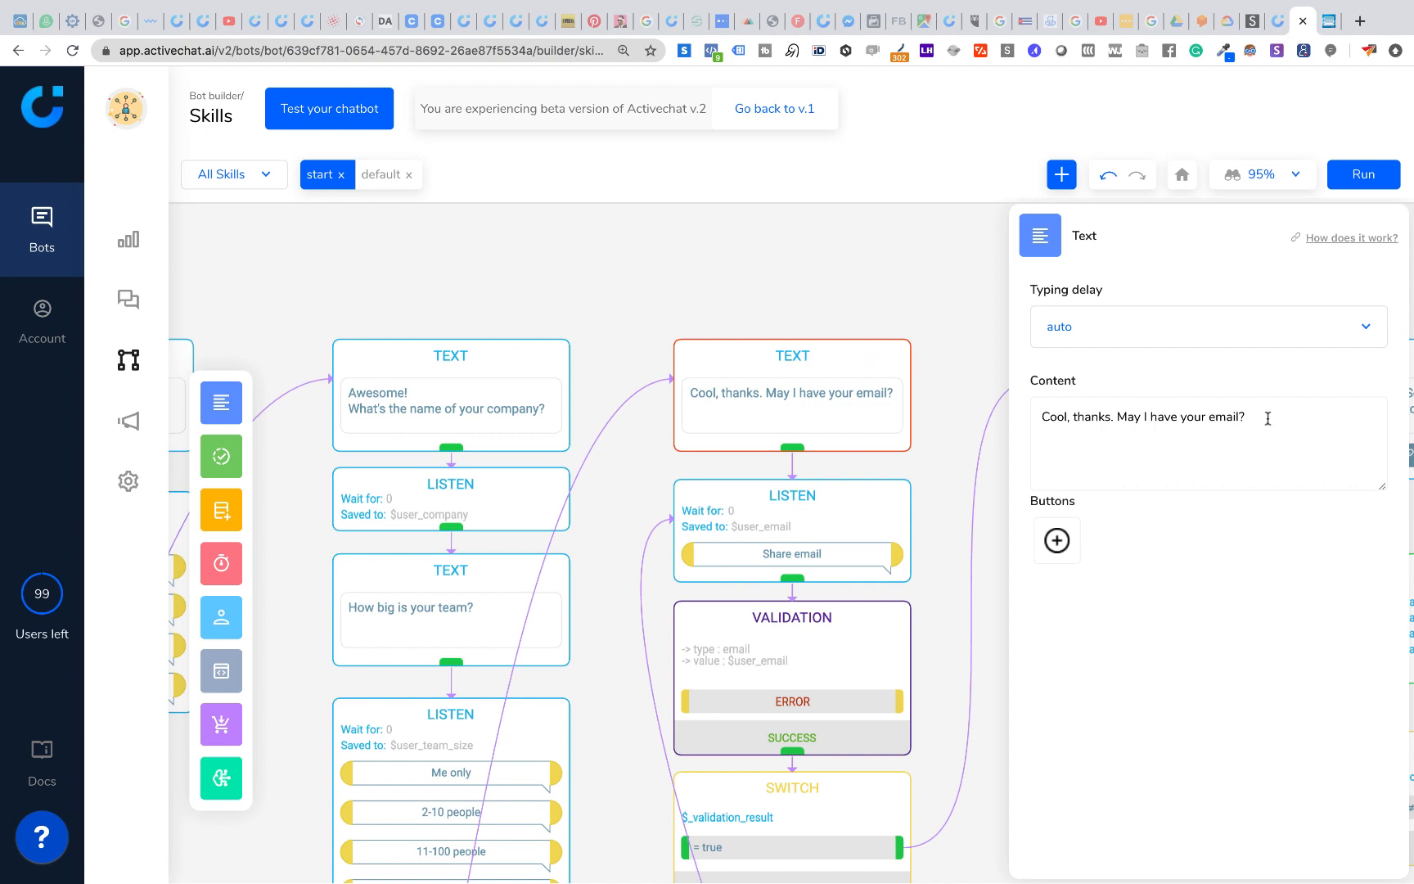
click(846, 495)
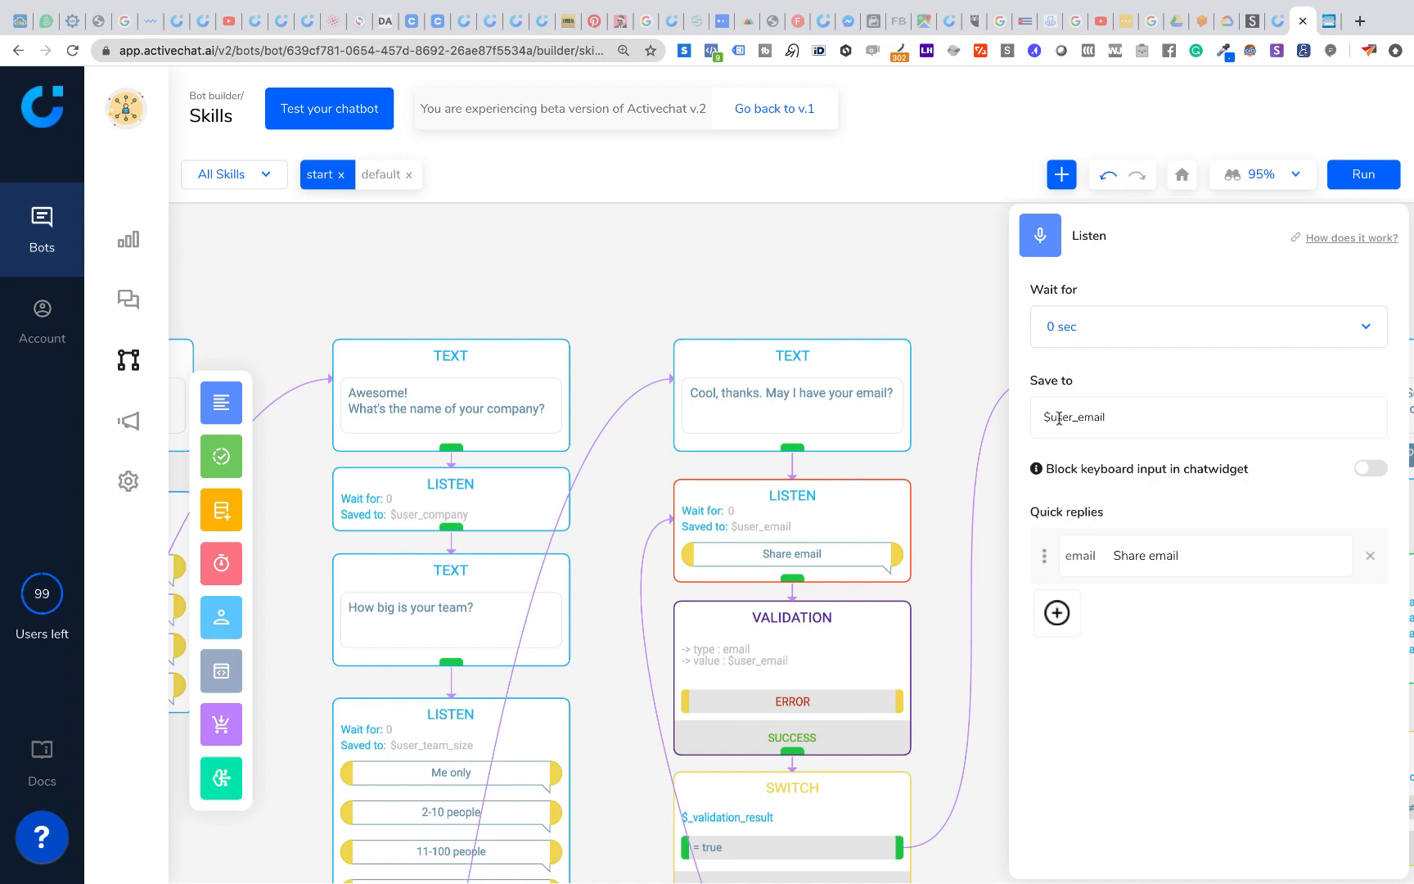
double_click(1058, 418)
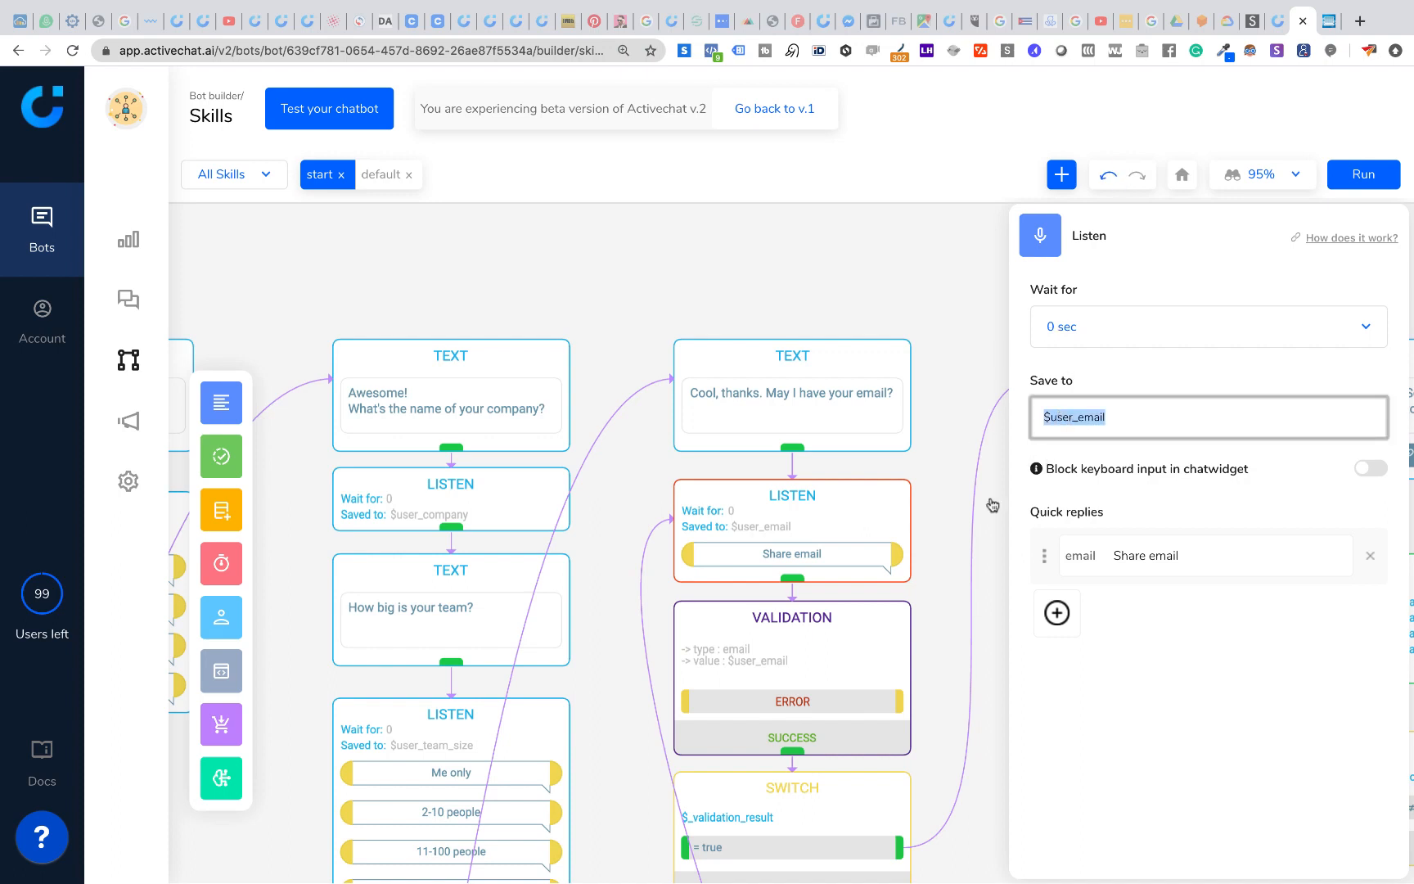
click(946, 517)
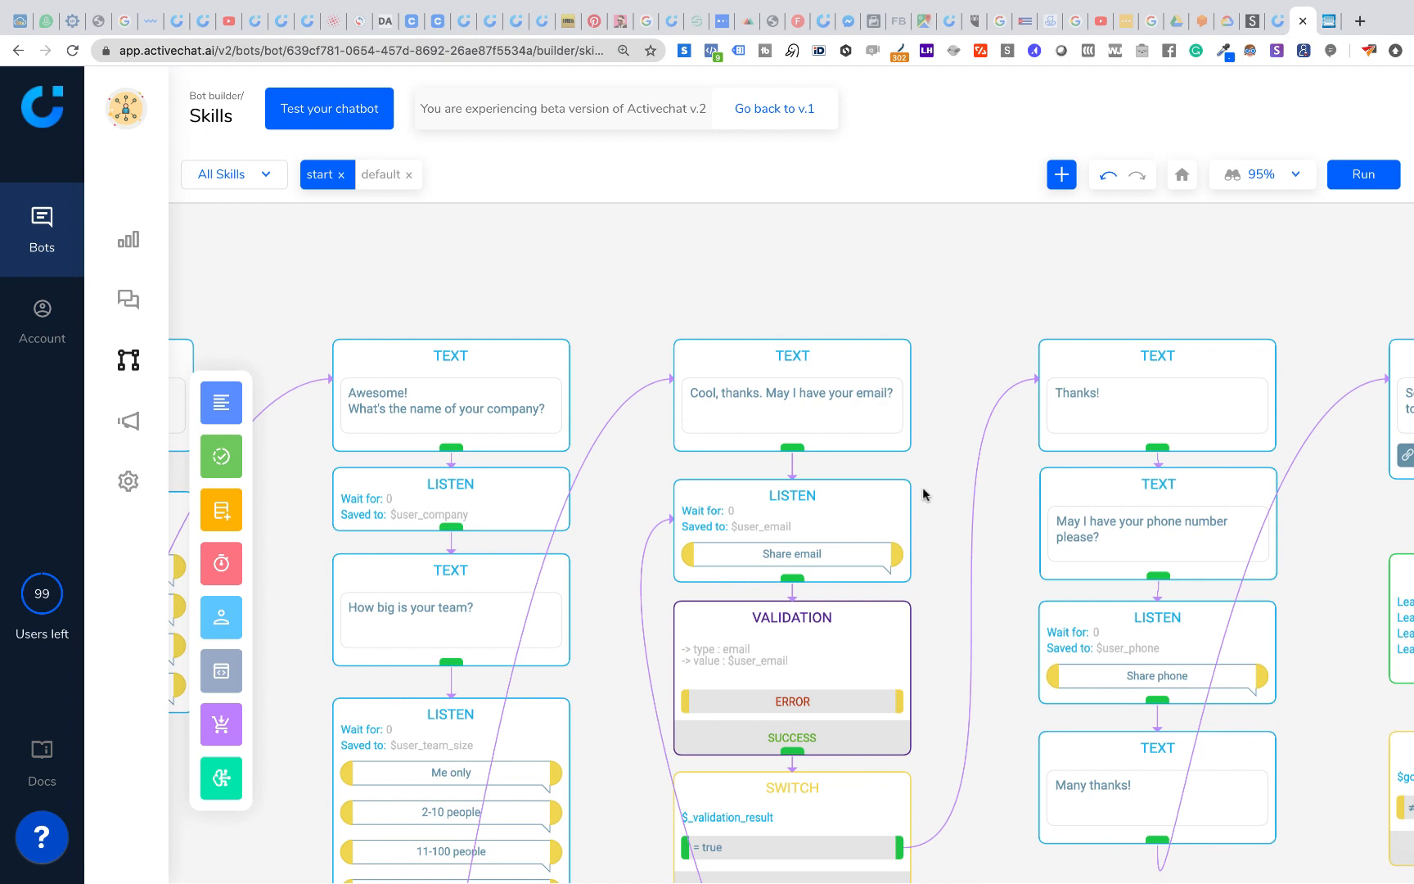
click(855, 499)
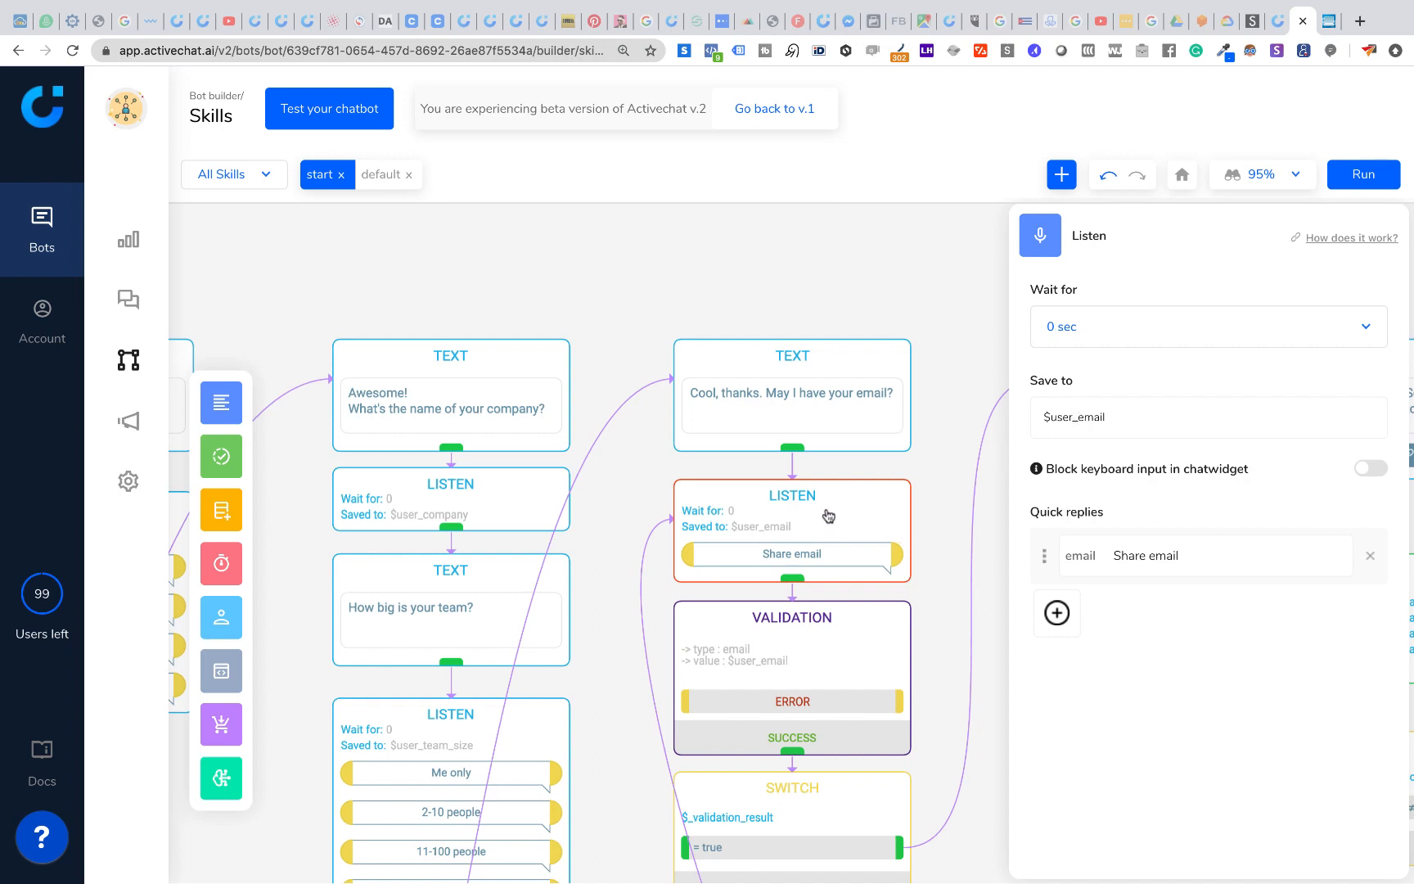
Examine the Validation block checking $user_email, the Switch block on $_validation_result and the branches leaving it.
click(833, 627)
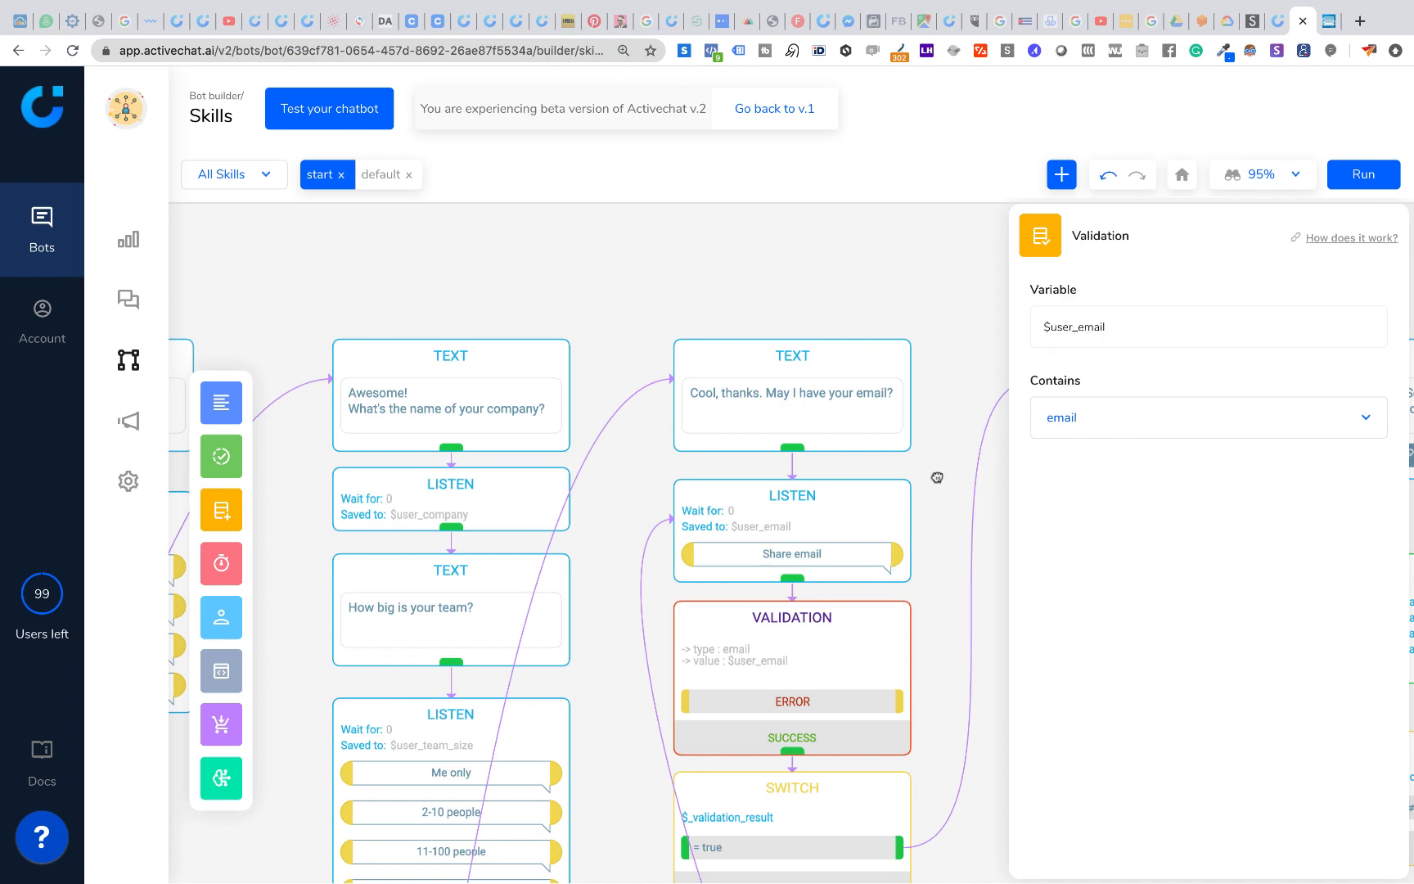
drag(934, 480, 900, 321)
click(744, 610)
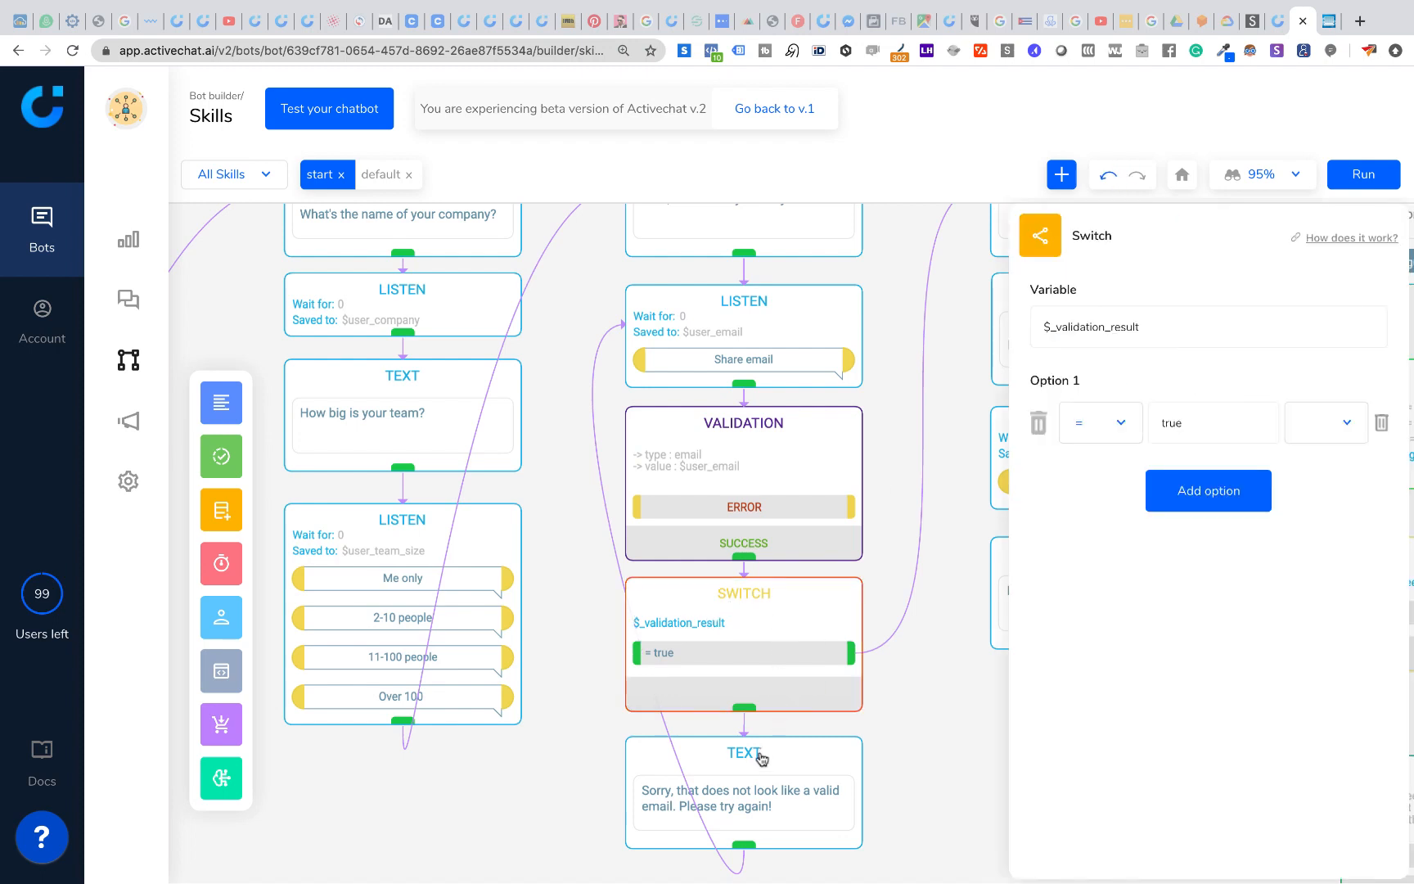
click(947, 370)
drag(950, 368, 843, 483)
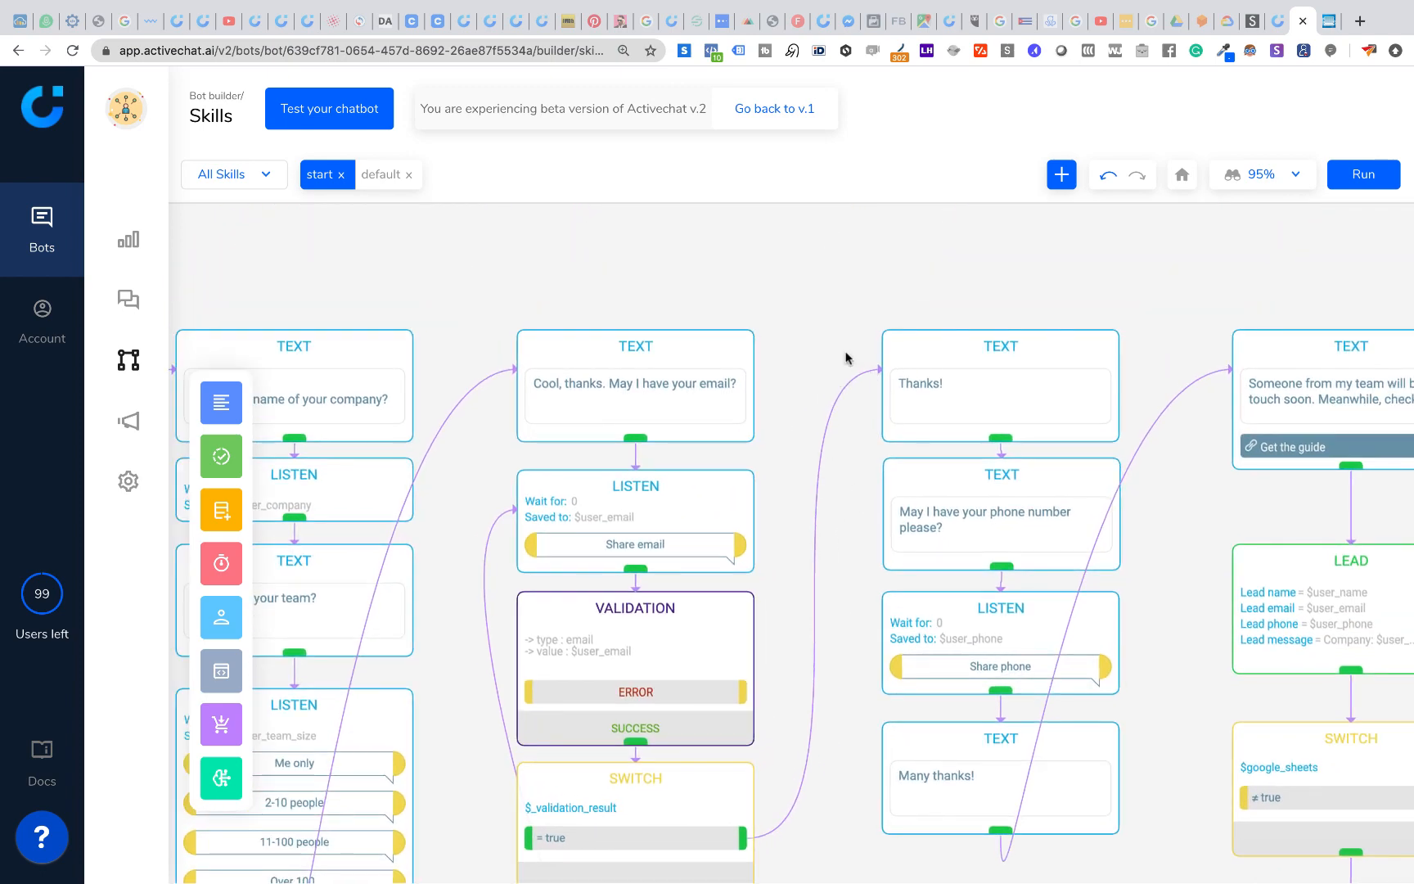
drag(842, 745, 859, 527)
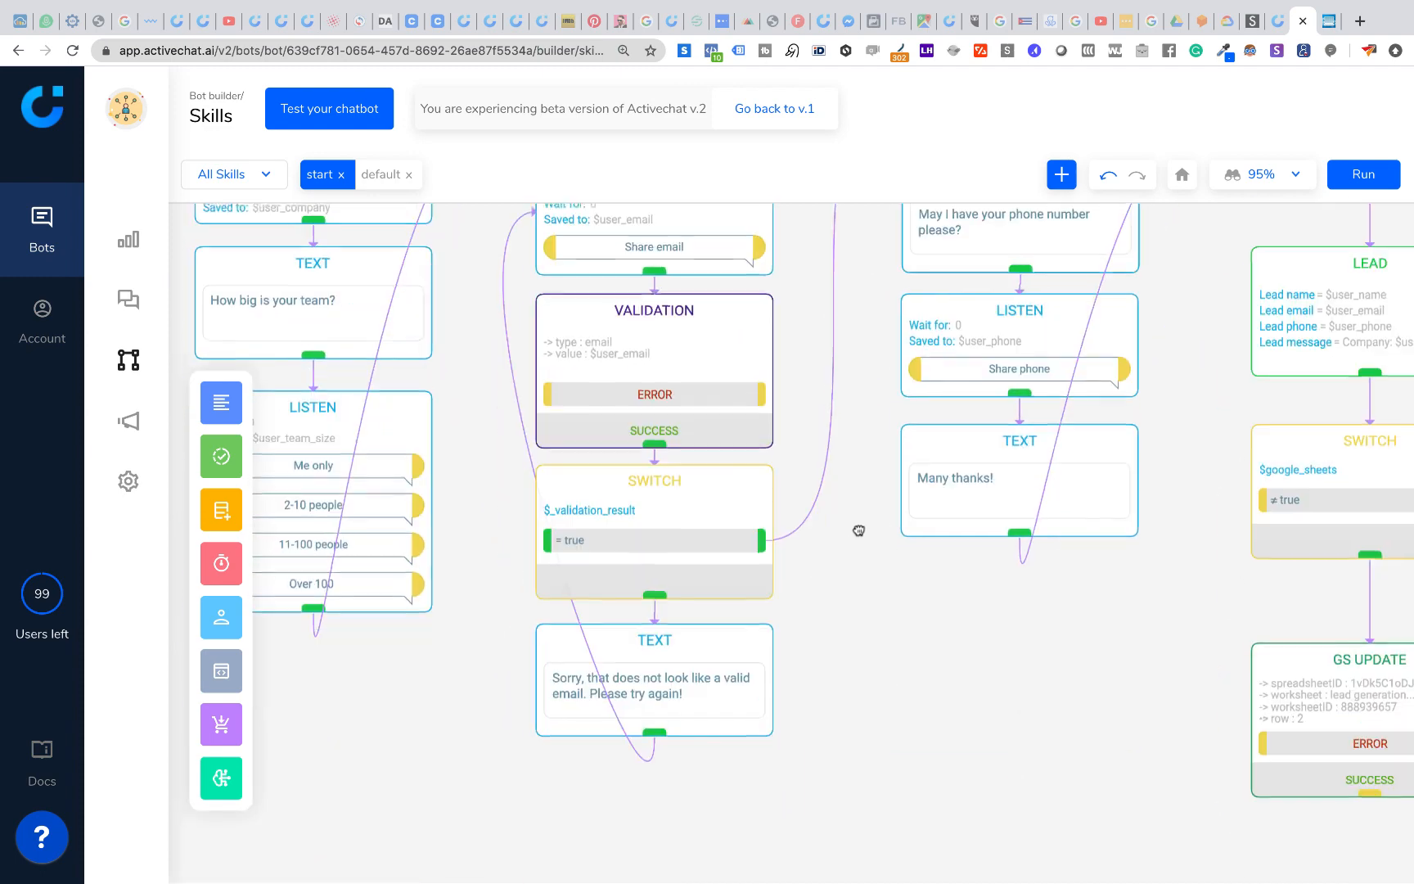
Review the invalid email Text block and the phone collection blocks, including the Listen block saving to $user_phone and the closing thank-you text.
click(685, 595)
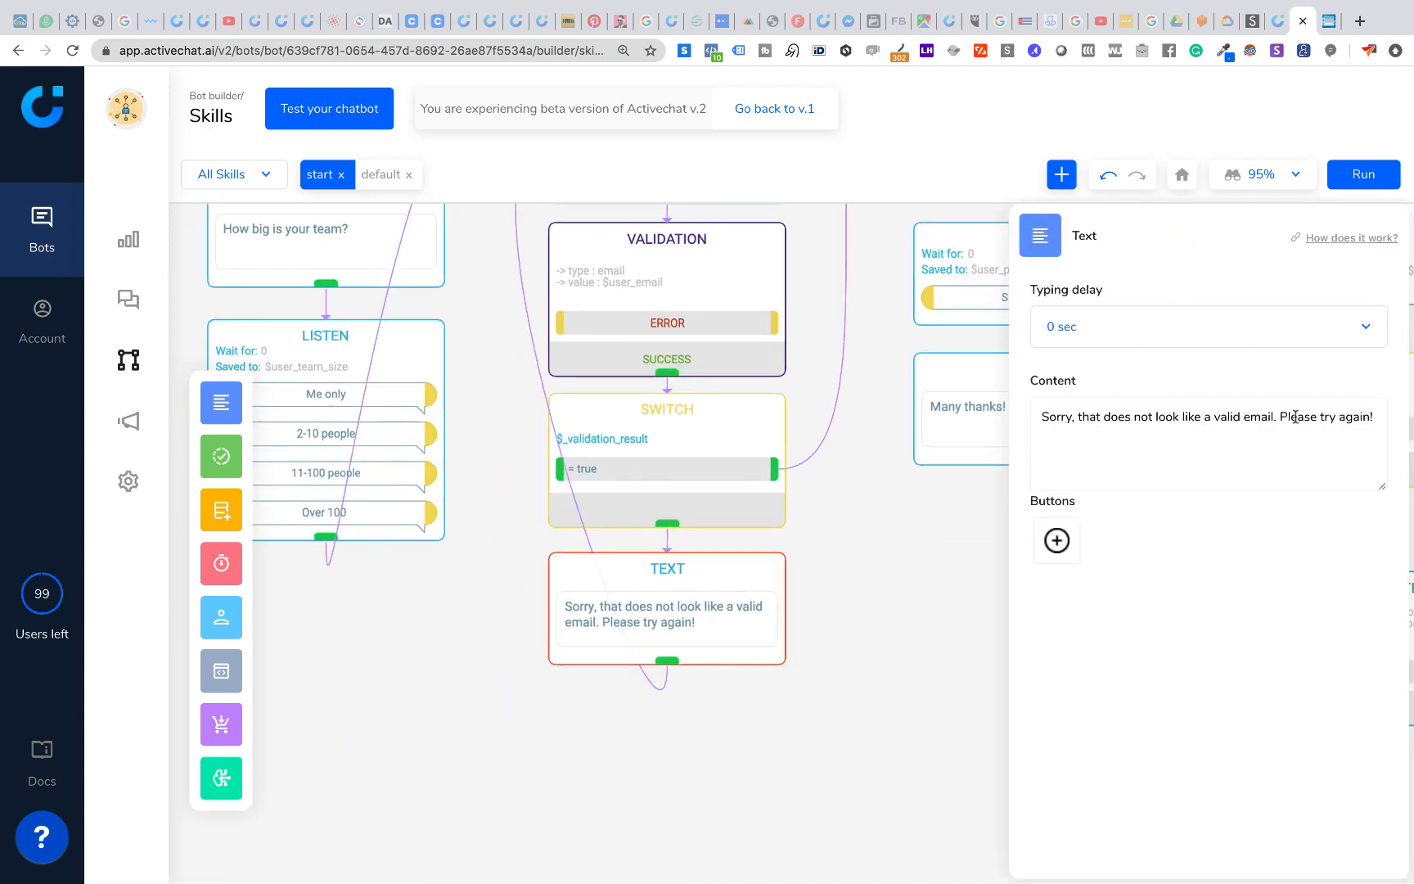
drag(818, 565, 825, 697)
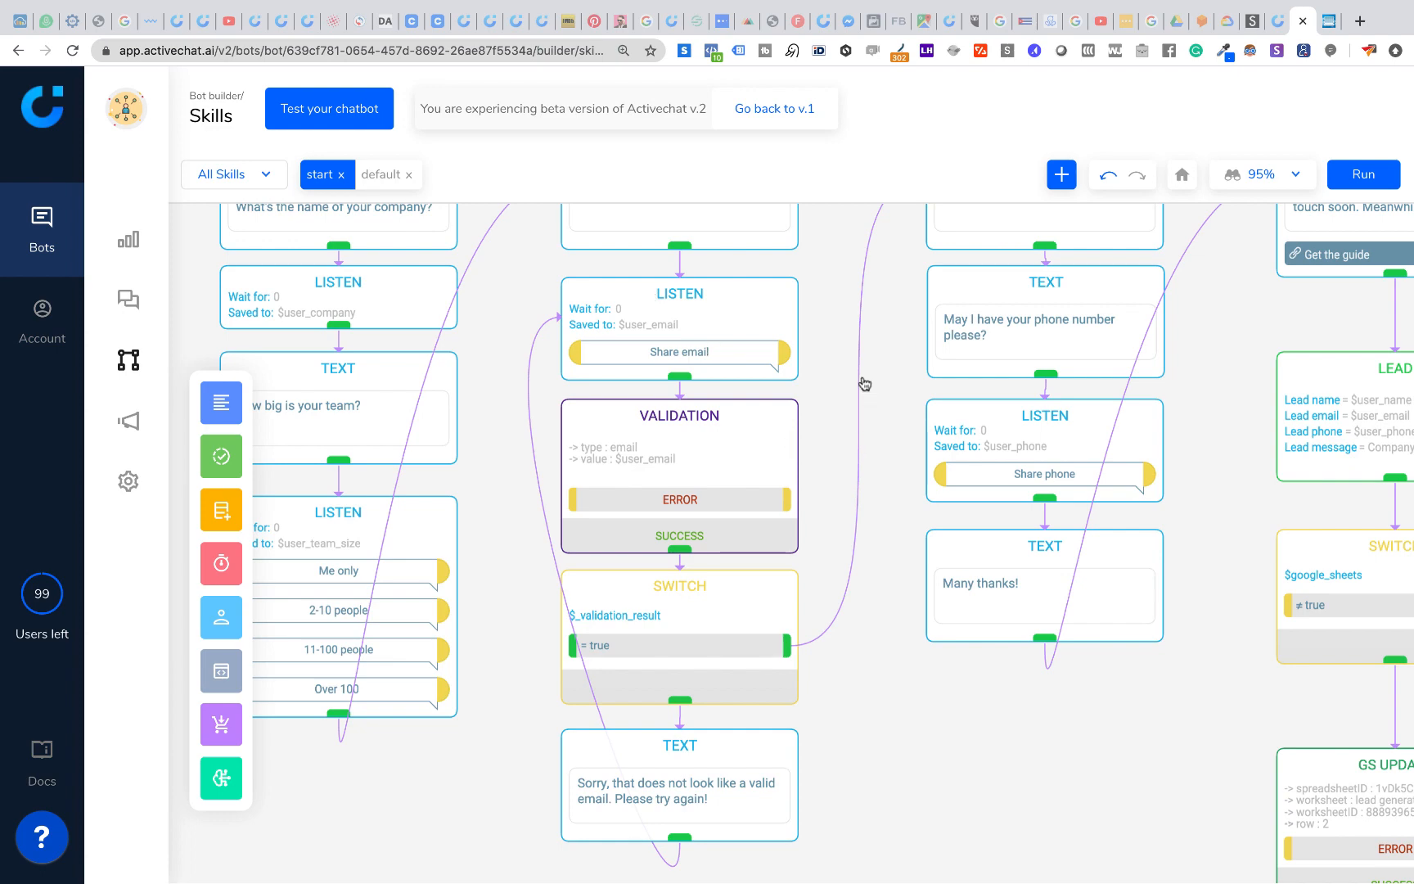
drag(882, 372, 602, 530)
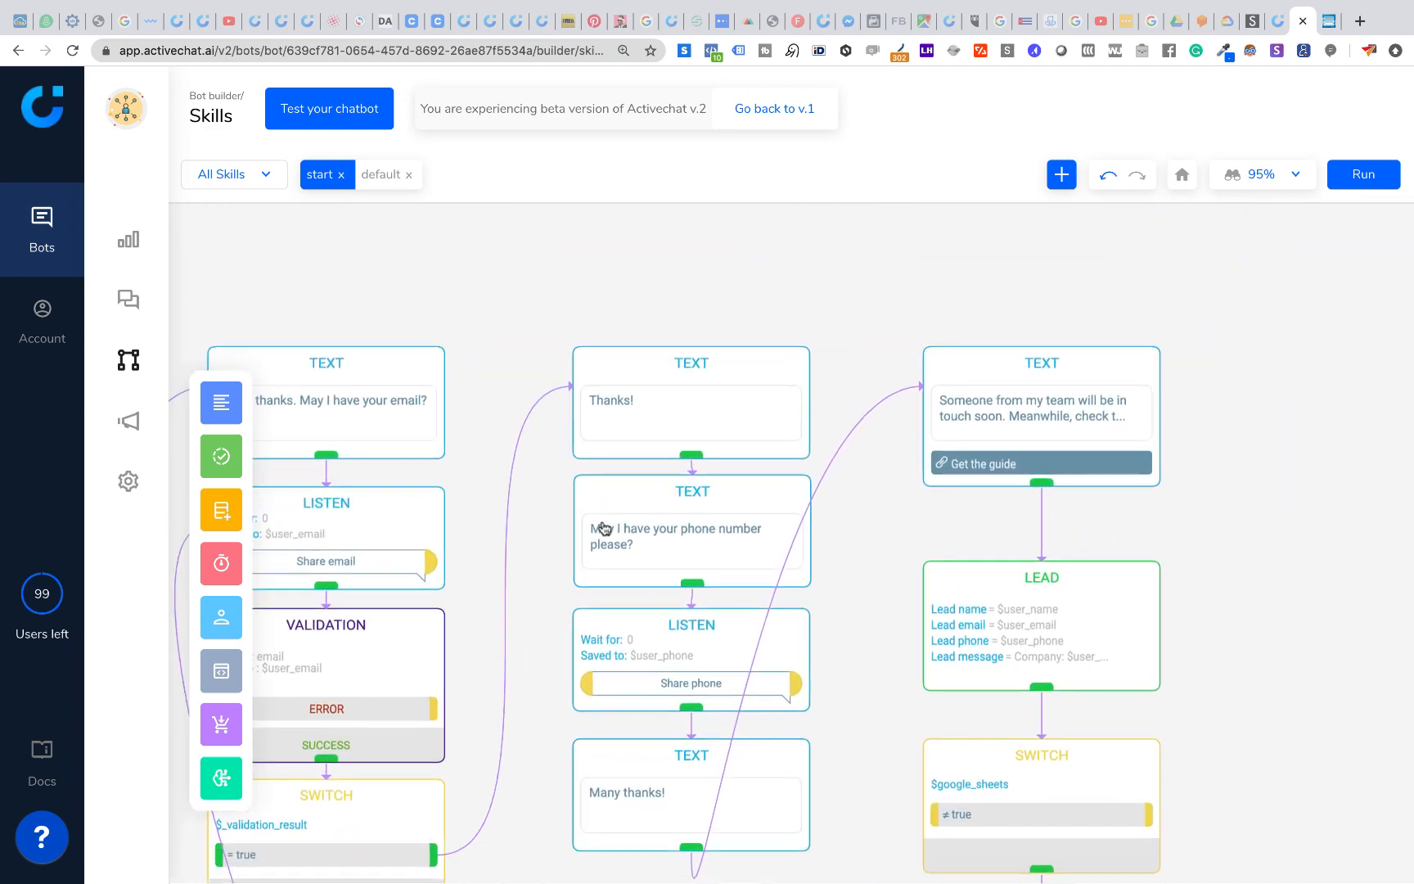
click(644, 374)
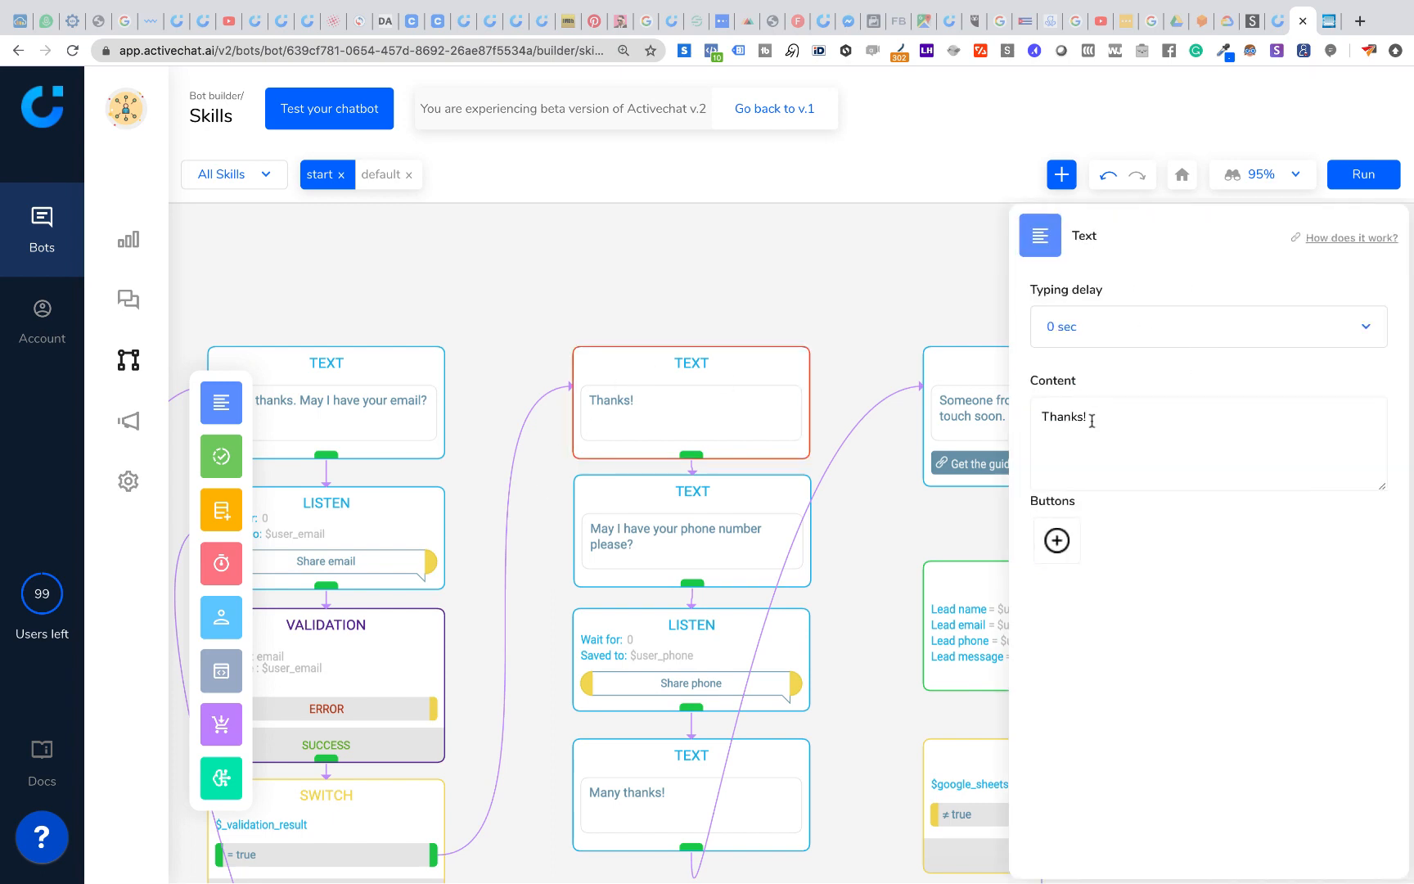
click(748, 505)
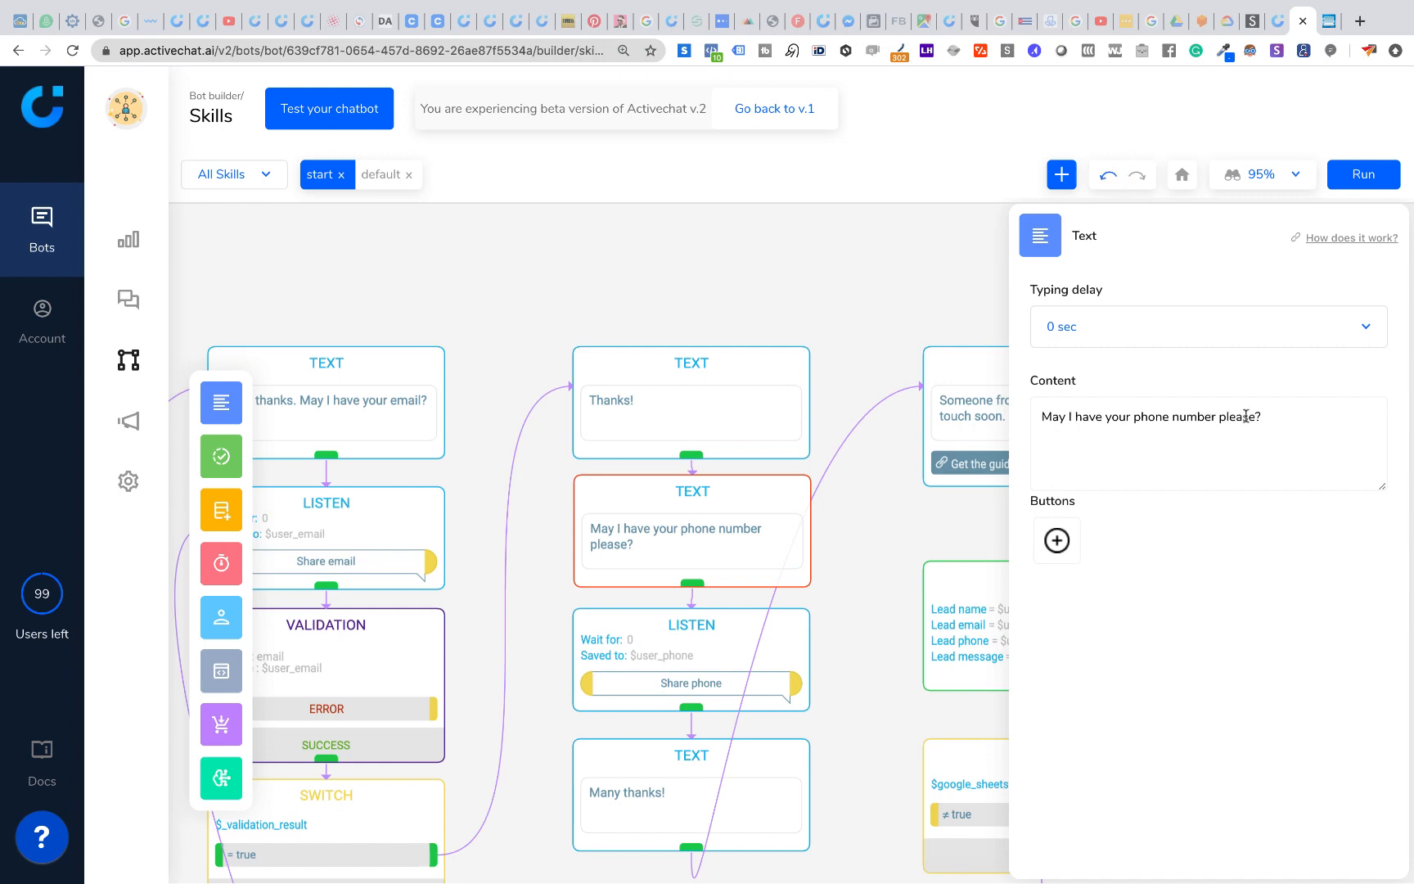
click(690, 628)
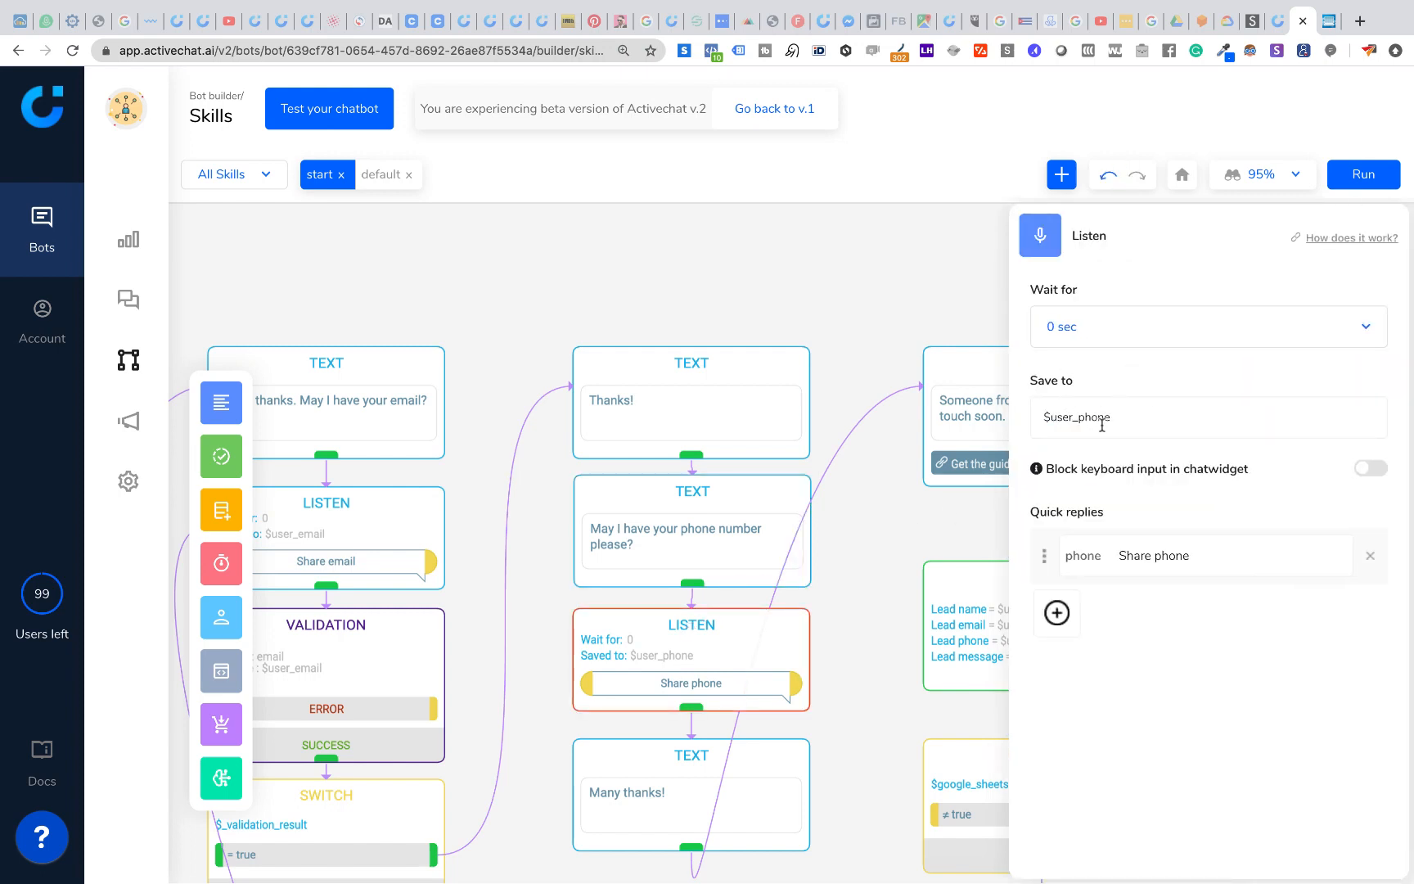
double_click(1052, 420)
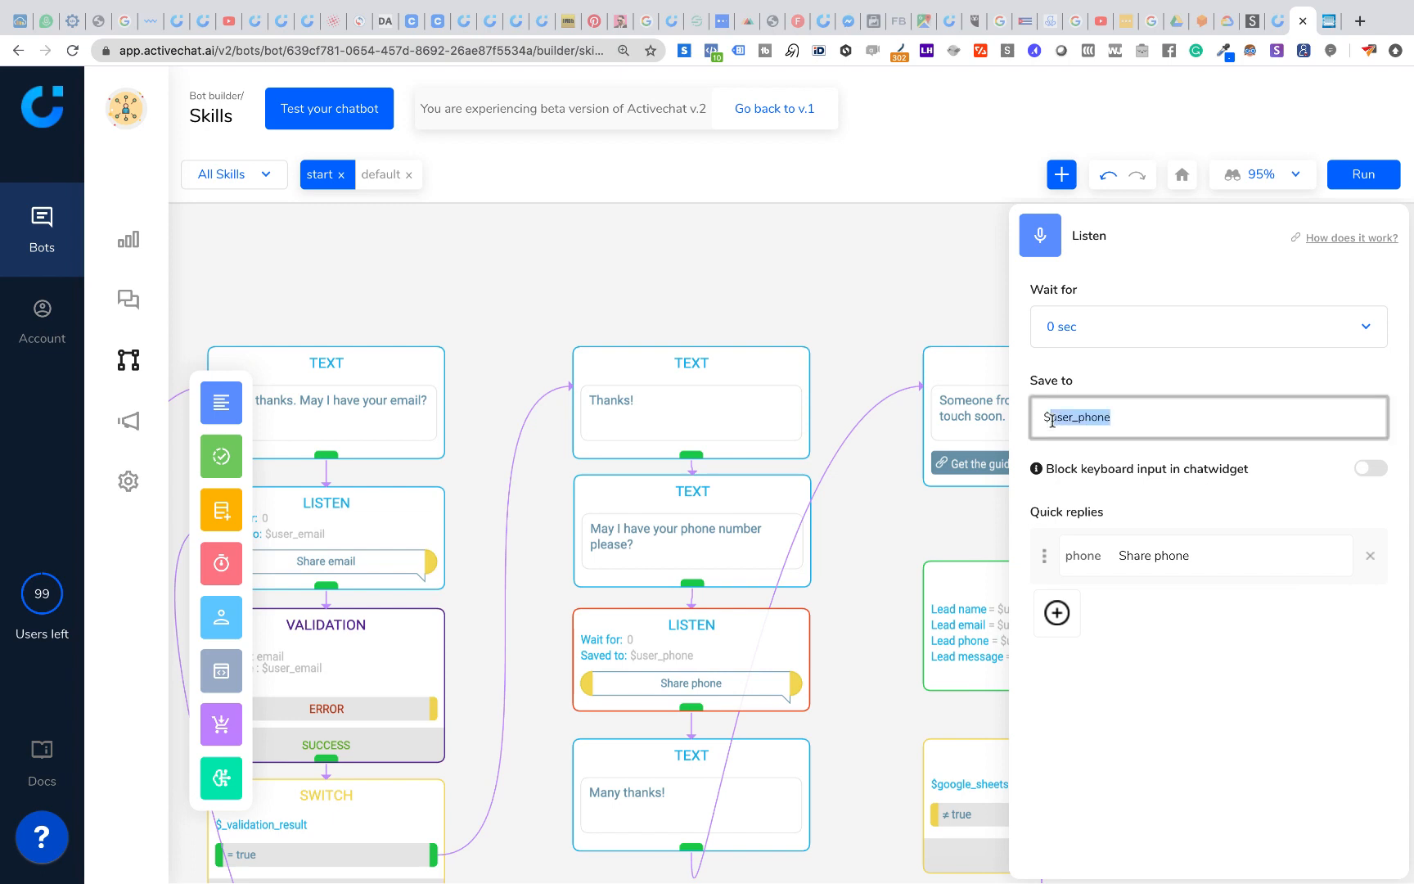
click(997, 707)
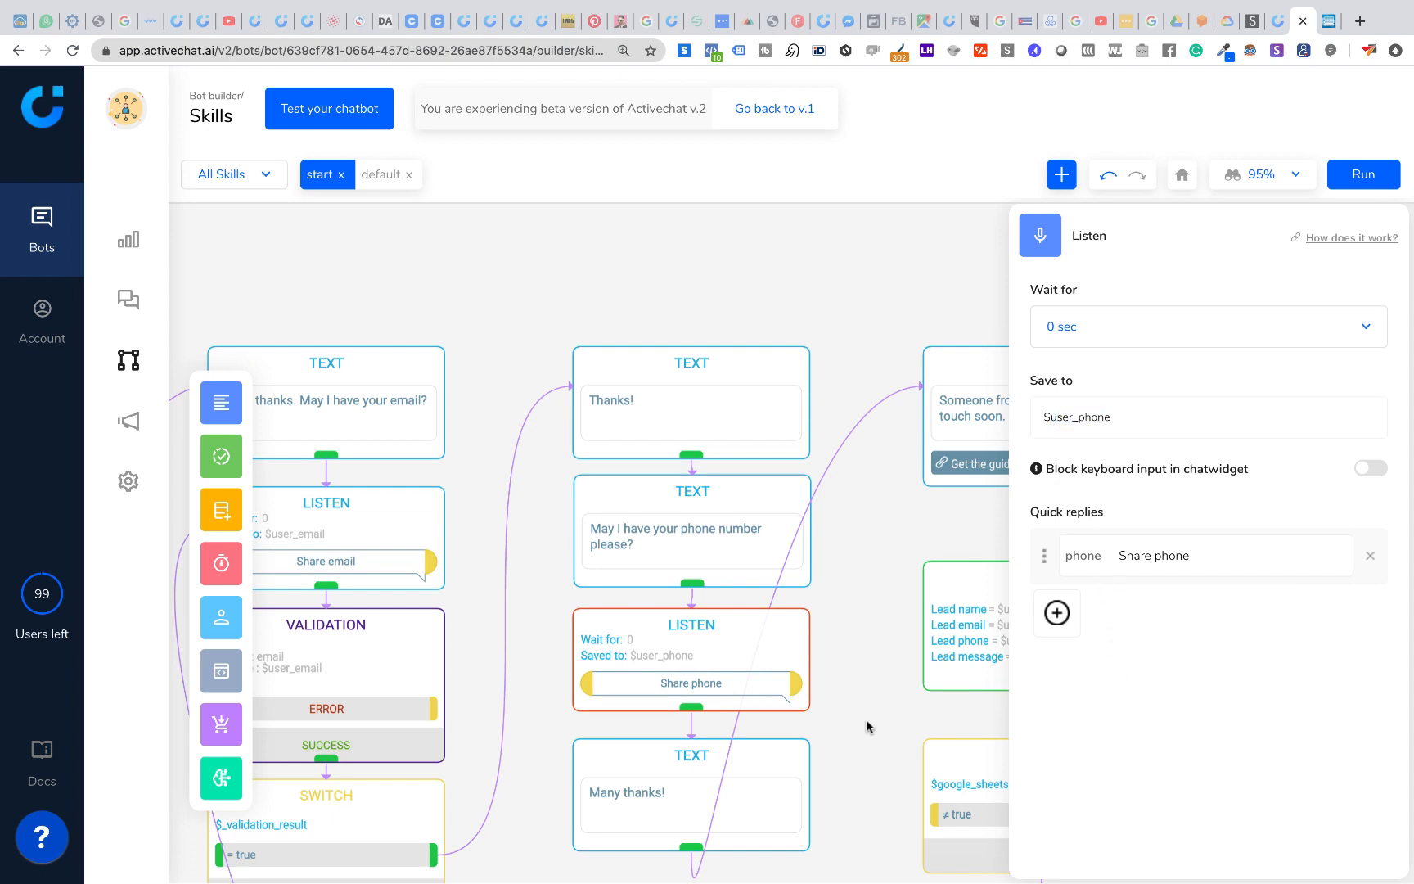
click(751, 763)
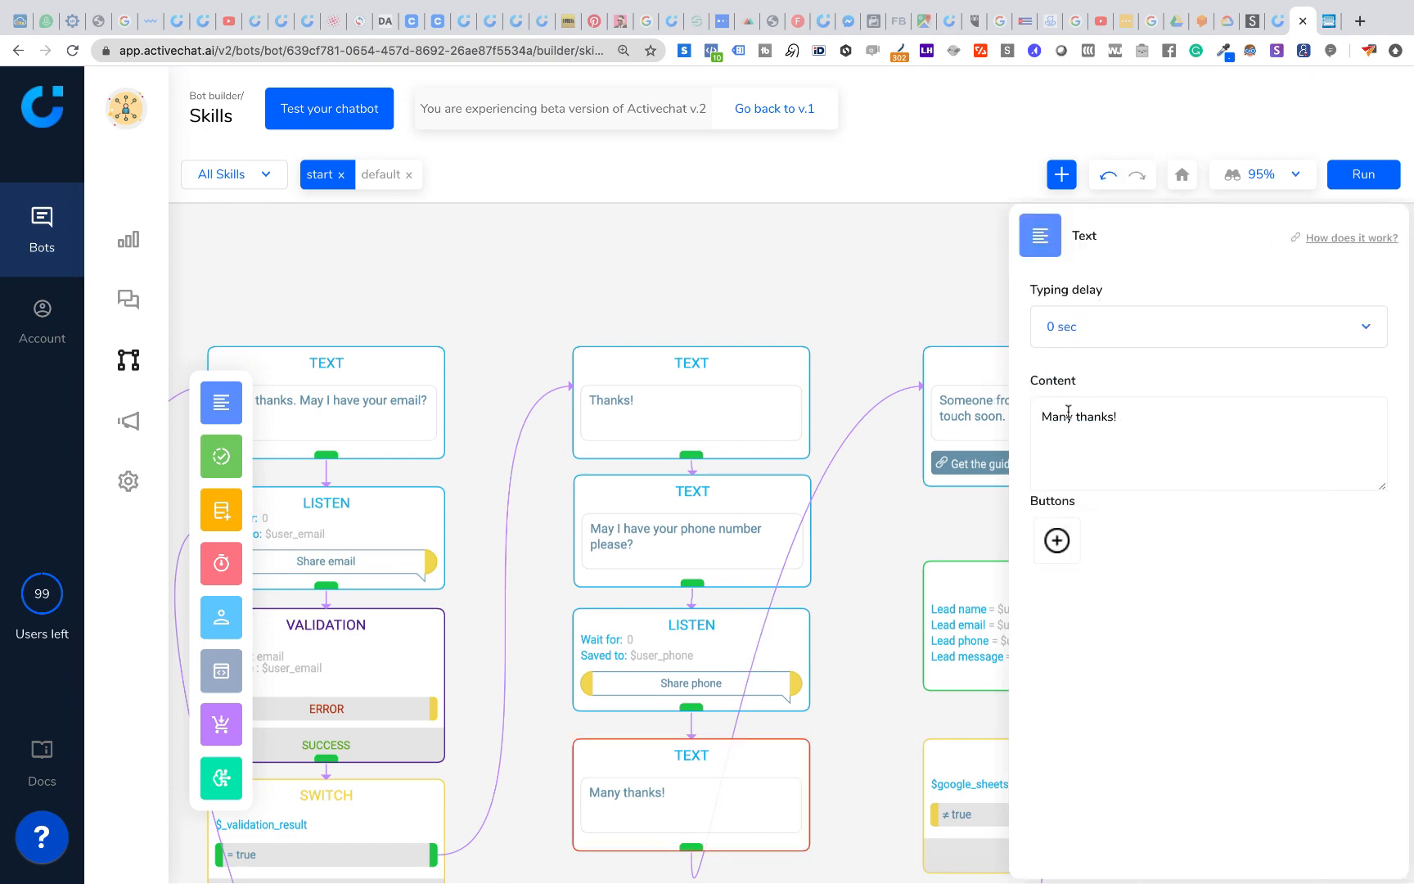
Replace the [YOUR TOPIC HERE] placeholder in the "Someone from my team" Text block with "building chatbots.".
drag(859, 302, 642, 306)
click(796, 373)
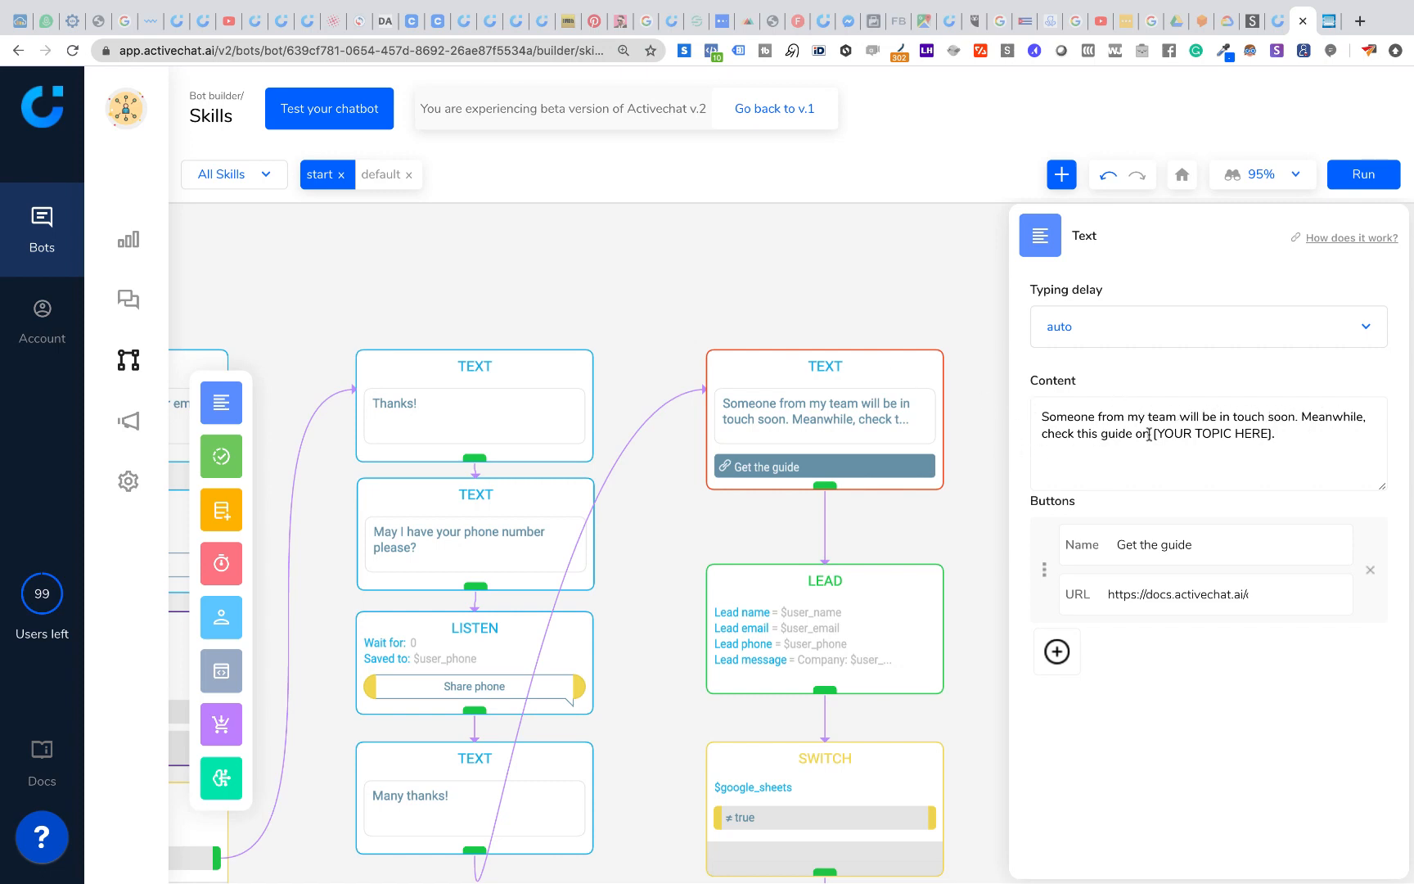
drag(1154, 434, 1274, 438)
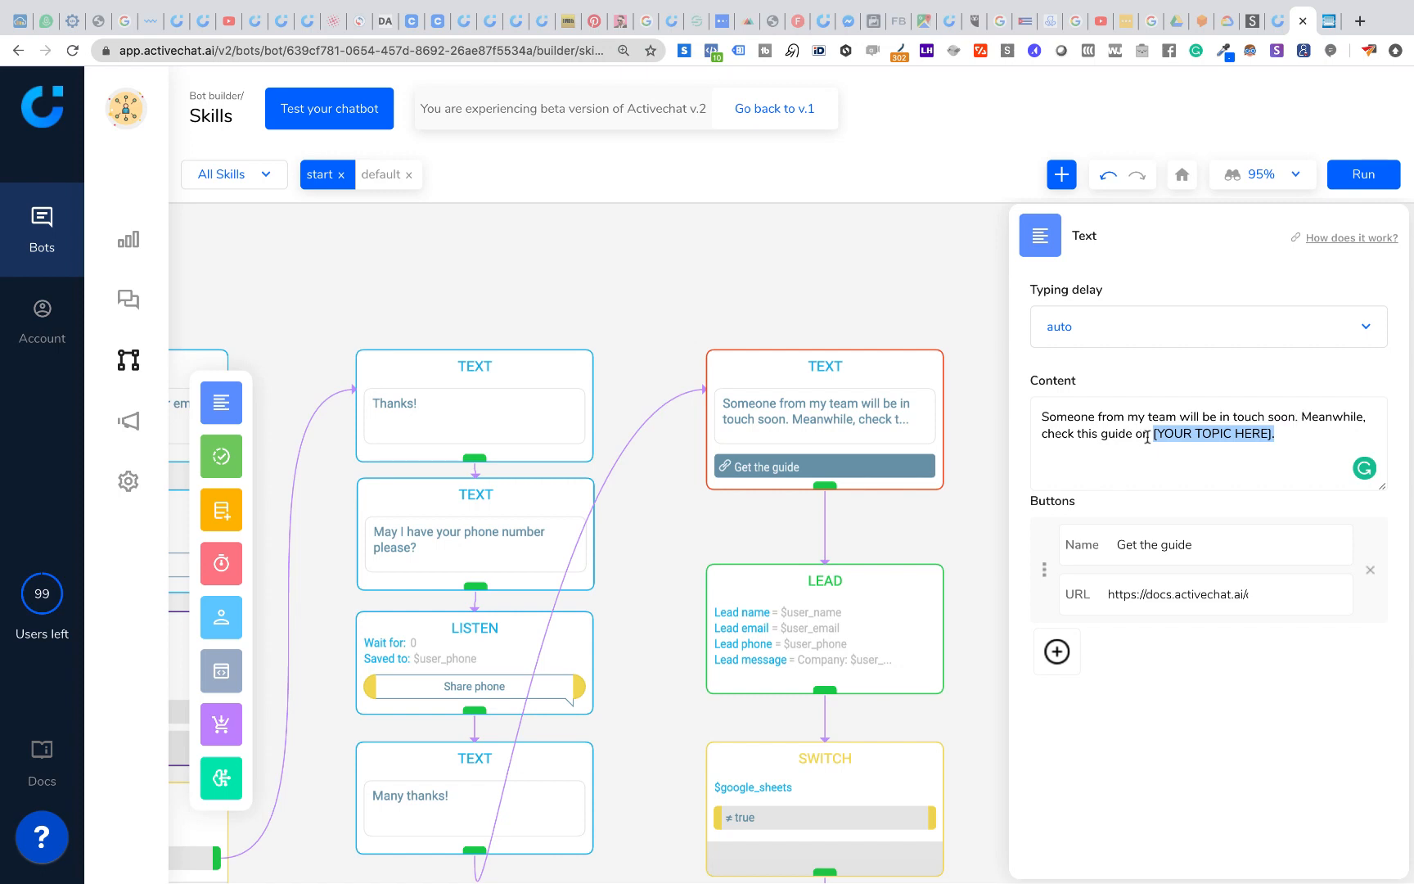
text(buil)
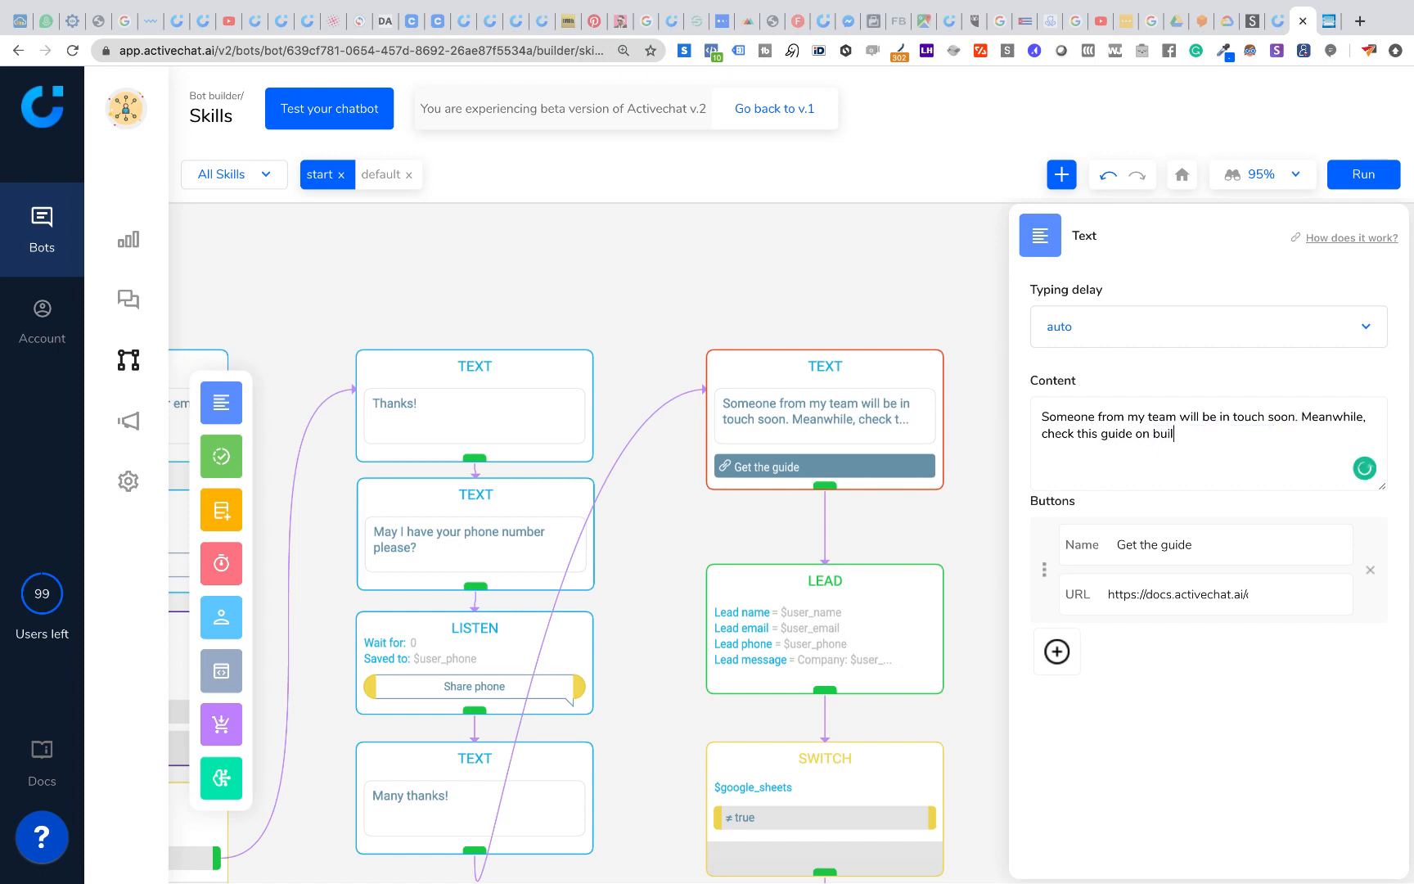
text(ding chatbots.)
Remove the "Get the guide" URL button from the "Someone from my team" Text block.
drag(1118, 596, 1247, 599)
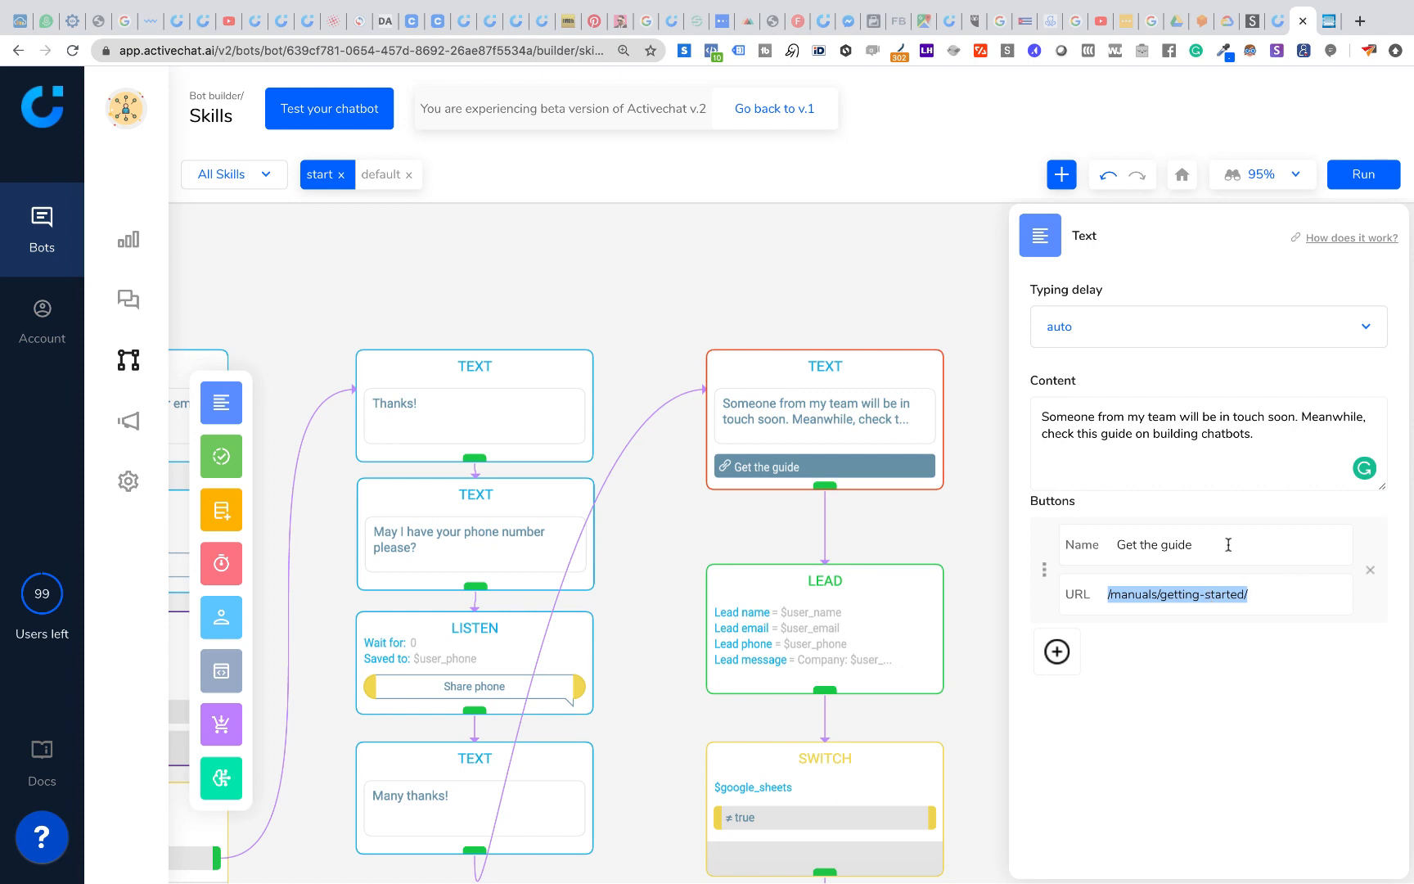
click(1370, 571)
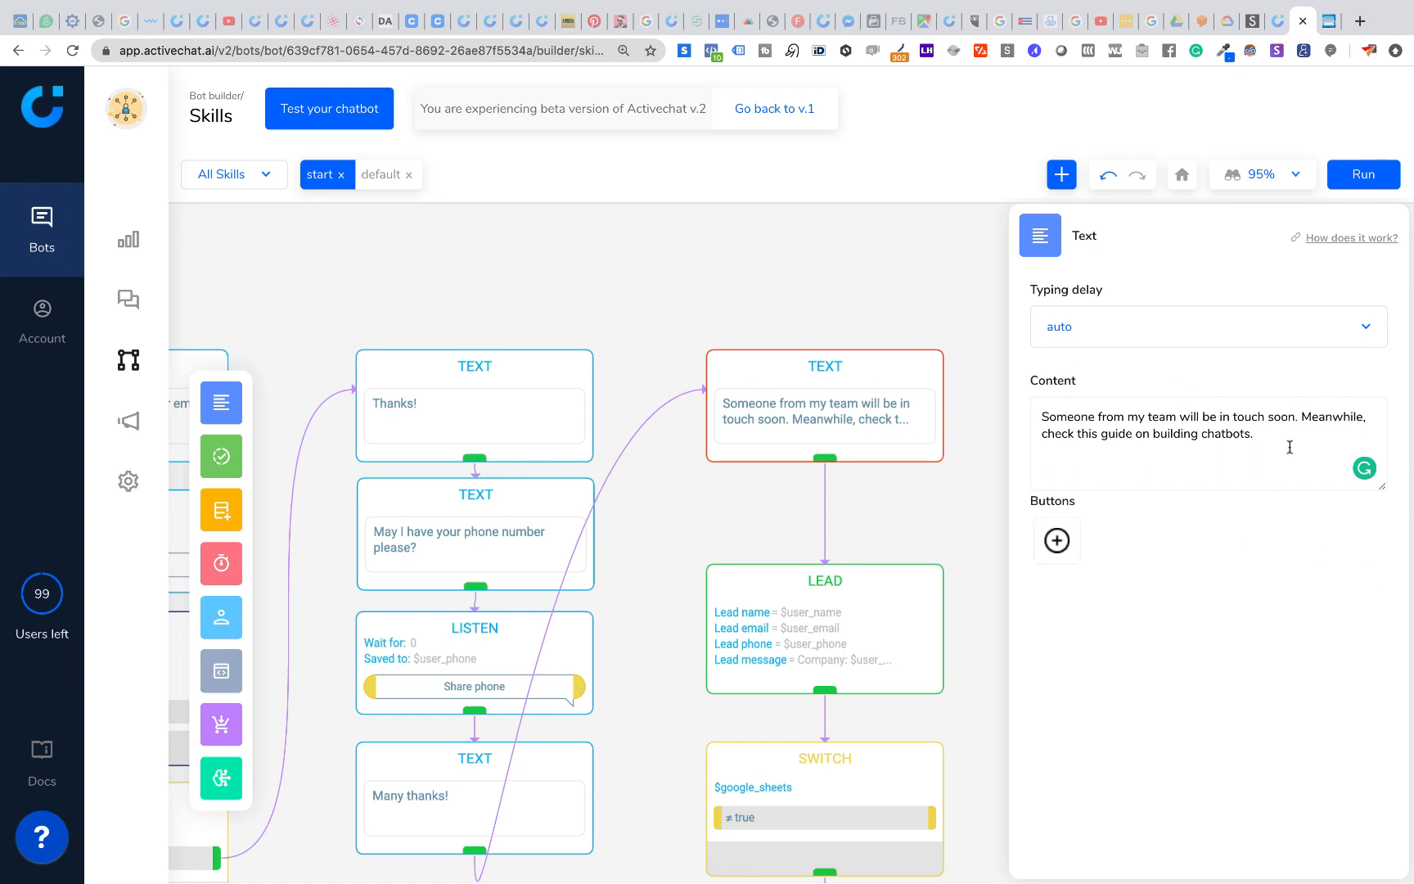
click(943, 522)
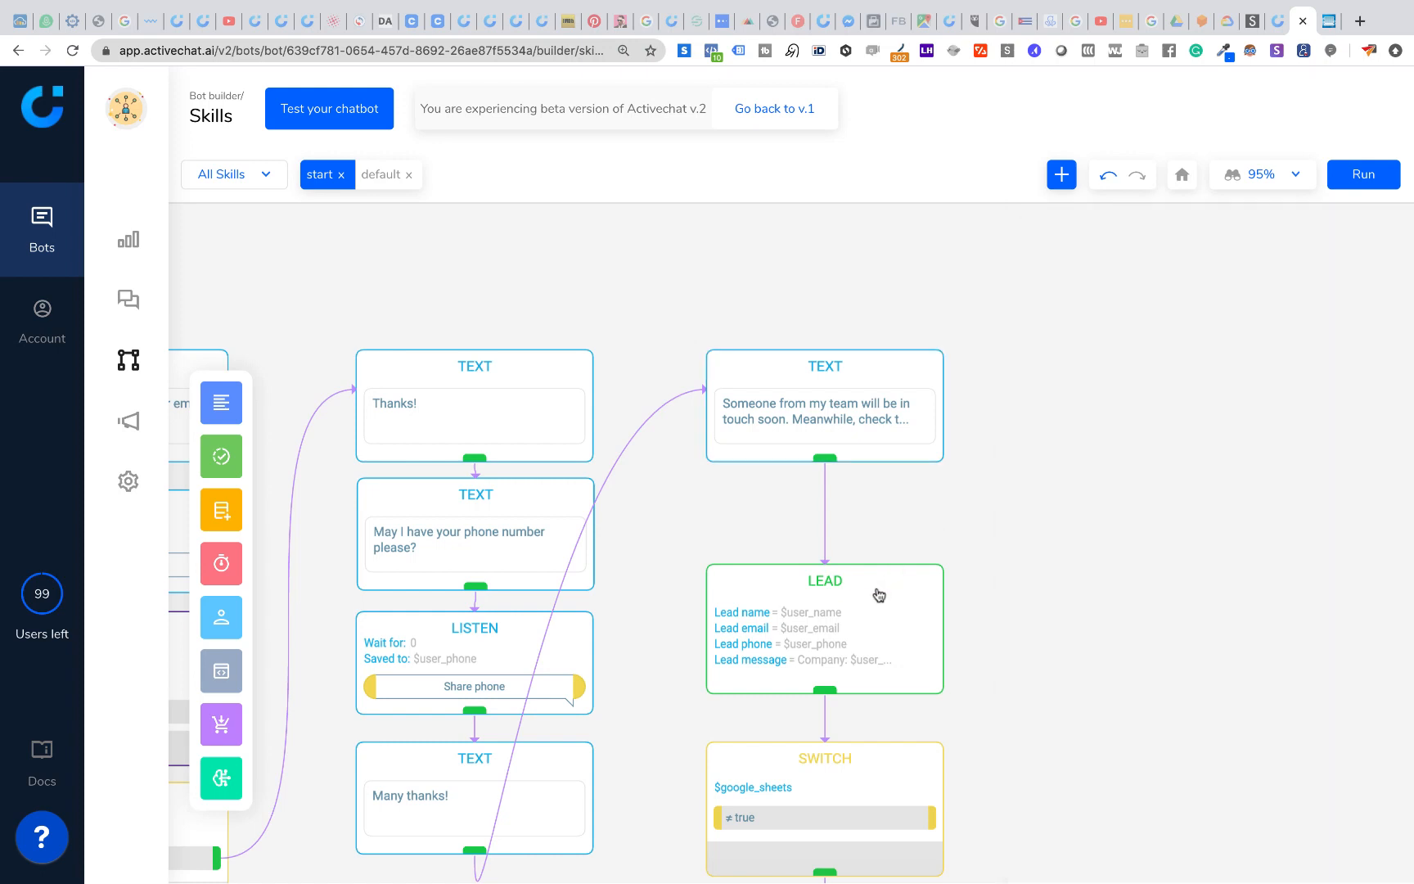
Examine the Lead block's name, email, phone and message fields and the attributes they use.
click(881, 594)
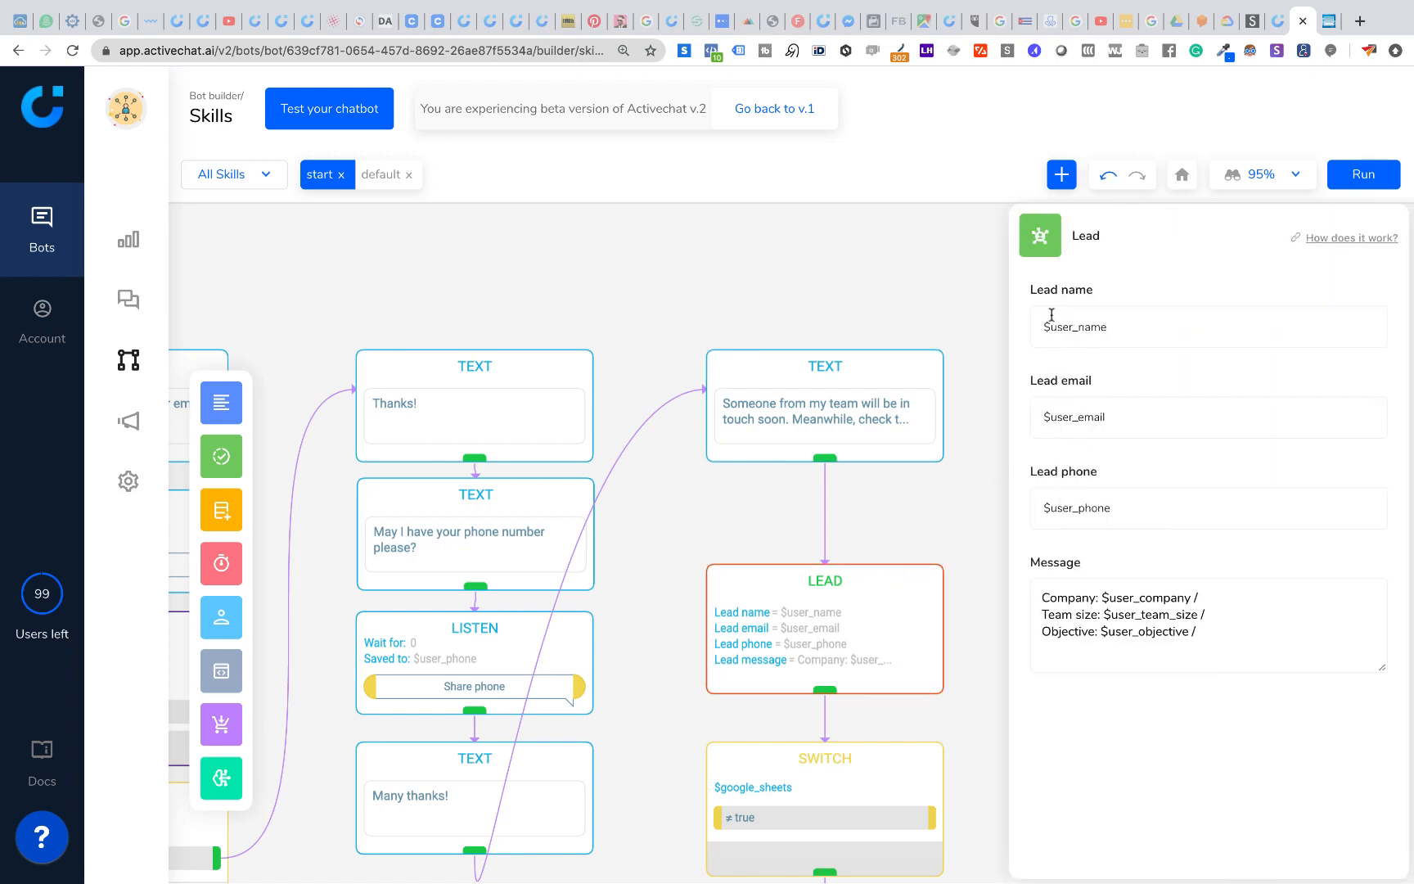
click(1130, 329)
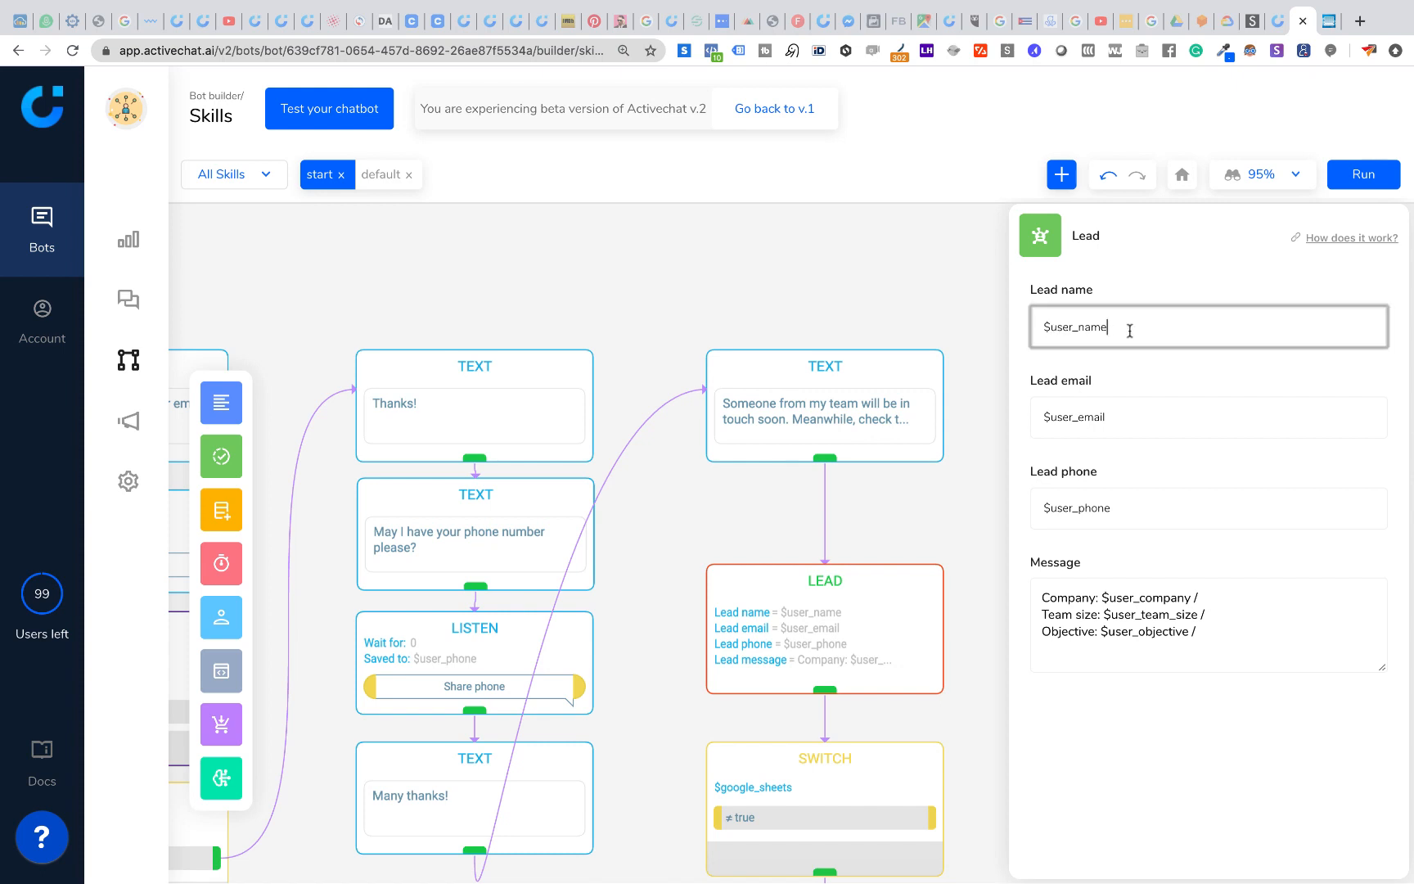
click(1110, 416)
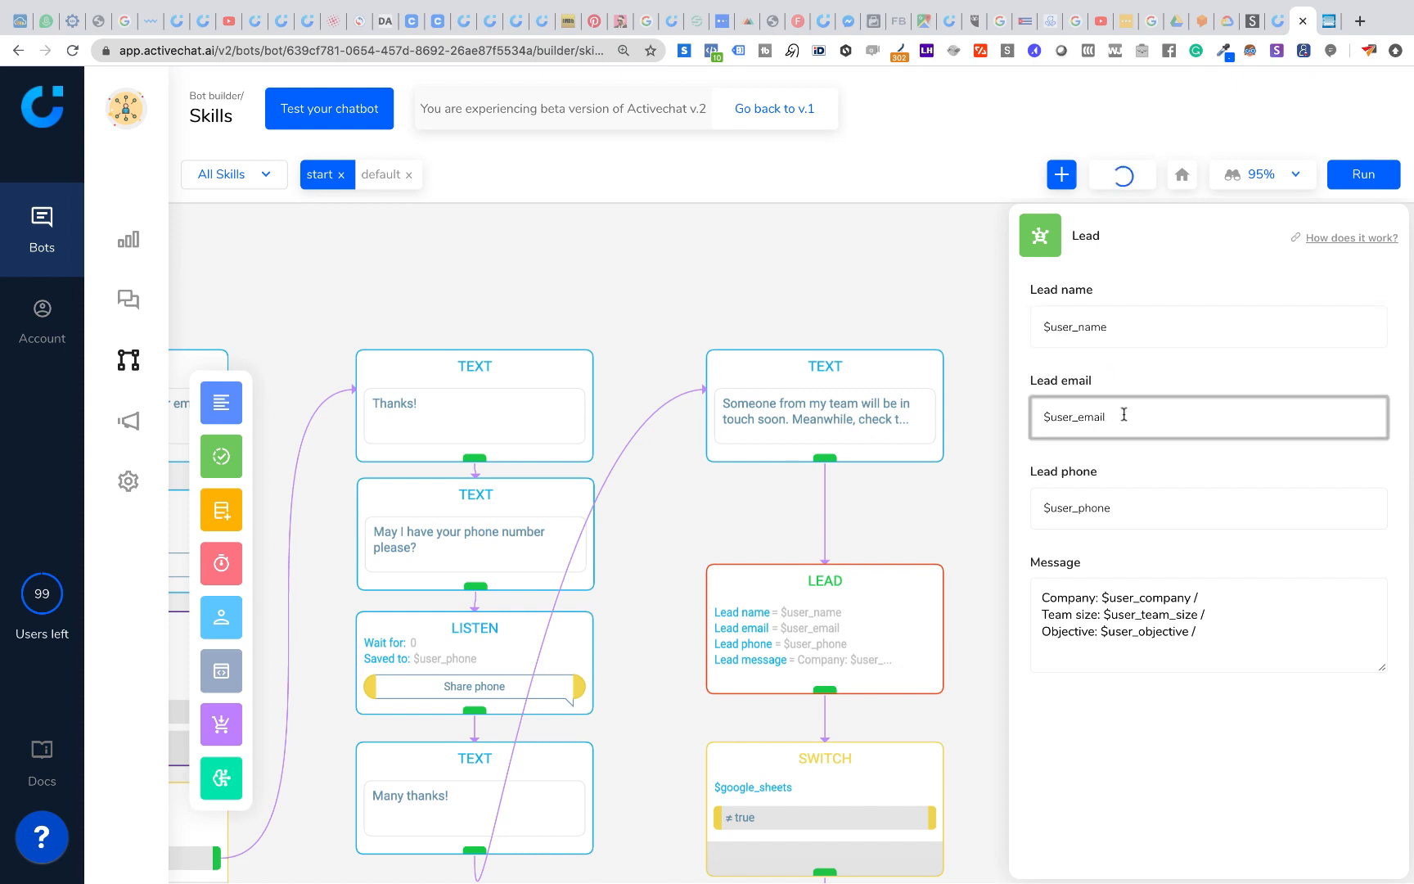
click(1129, 506)
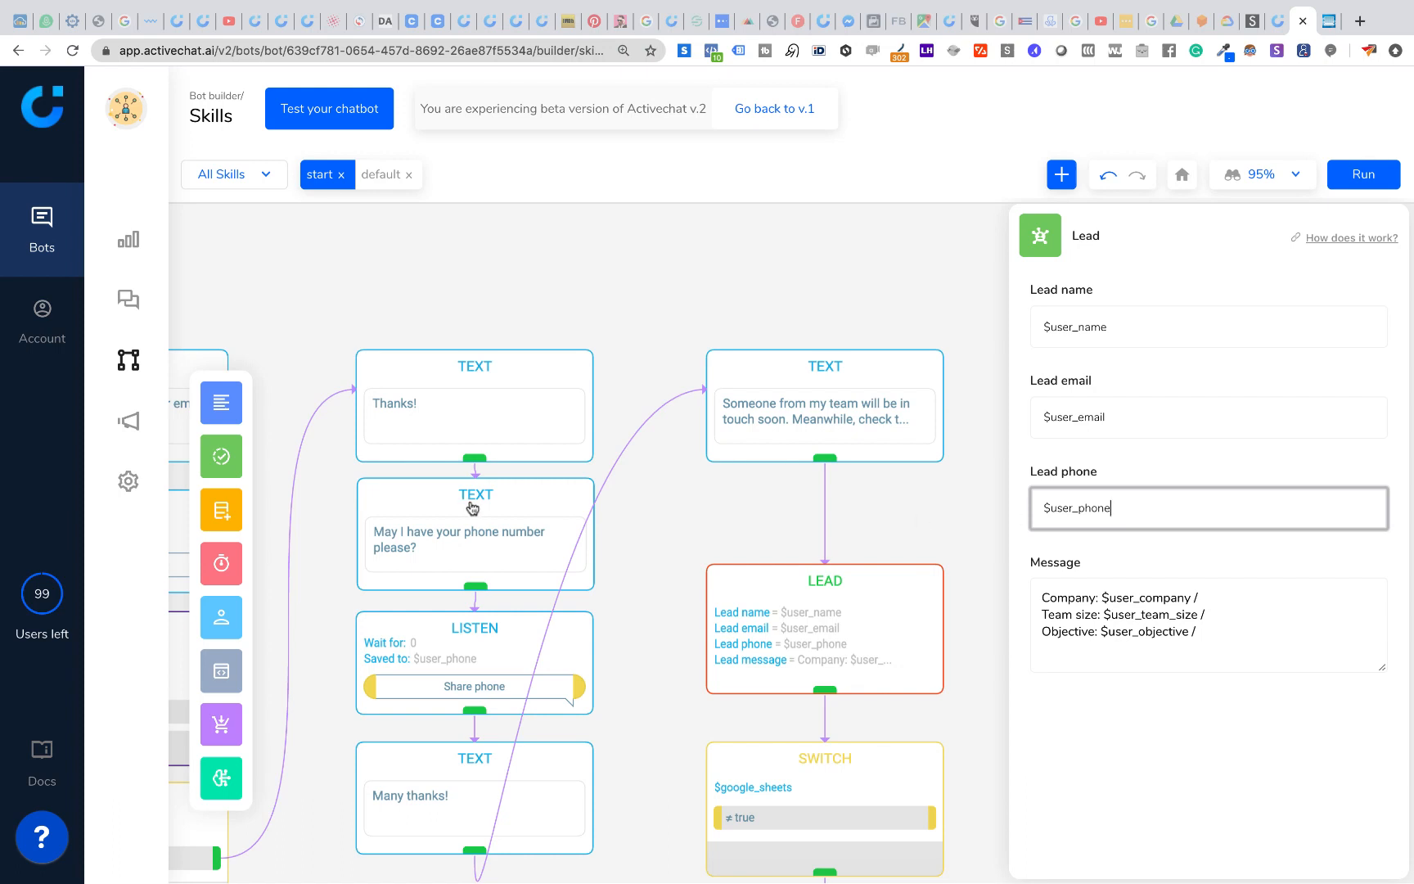
click(1054, 604)
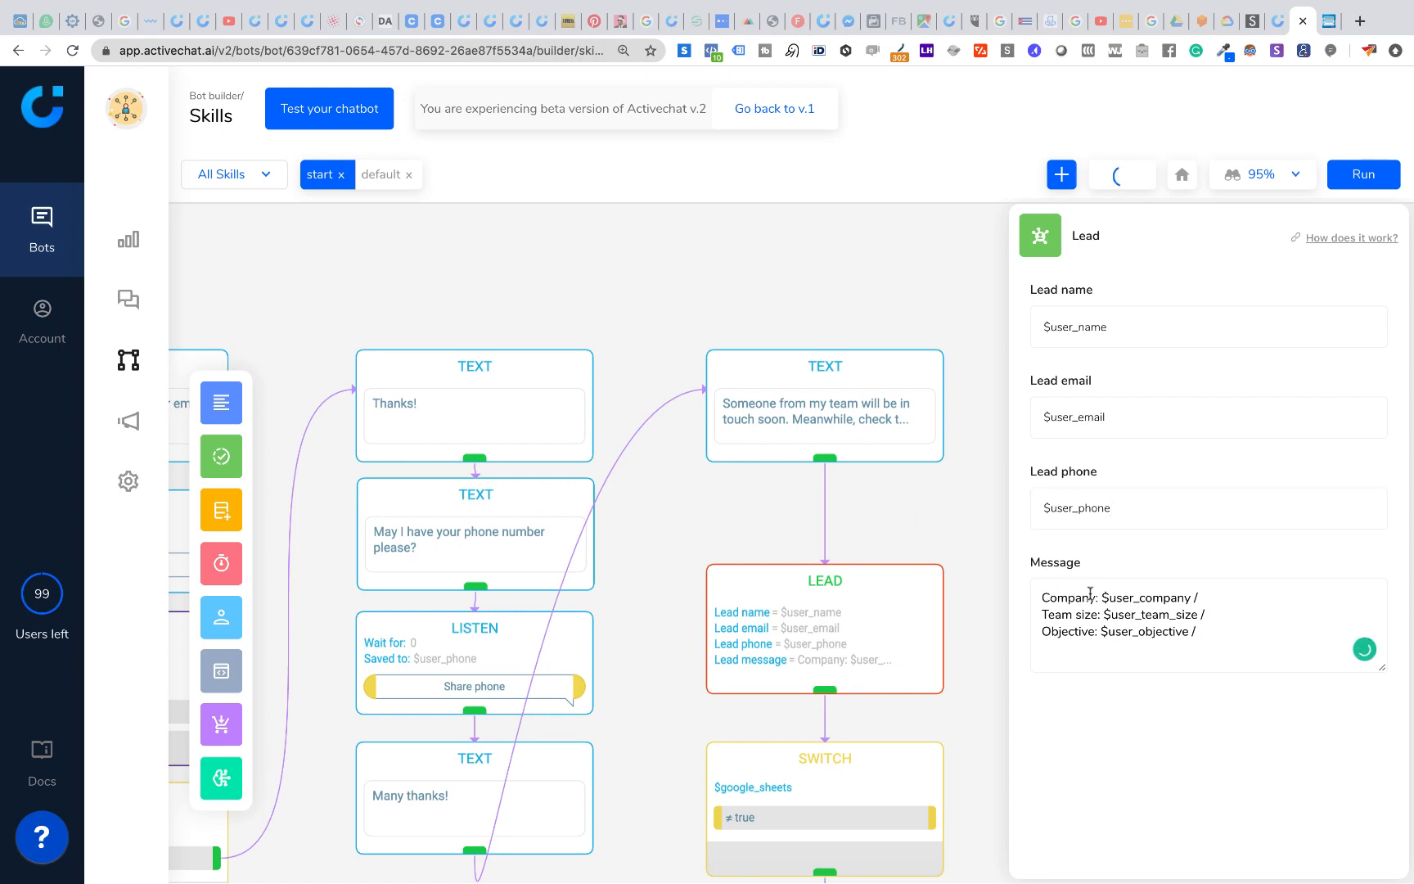
click(1205, 632)
click(969, 514)
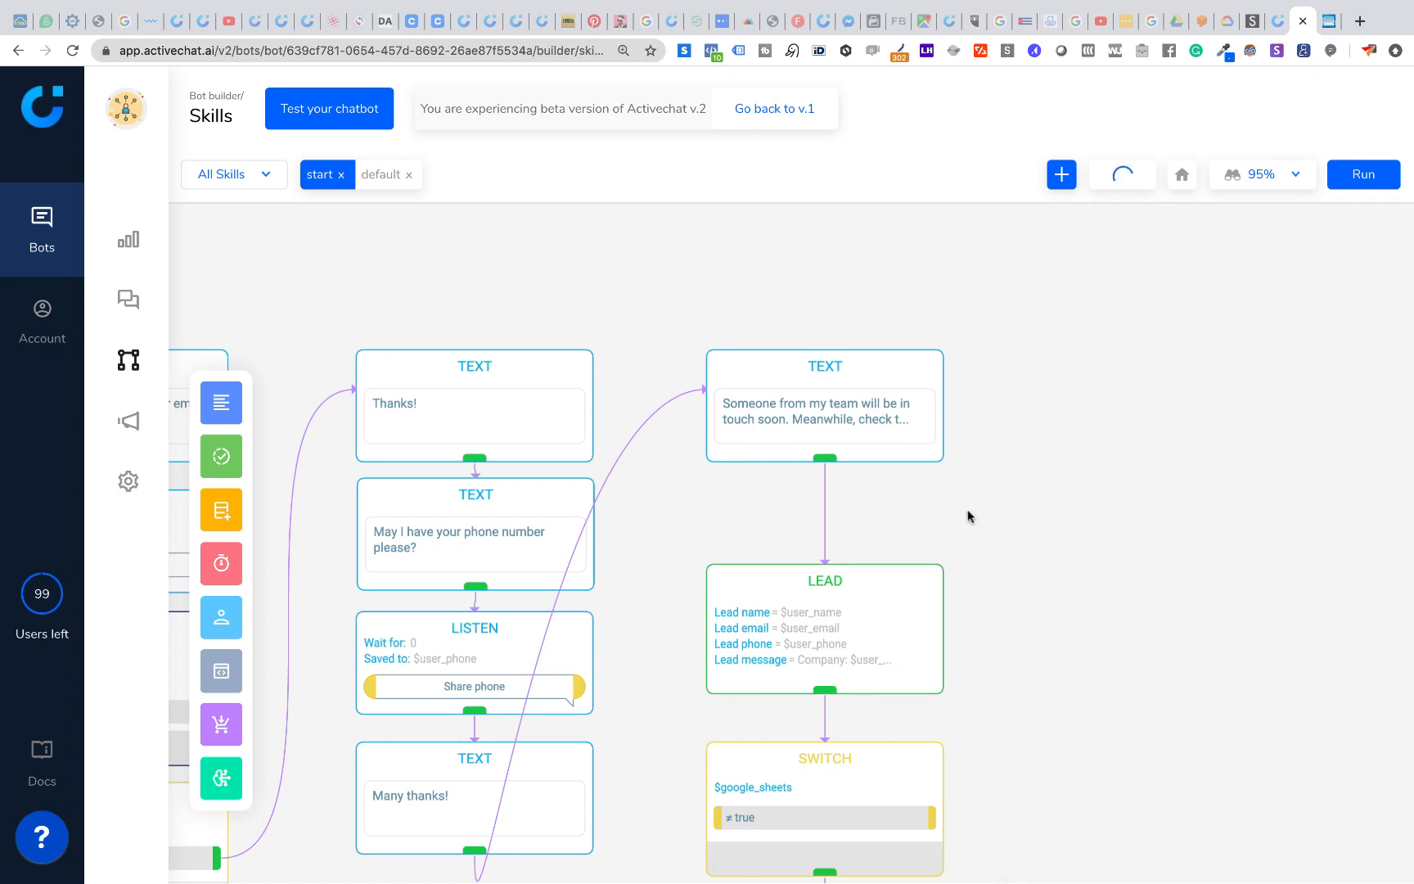
Build the updated chatbot and restart its conversation in the test chat by sending "/start".
click(1358, 184)
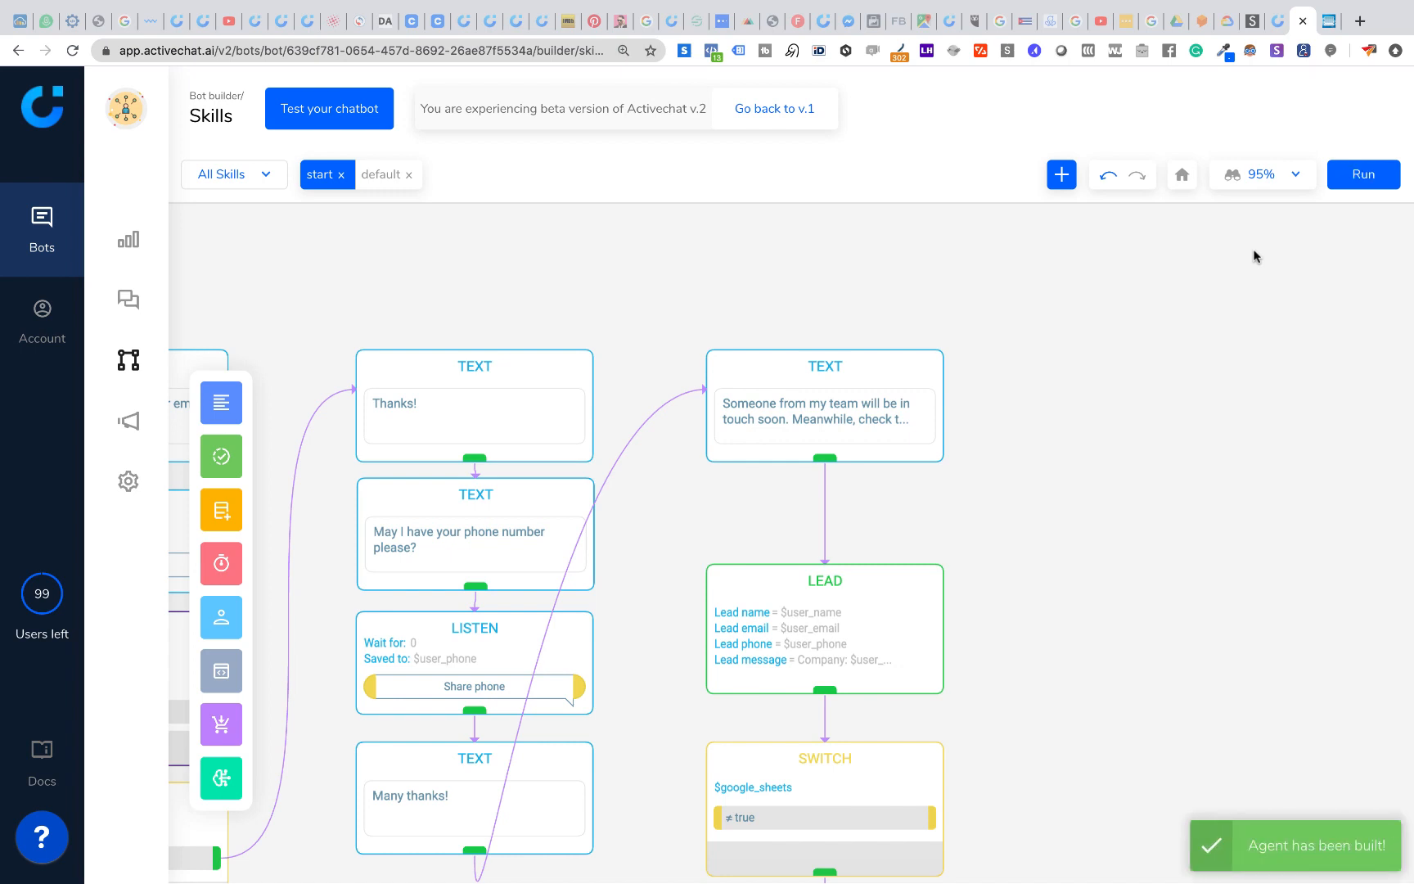
click(337, 115)
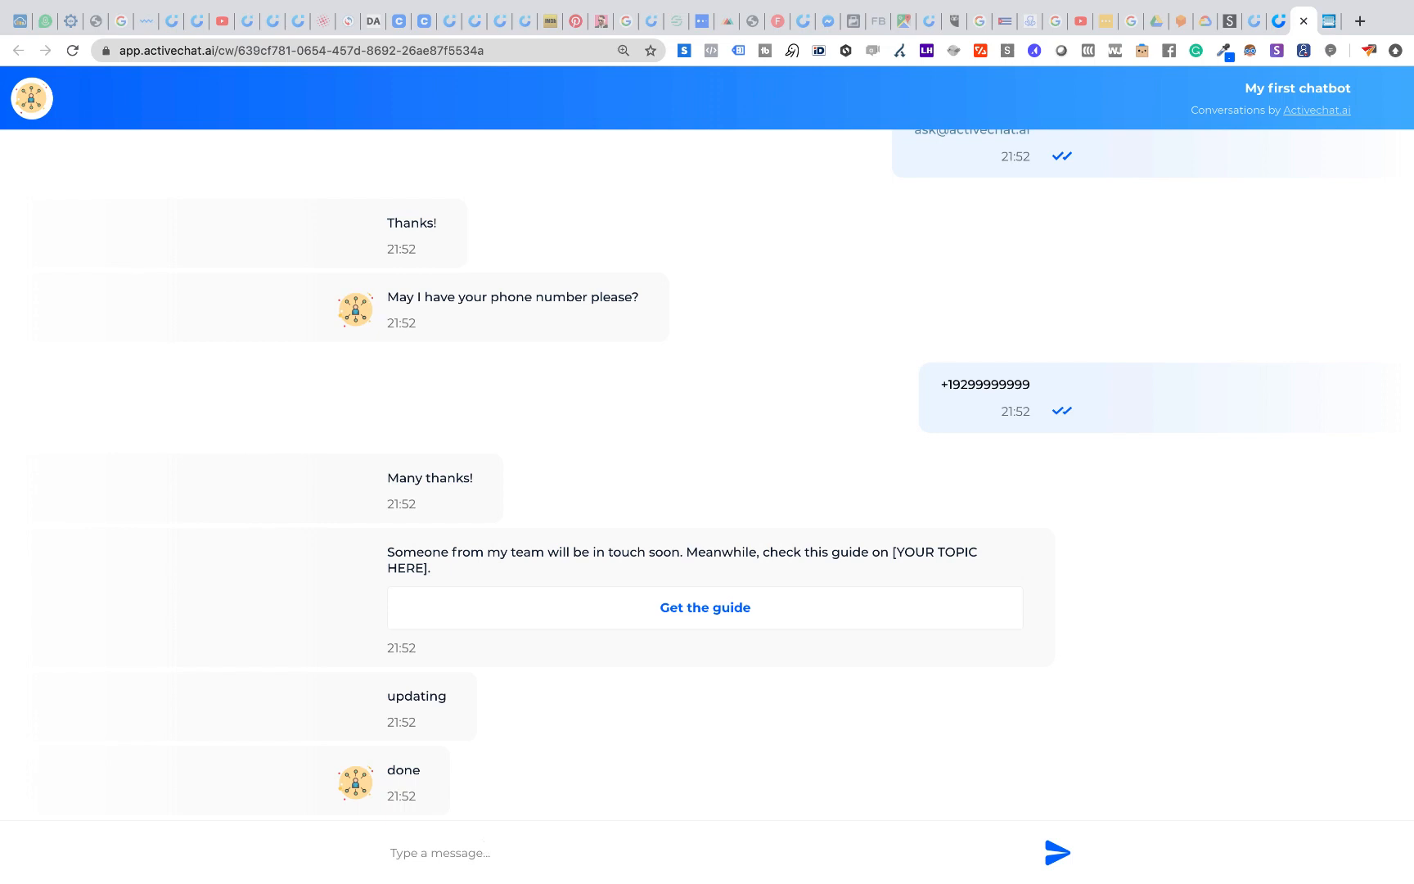
text(/start)
key(Return)
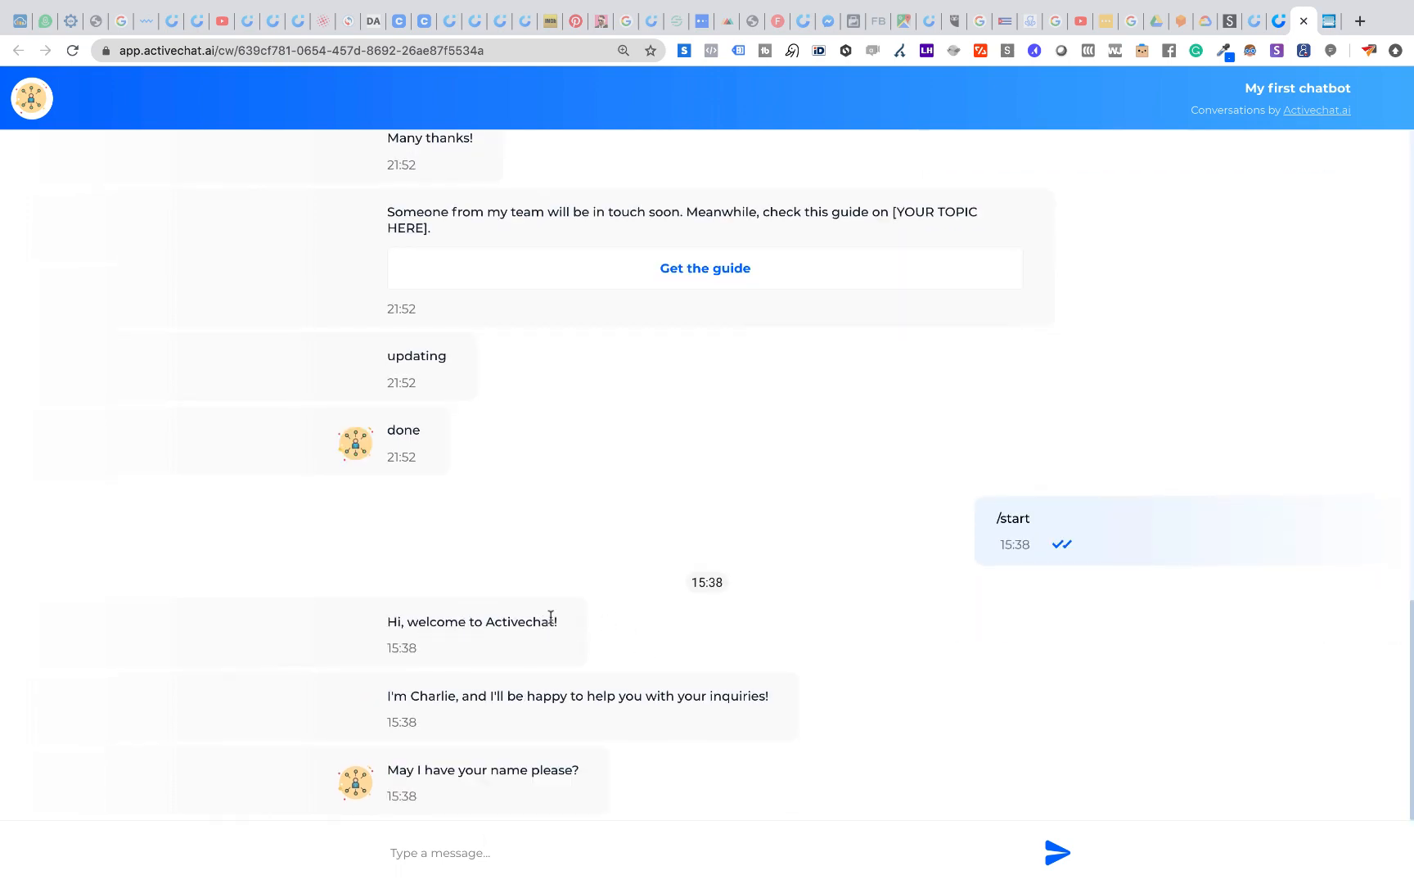
click(495, 853)
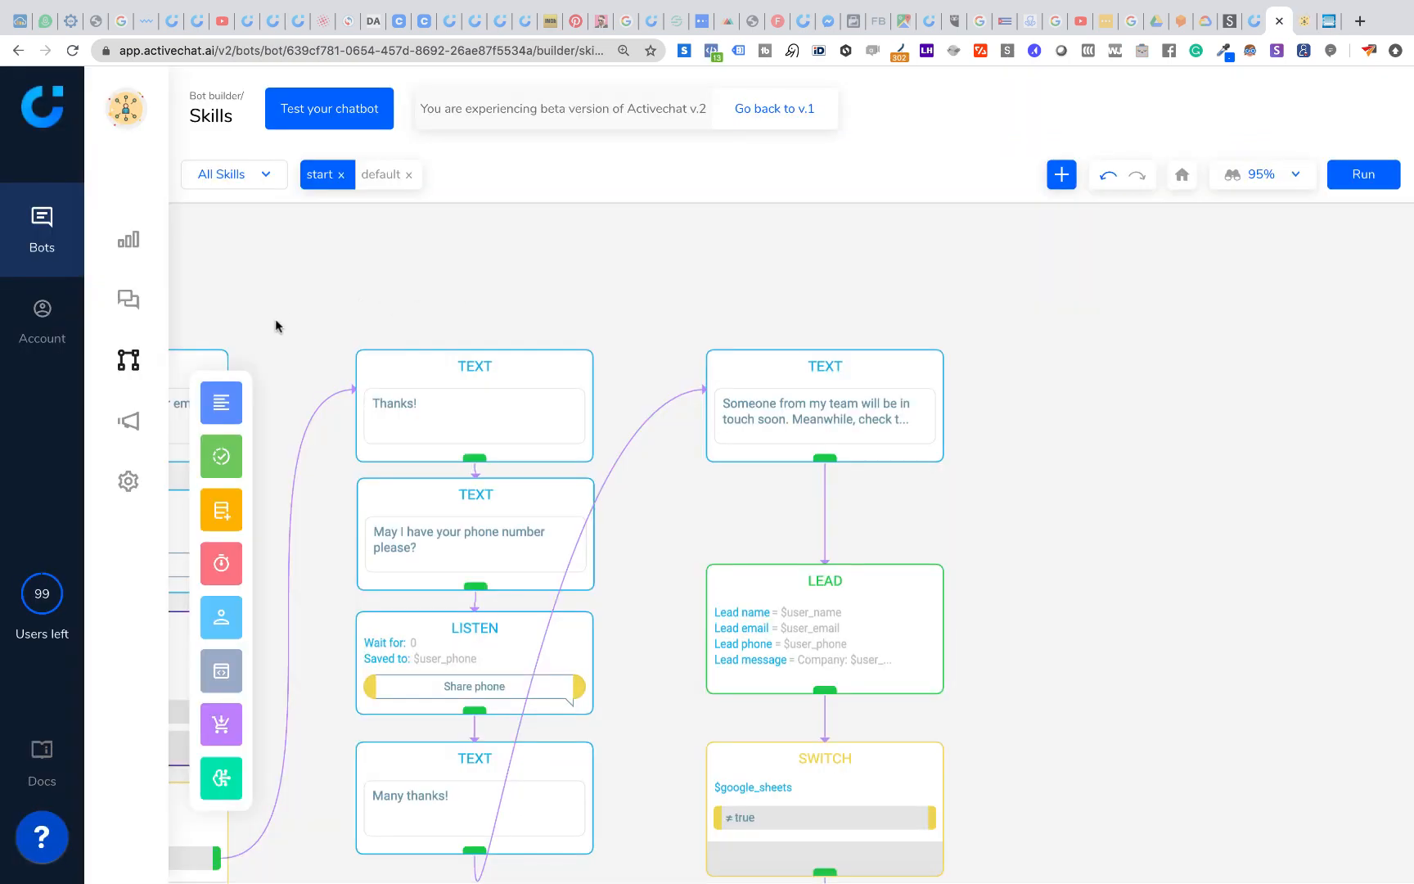
Return to the skill builder and review the business location Text block and the quick replies of its Listen block.
drag(390, 312, 902, 290)
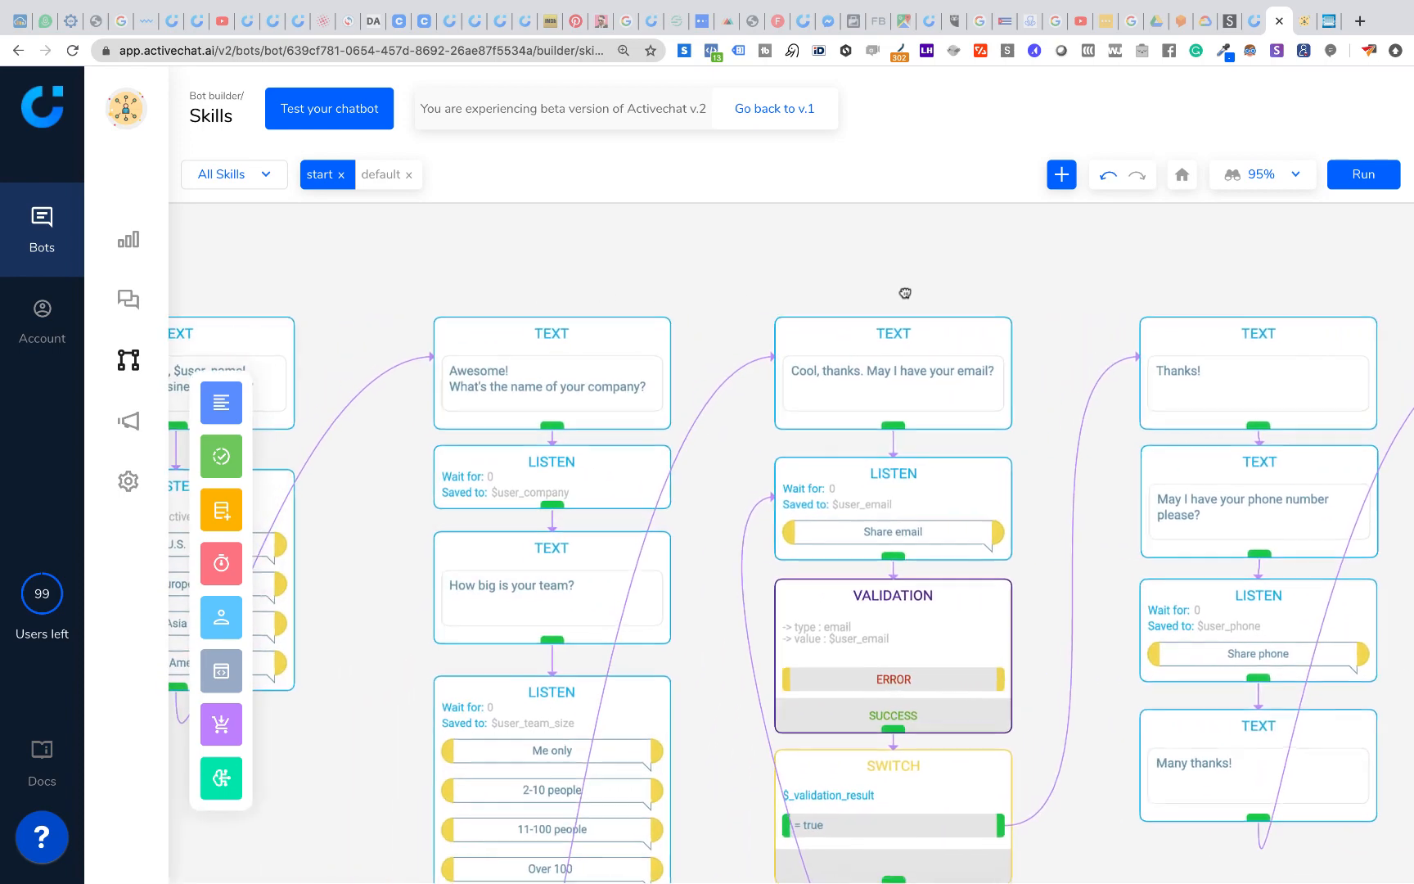
scroll(632, 479, down, 8)
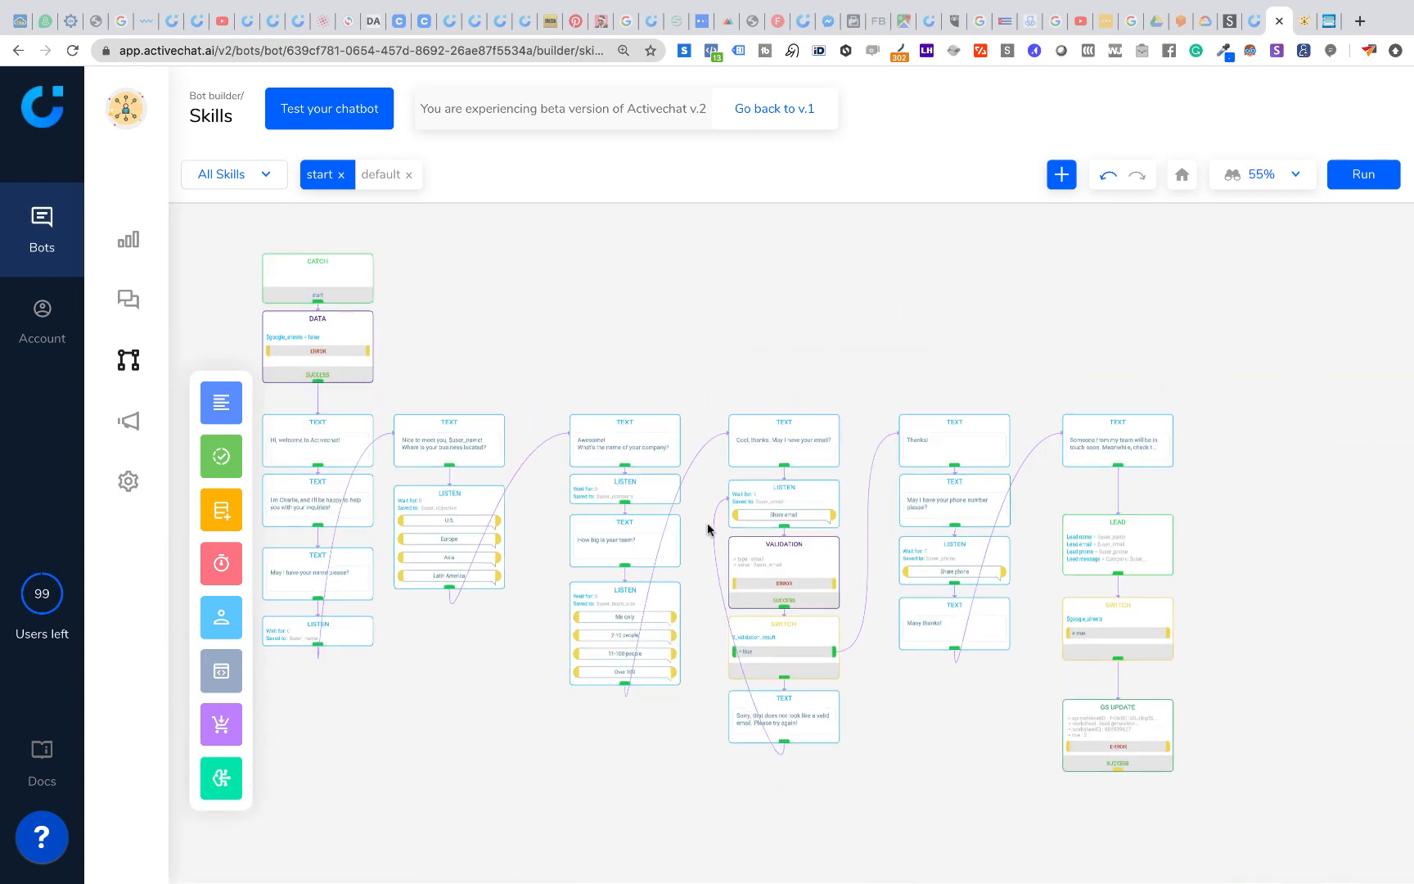
scroll(511, 479, down, 3)
scroll(520, 474, up, 3)
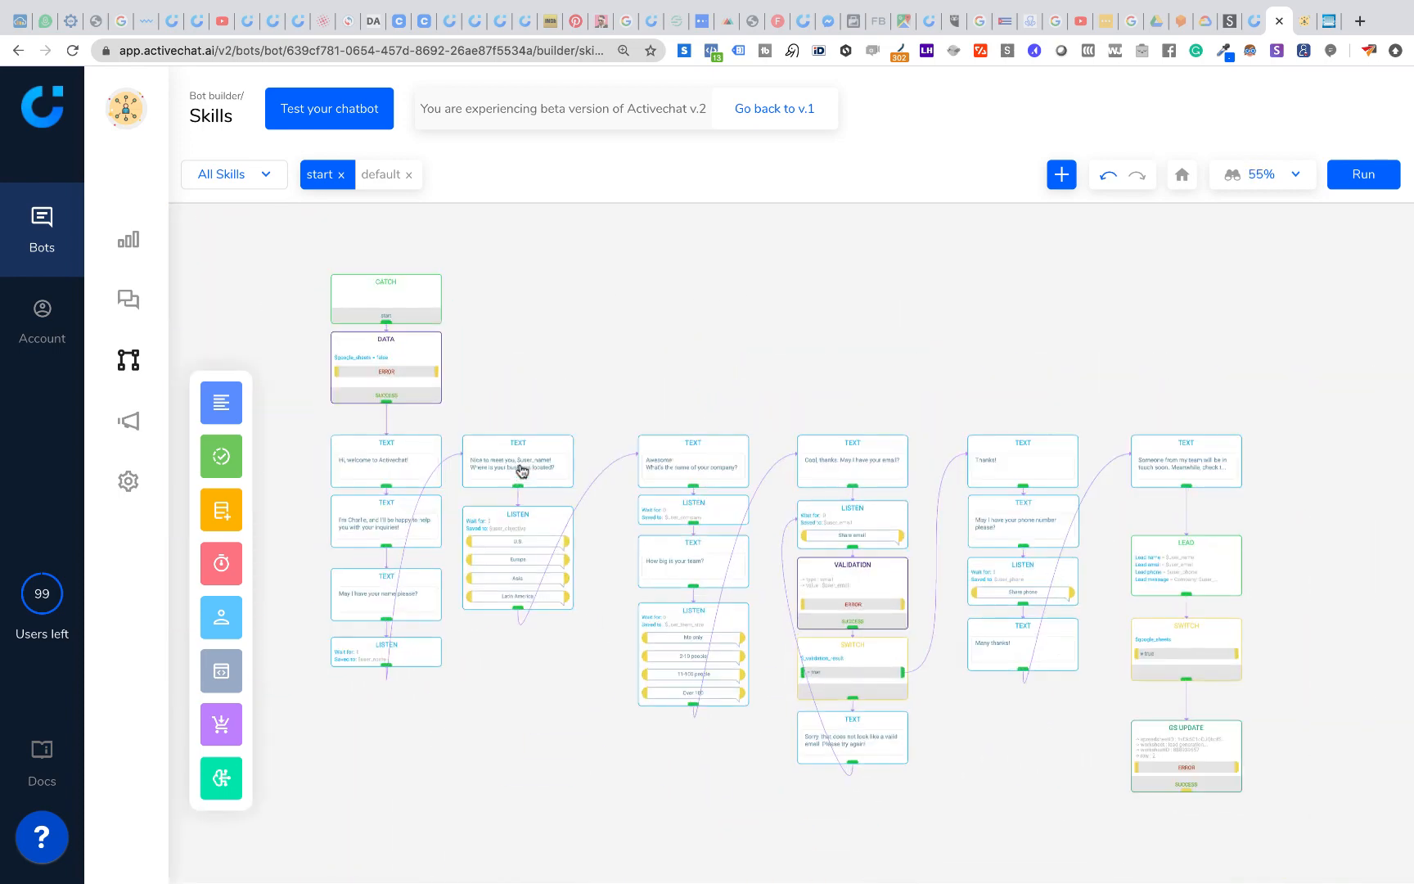
click(524, 456)
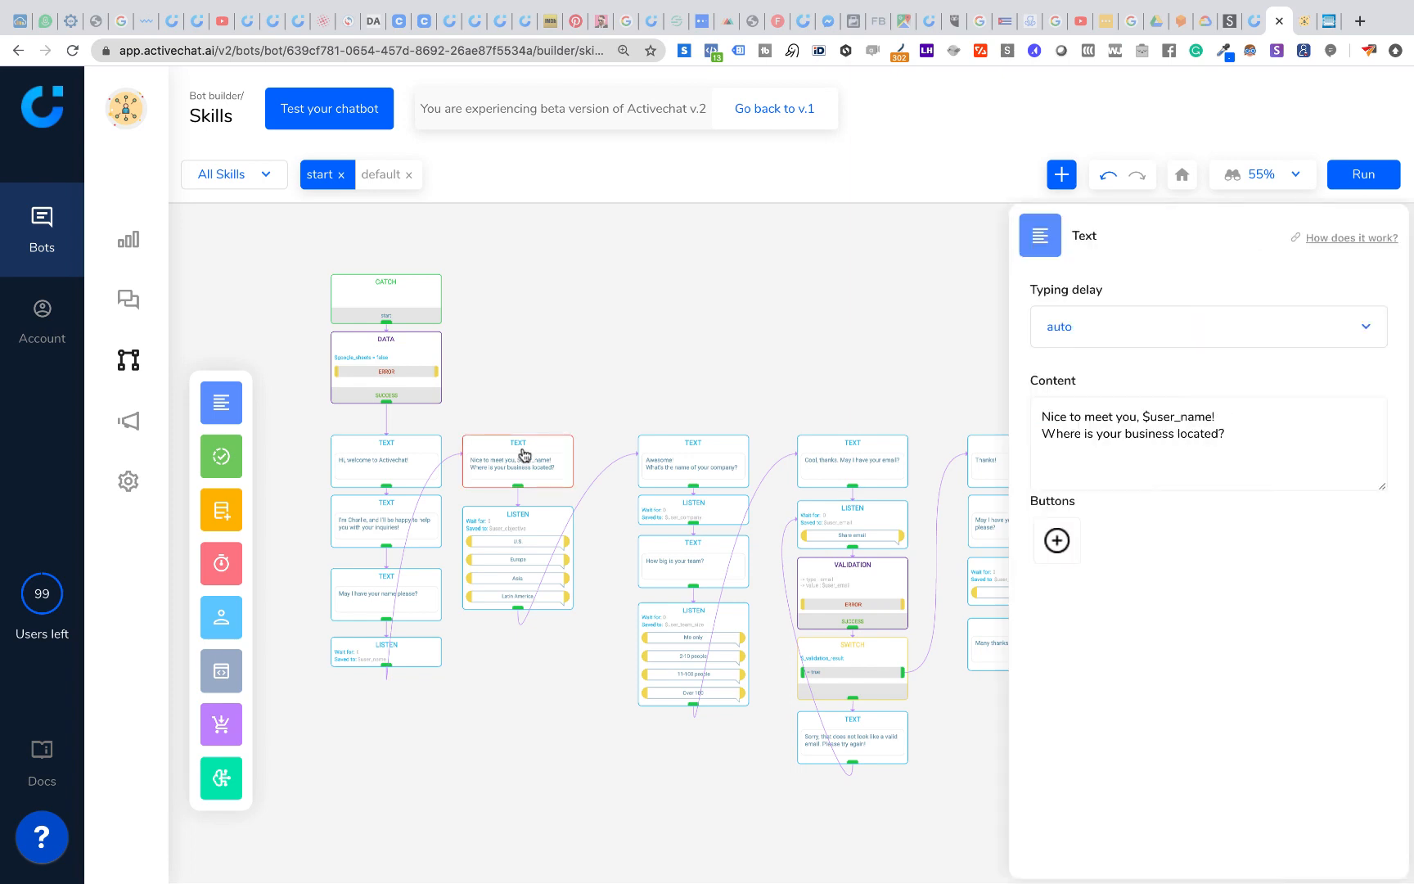
click(501, 524)
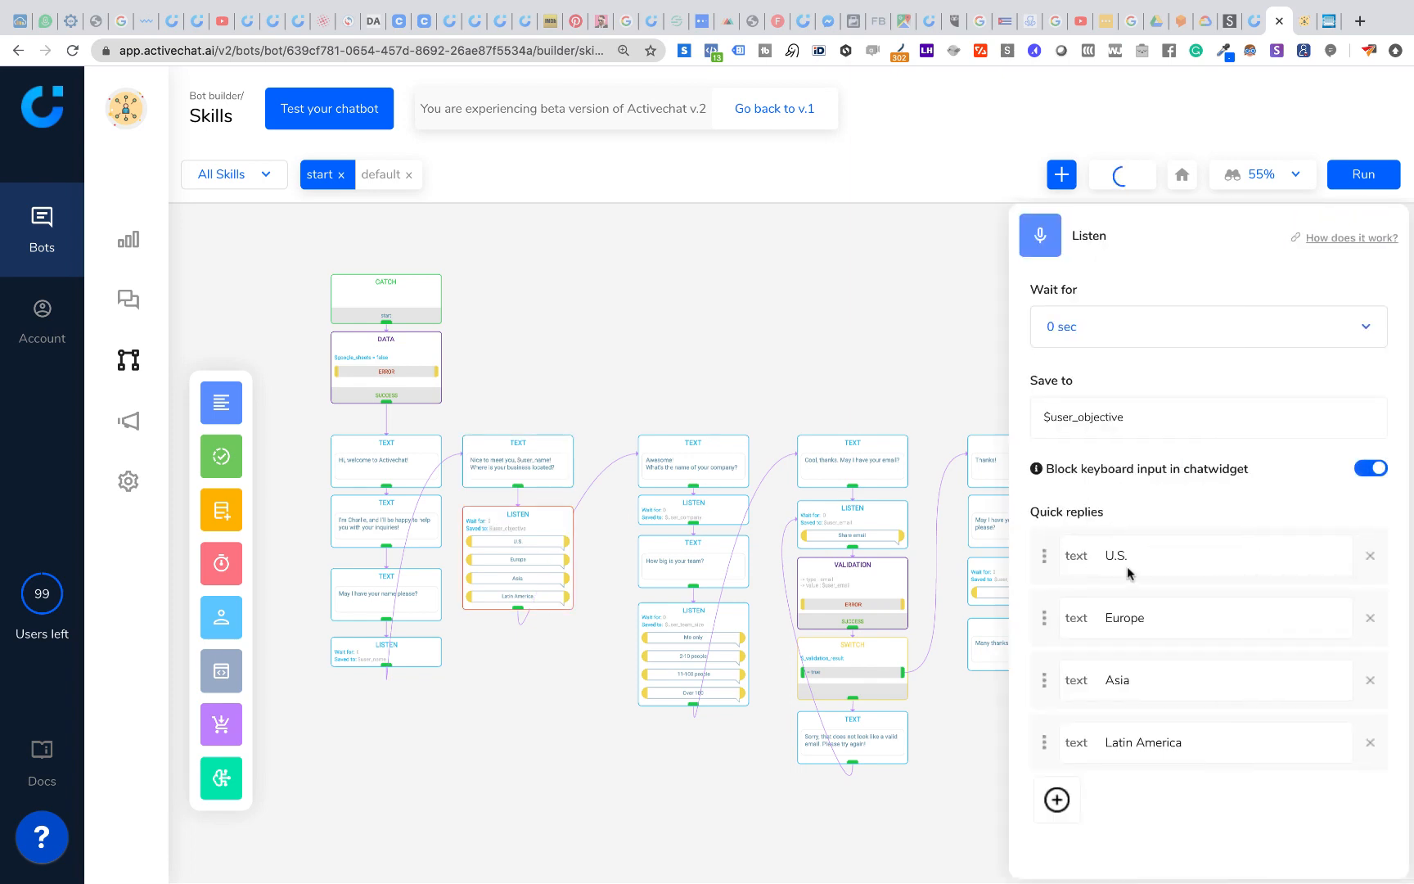
click(876, 336)
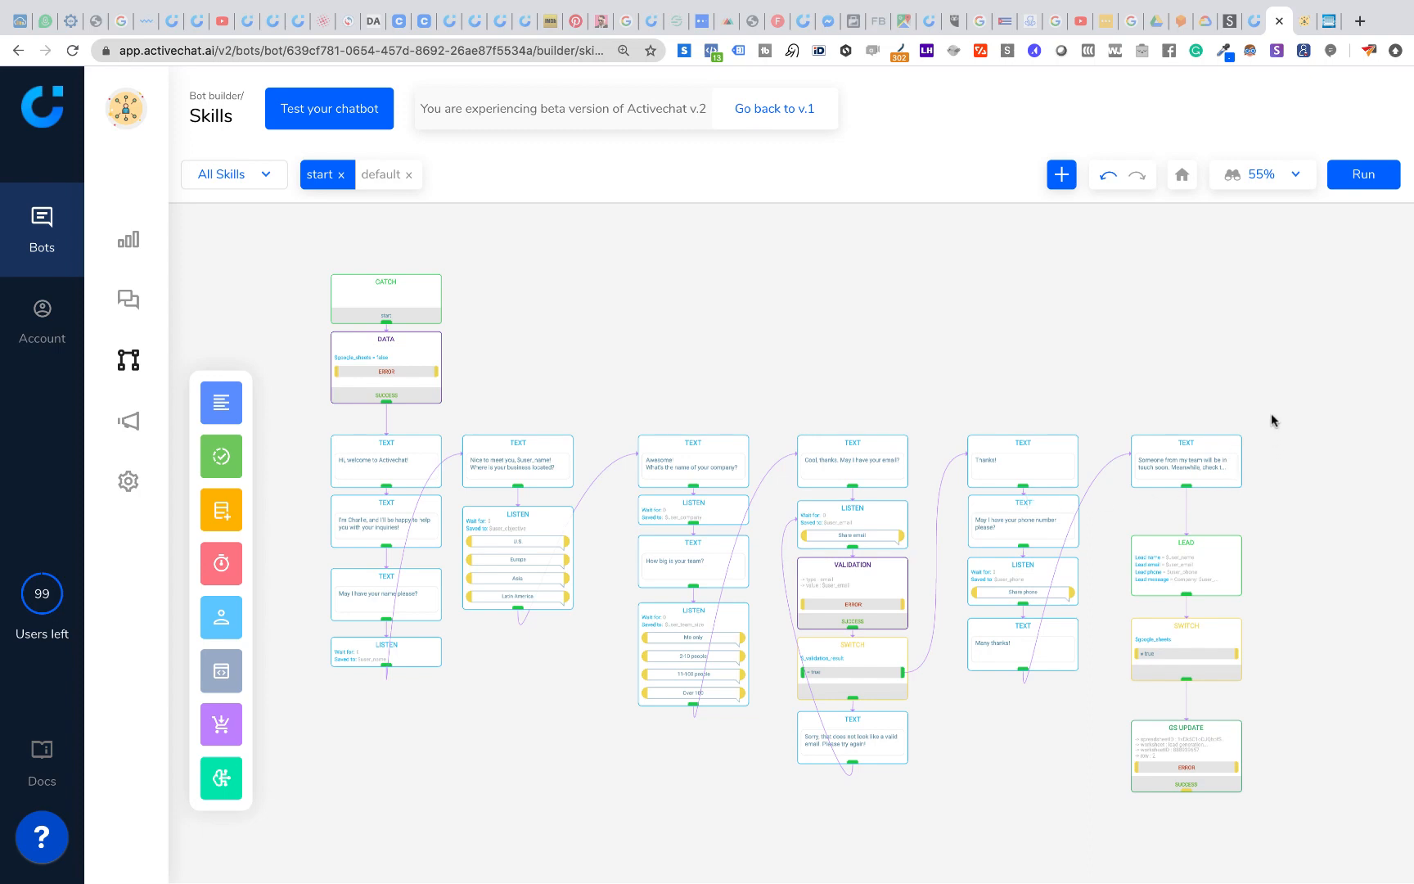
Shift all blocks from the company name question onward to the right and add an empty Text block to the start skill.
drag(1273, 414, 605, 784)
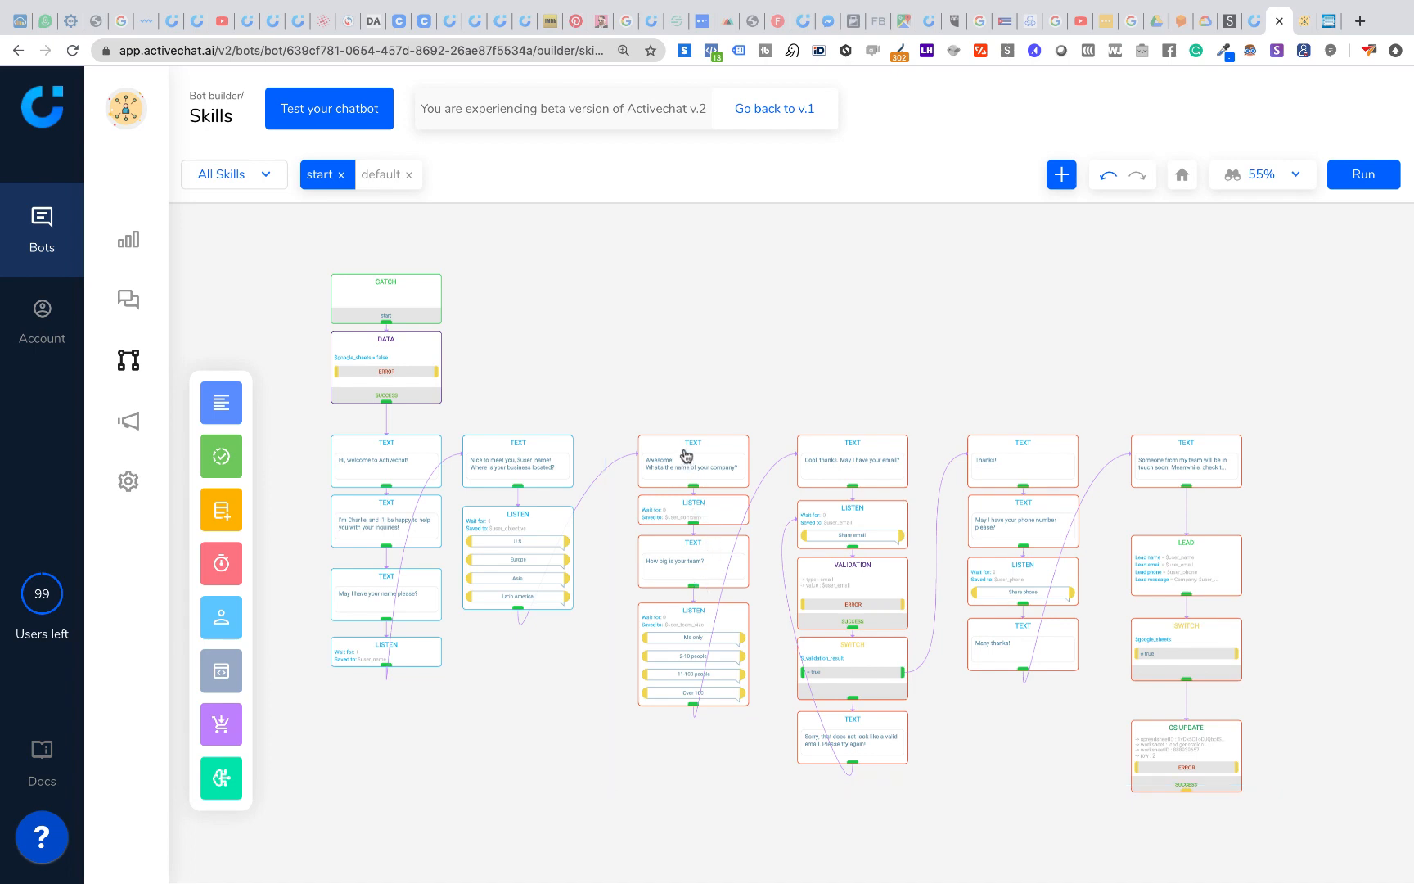
drag(843, 464, 884, 455)
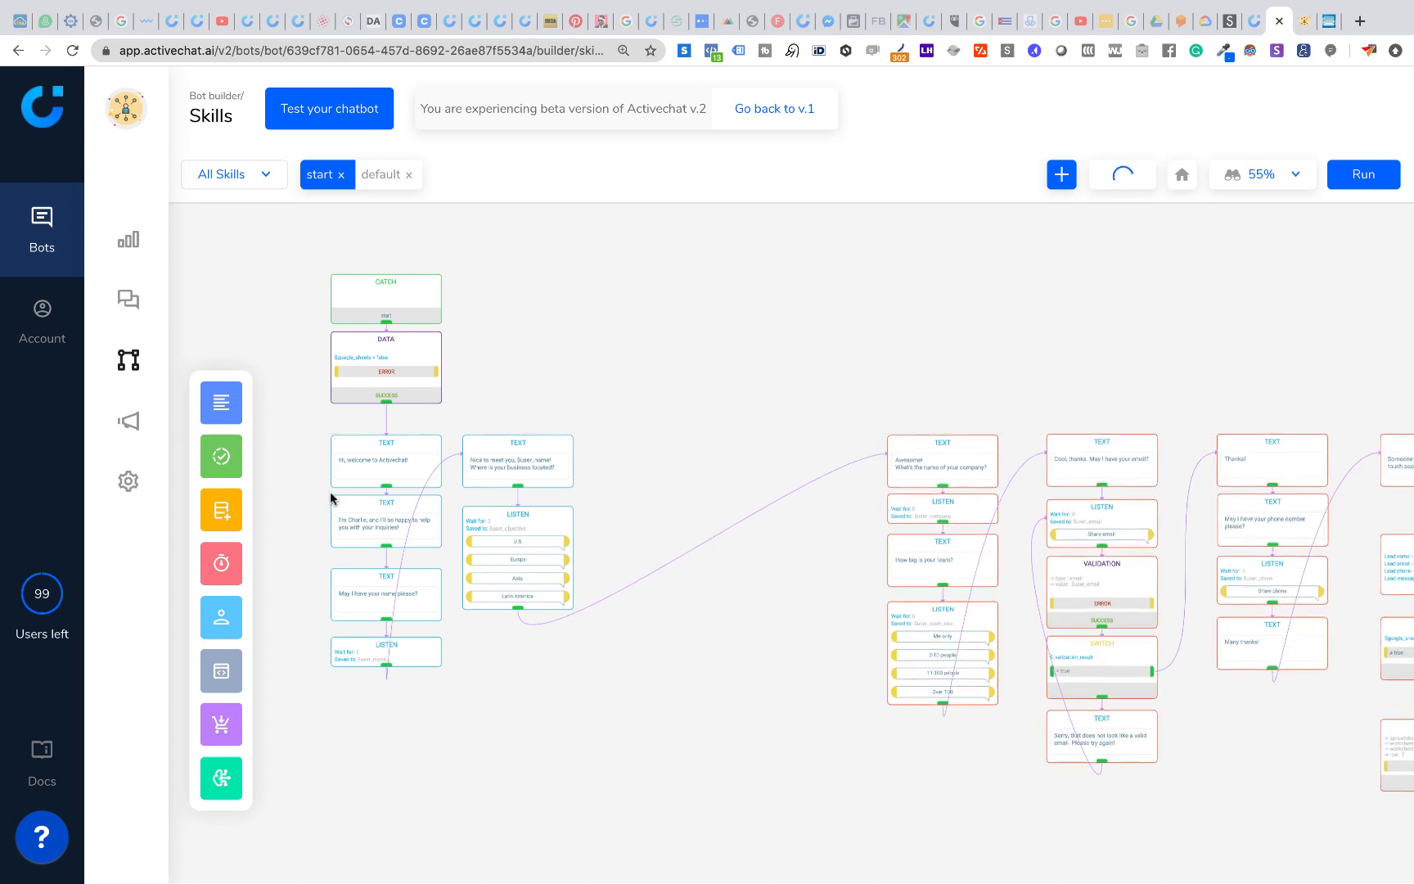
mouse_move(221, 404)
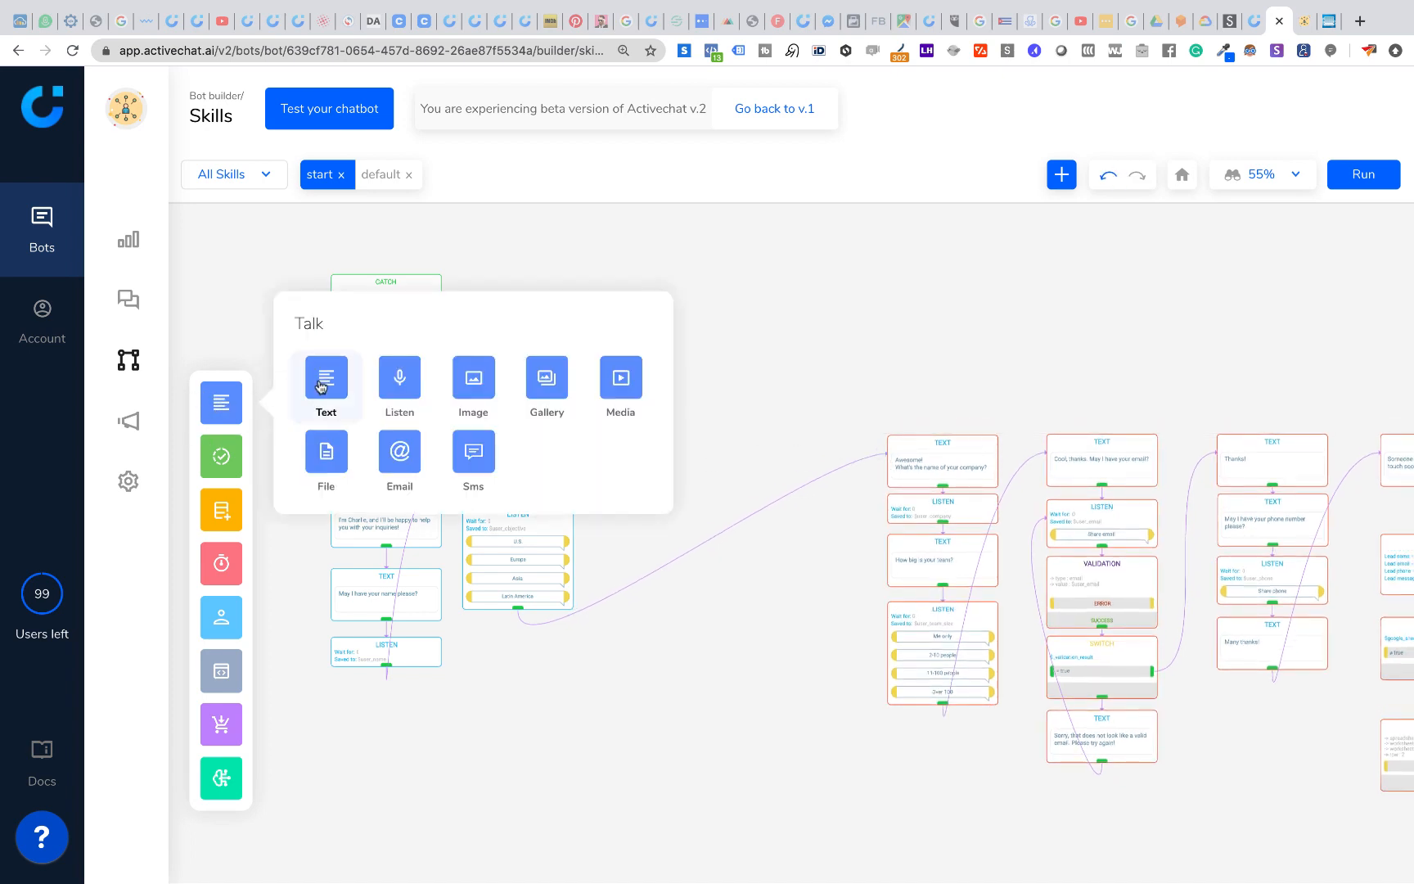
drag(319, 383, 748, 426)
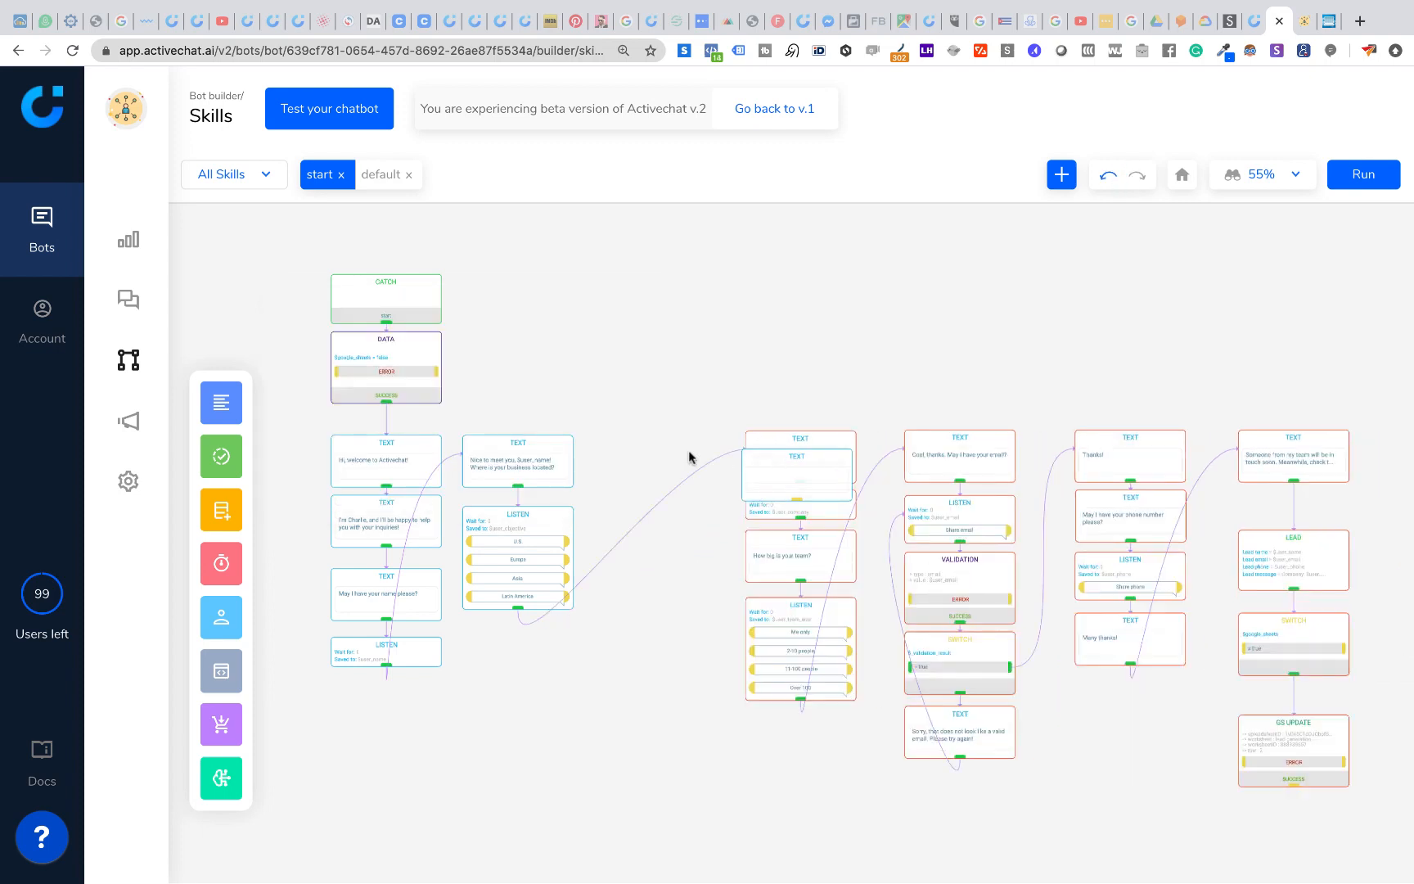
Place the empty Text block between the business location and company name columns, link it after the location Listen block, and enter "What's your website address?".
click(784, 467)
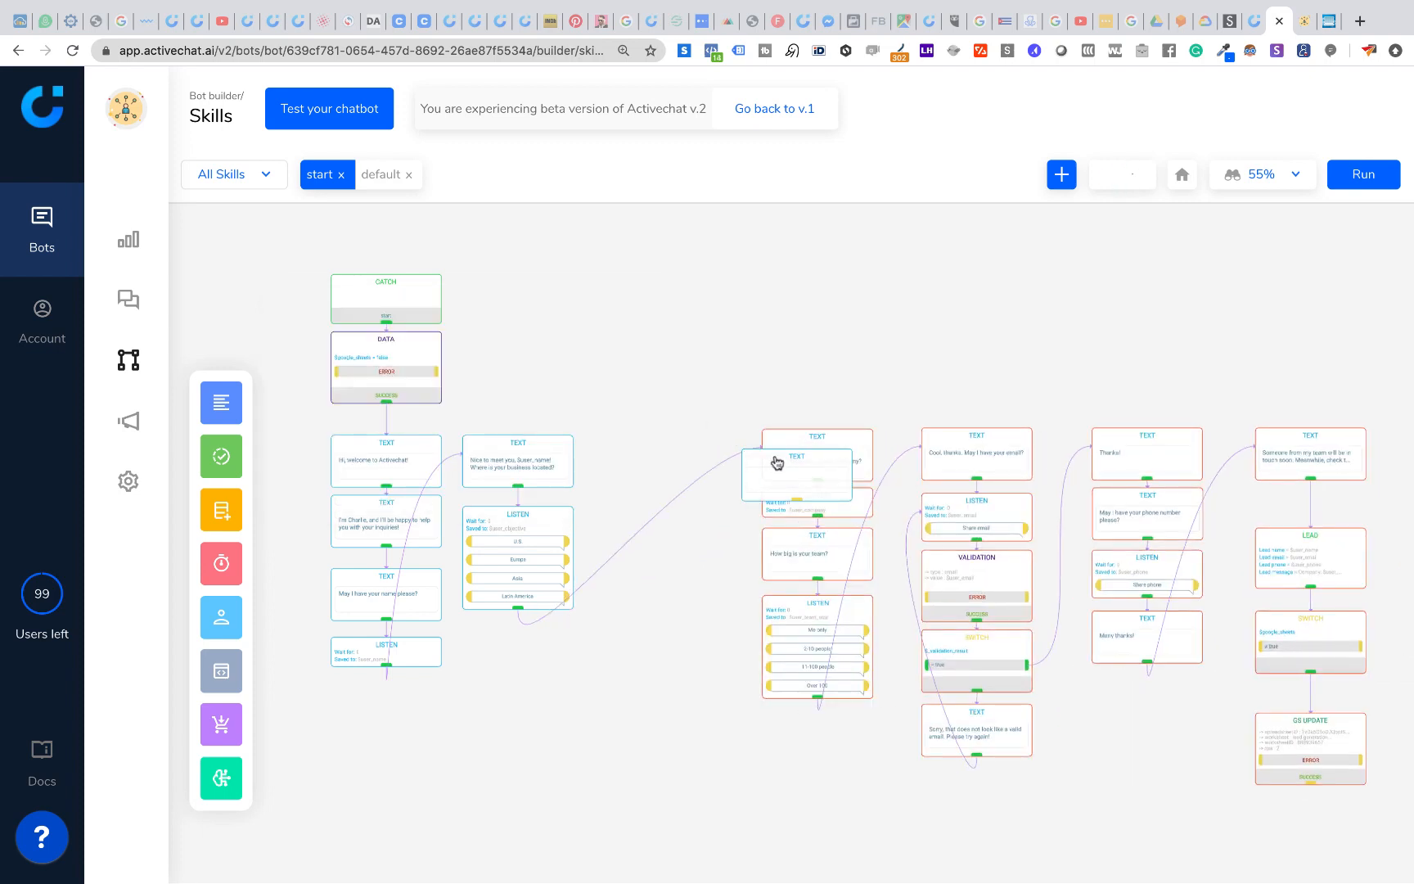
drag(745, 465, 666, 455)
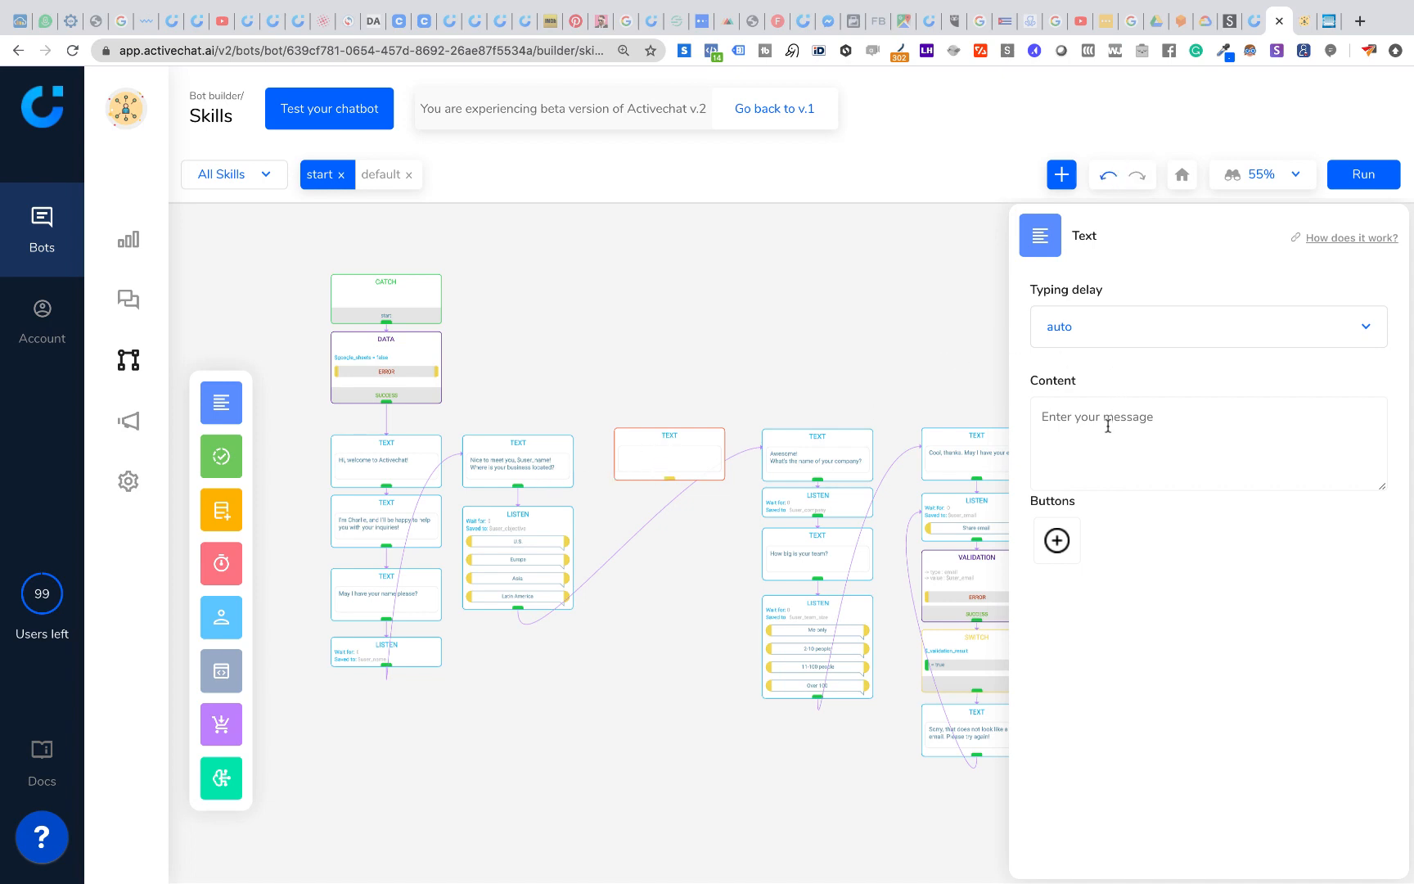
text(What's your website addre)
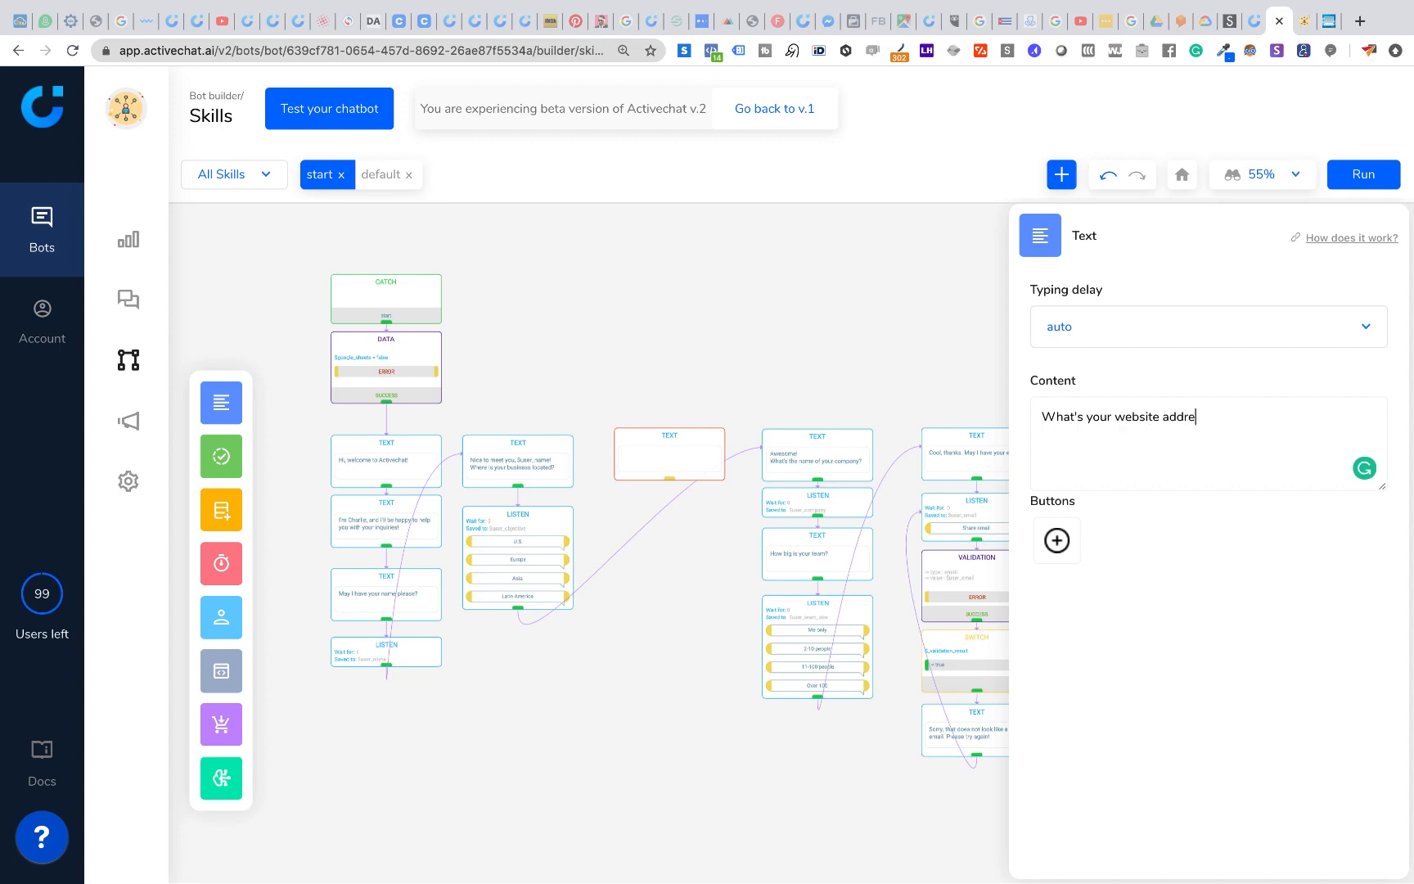
text(ss)
click(654, 585)
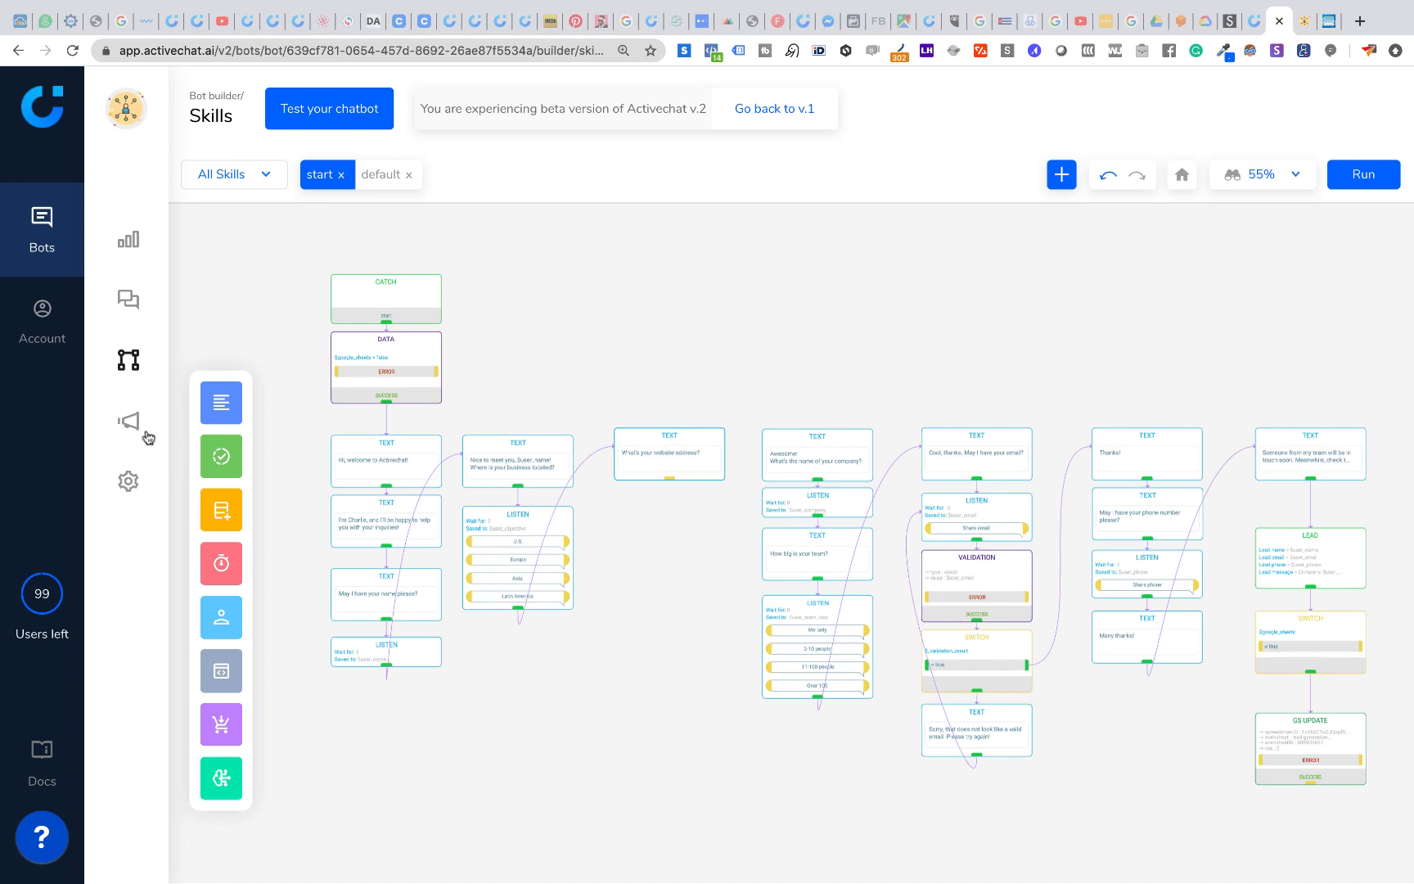
Add a Listen block beneath the website address question and connect its output to the company name Text block.
click(237, 403)
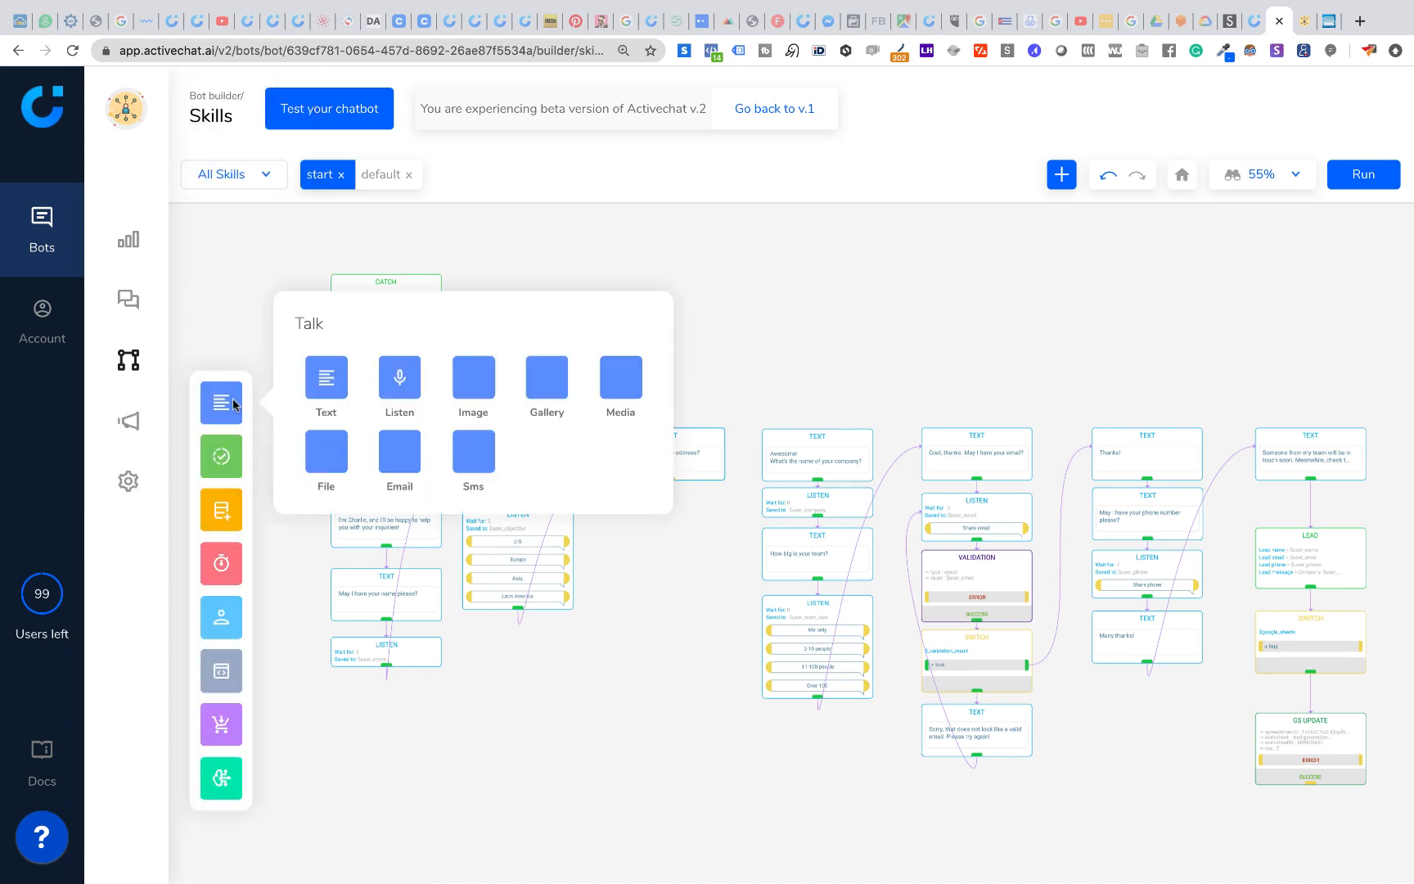
drag(630, 511, 665, 540)
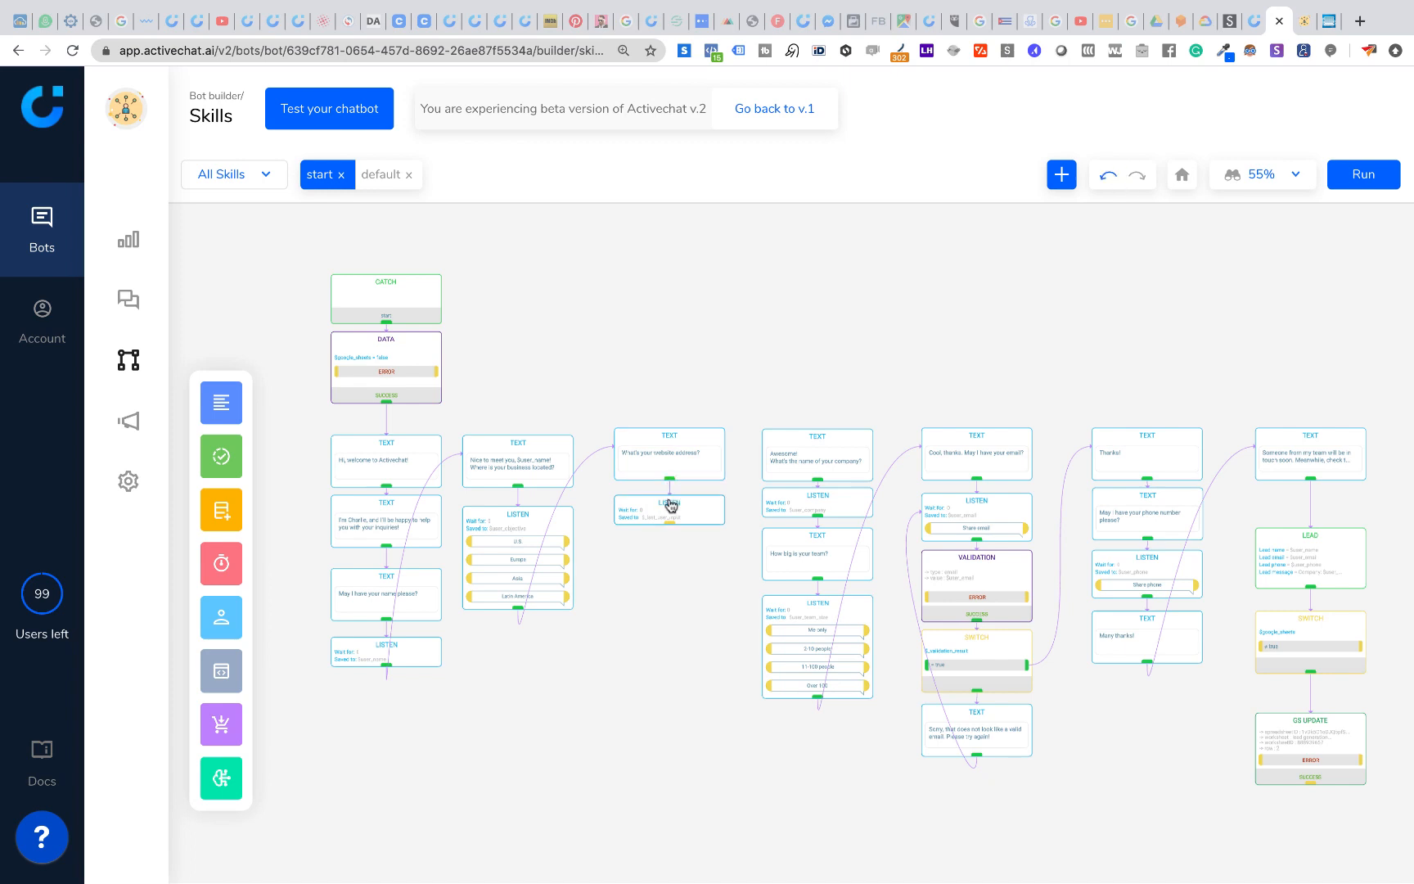
drag(670, 528, 765, 464)
Set the new Listen block to save the website answer to the attribute $user_website.
click(669, 505)
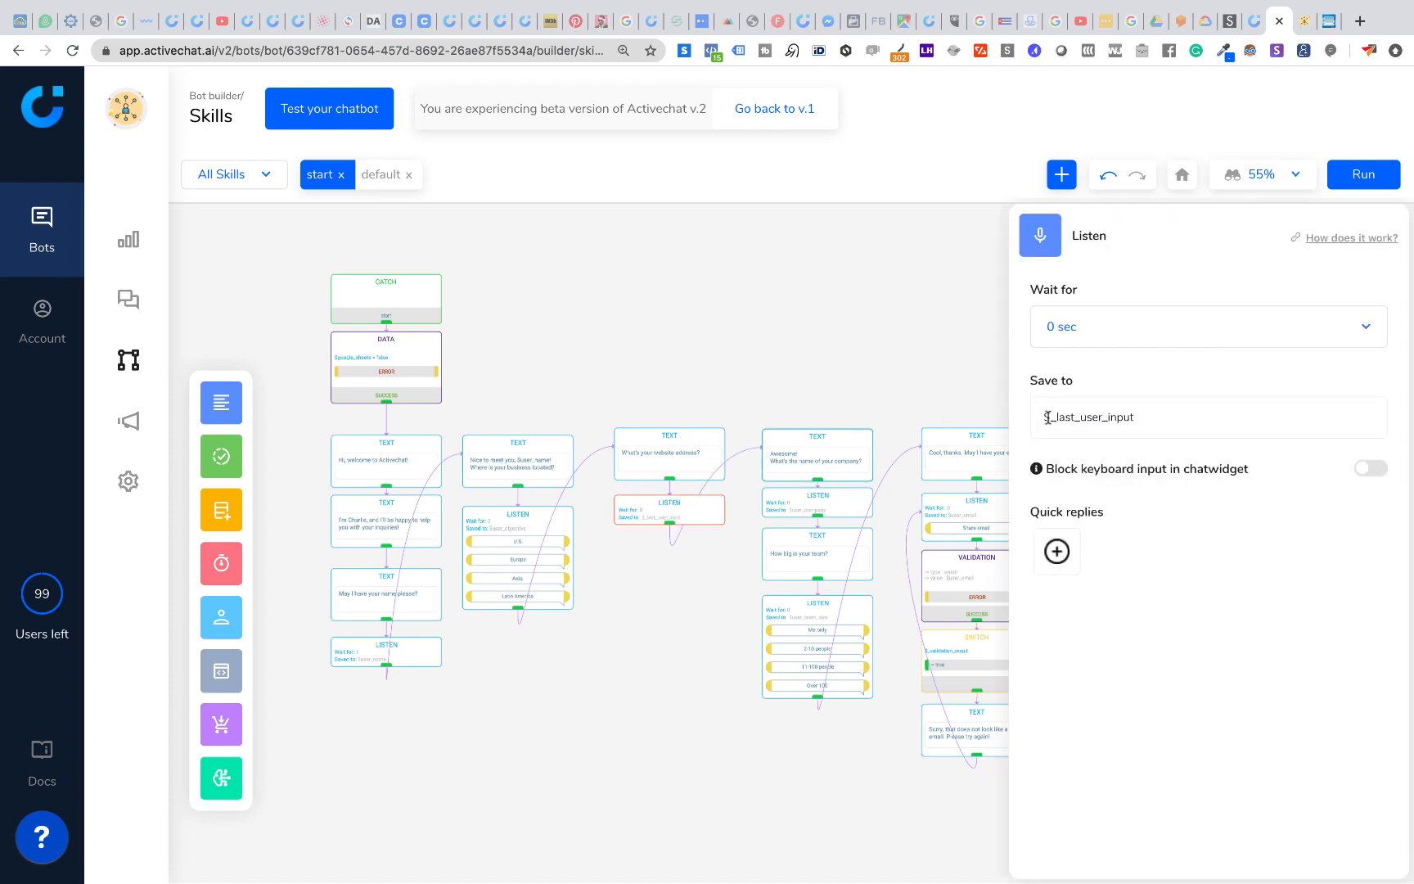
drag(1053, 417, 1152, 415)
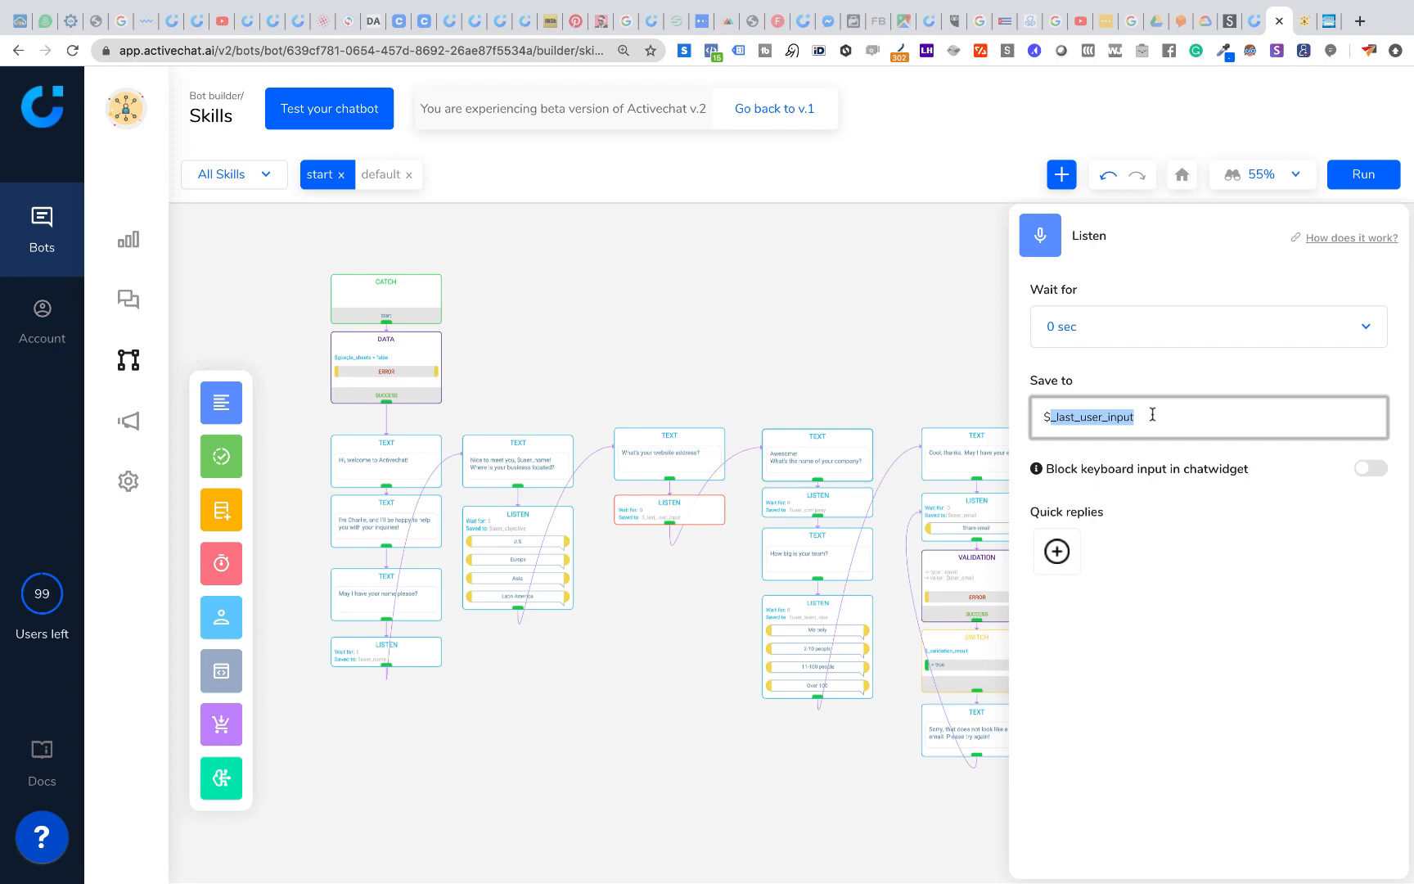
text(user_)
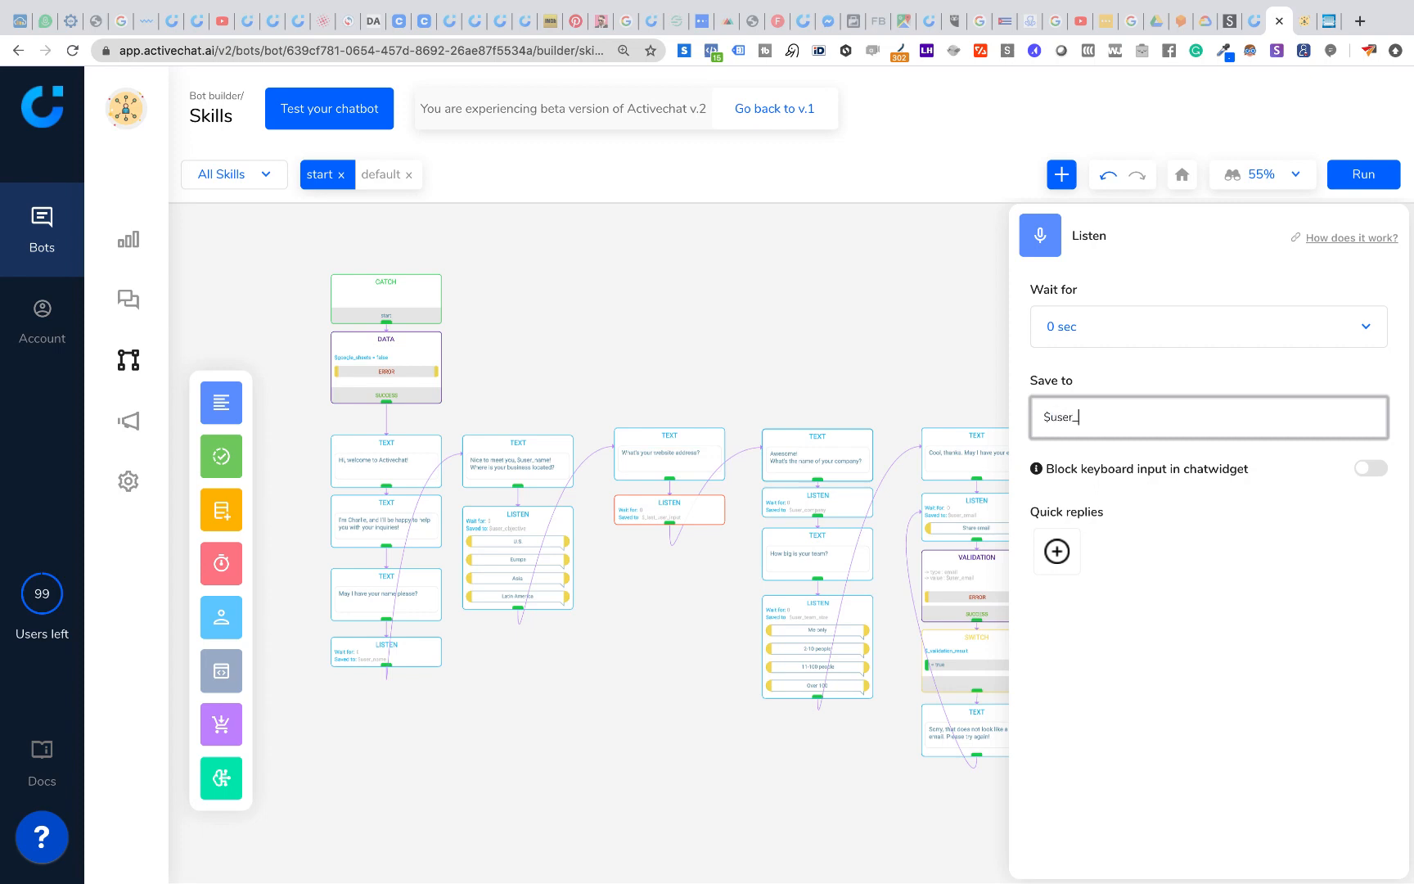
text(website)
click(689, 746)
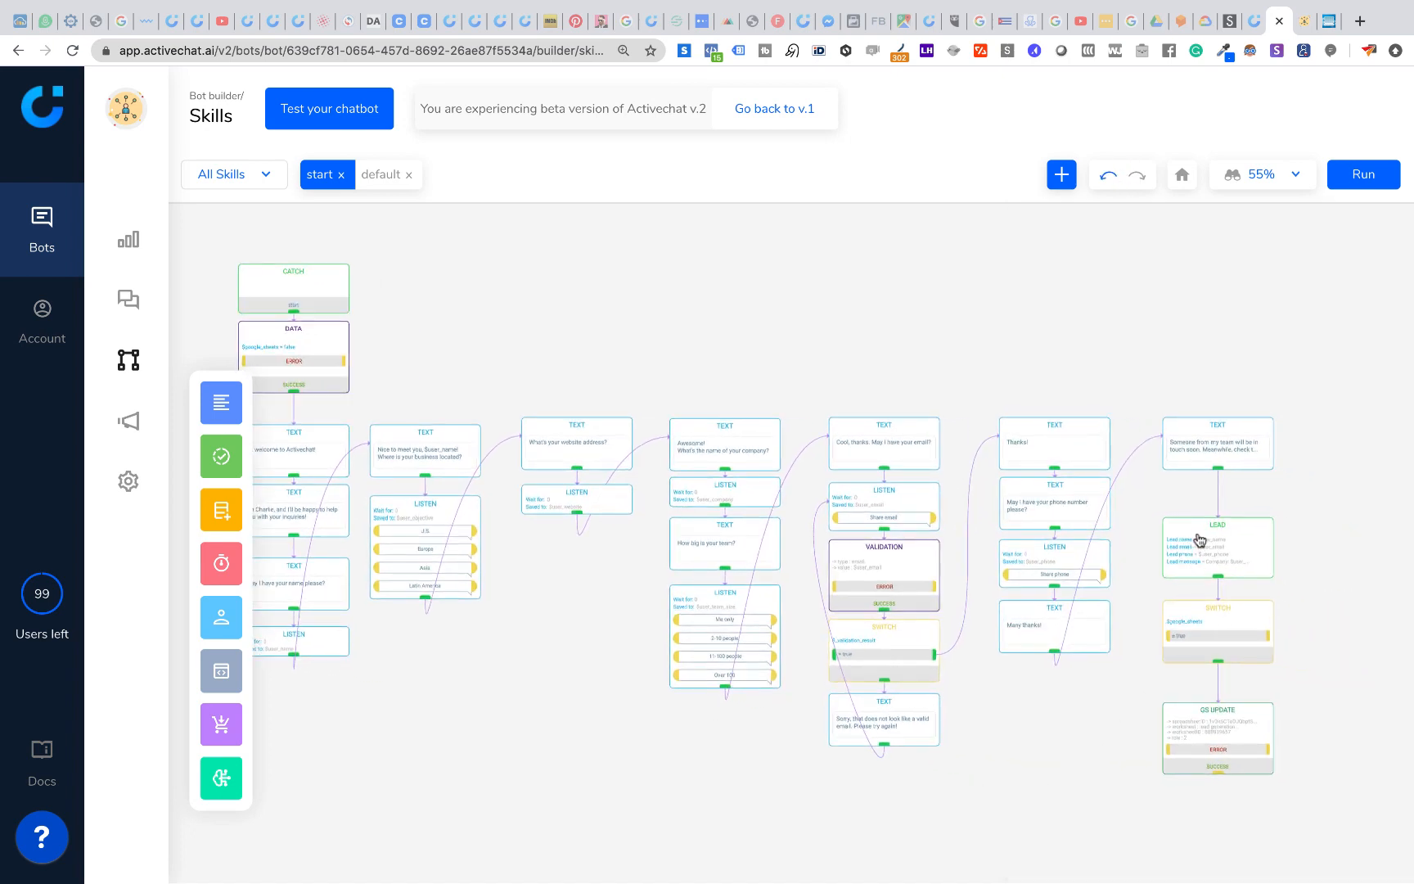
Add the line "Website: $user_website" to the end of the Lead block's message.
click(1200, 532)
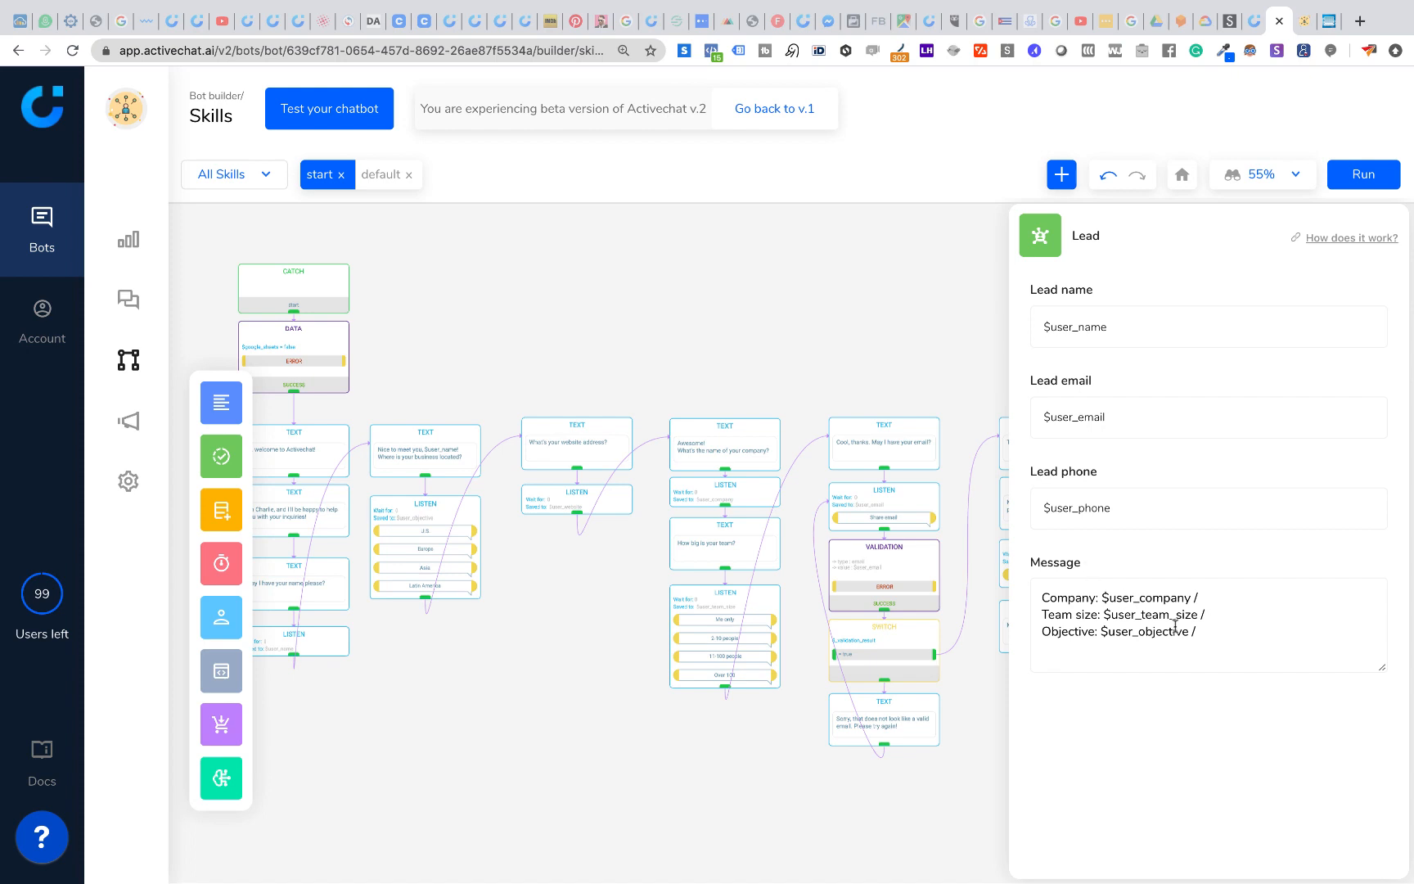
key(Return)
text(Website: $user_we)
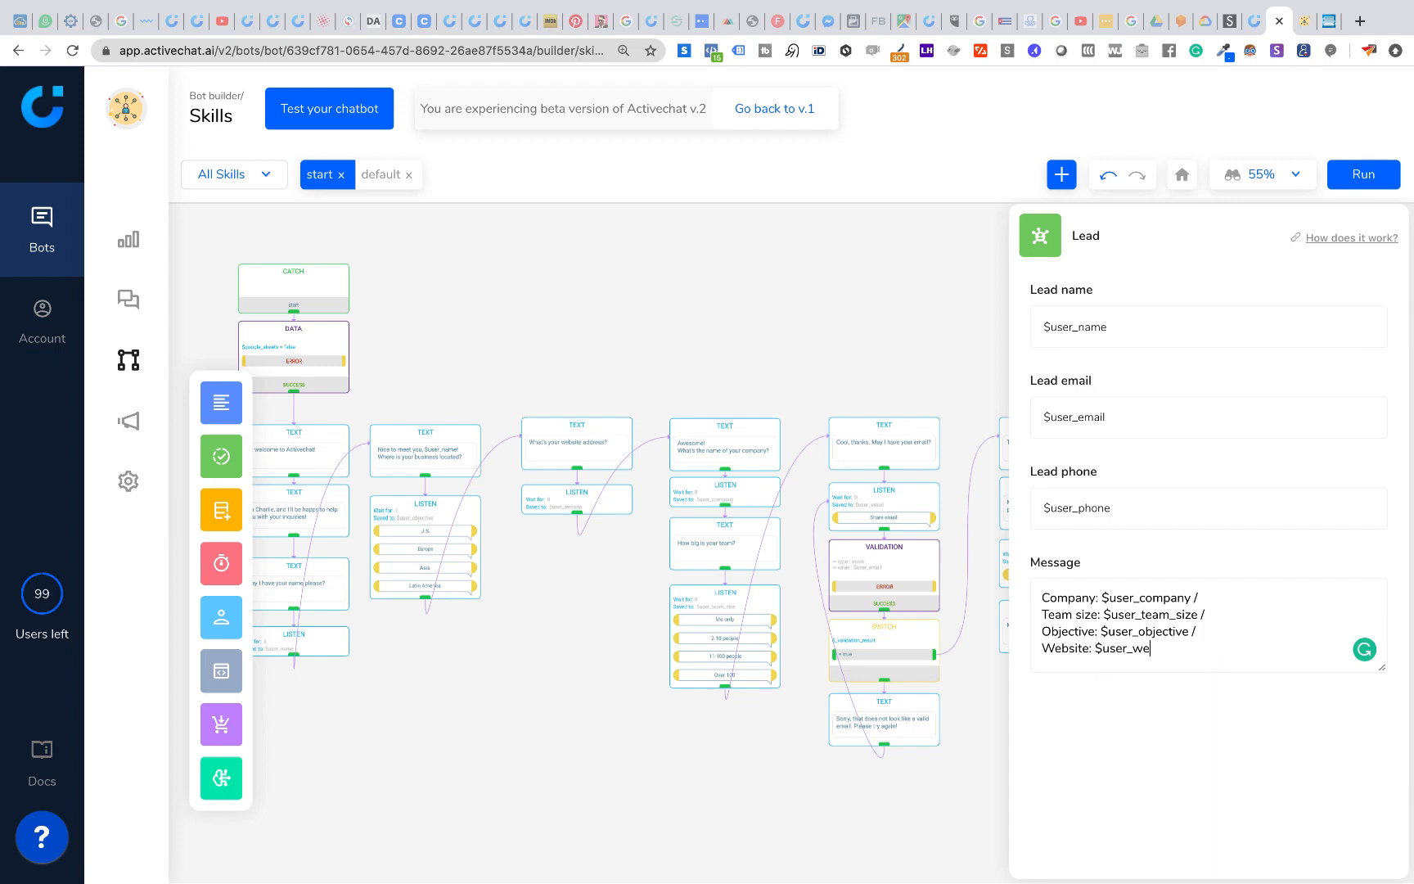
text(bsite)
Build the chatbot with the website question and restart the conversation in the test chat with "/start".
click(1363, 179)
click(316, 106)
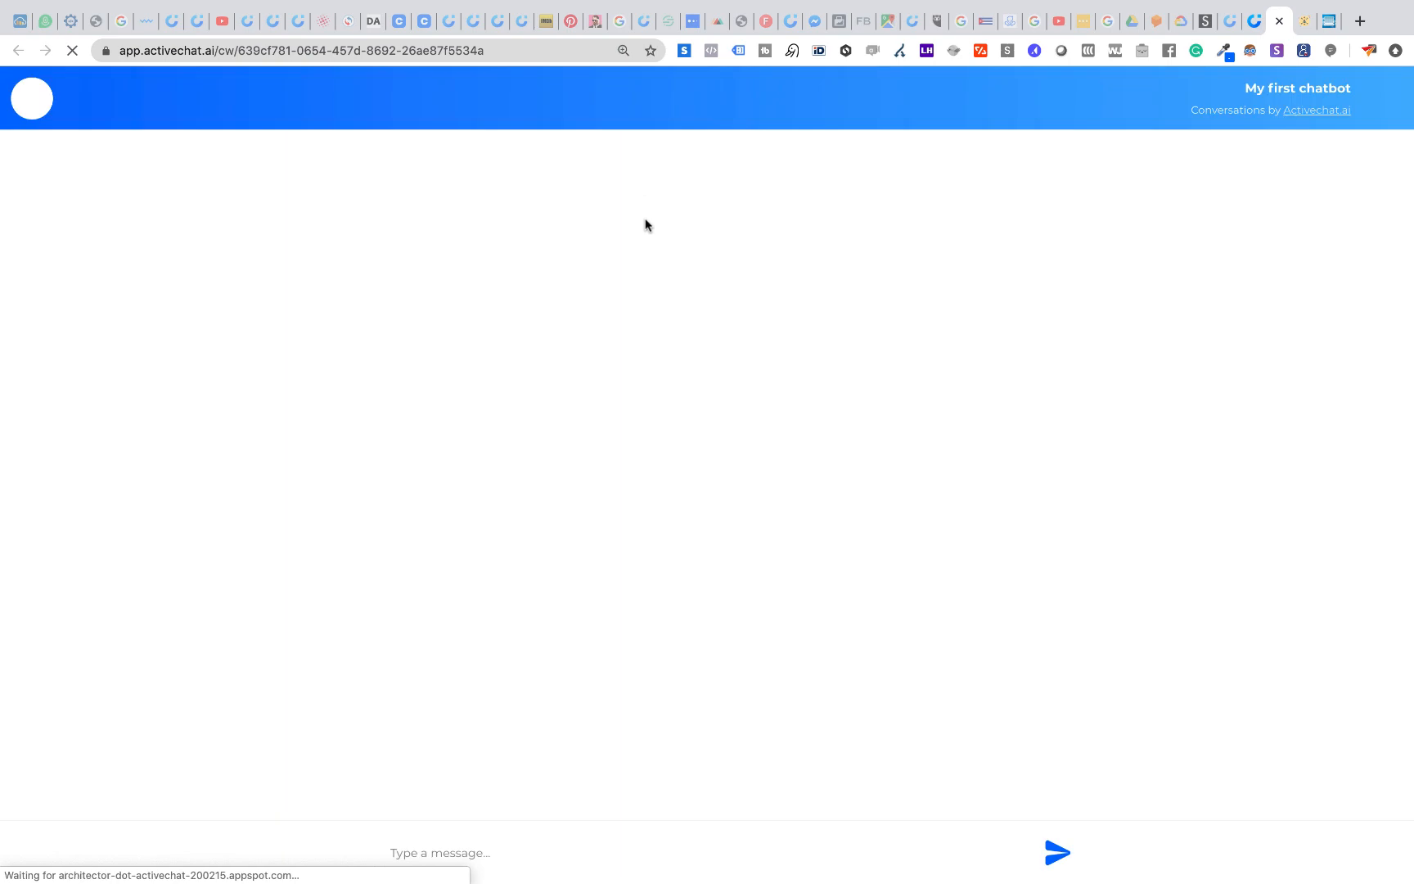
click(559, 846)
text(/start)
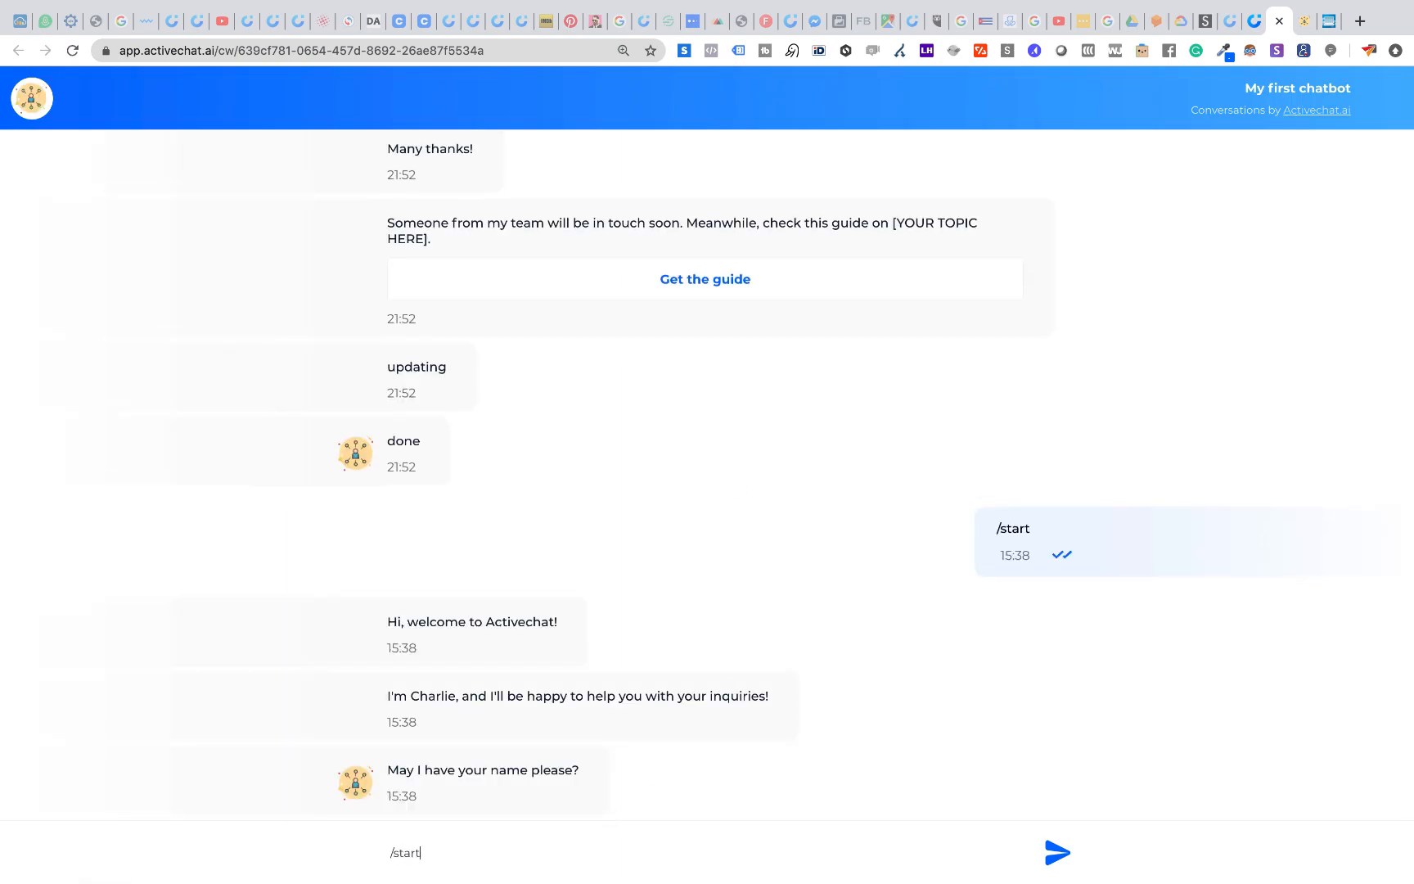
key(Return)
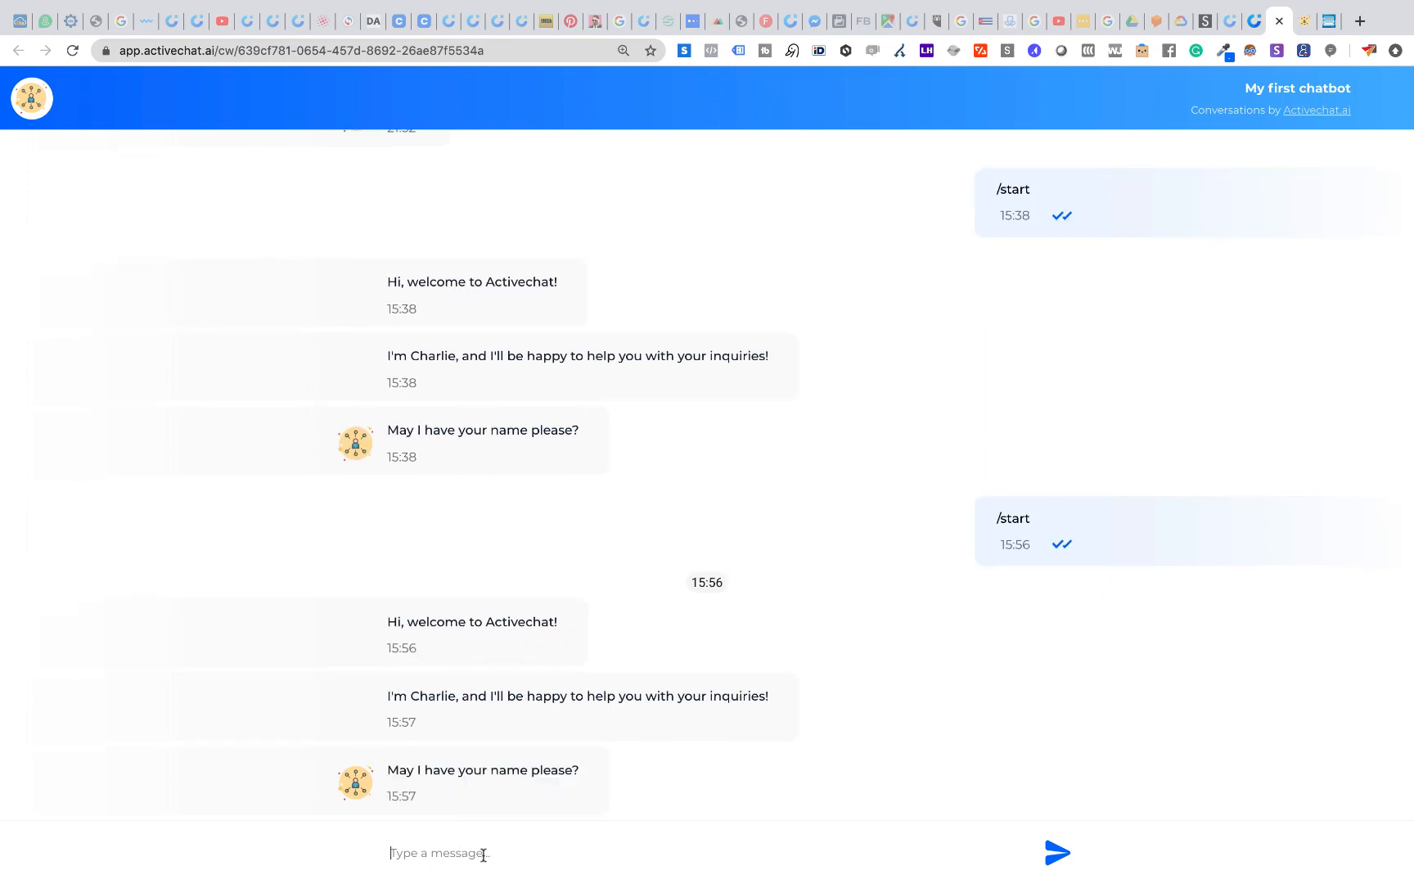
Answer the test chat with a first name, the location Europe and the website activechat.ai, and return to the skill builder.
text(An)
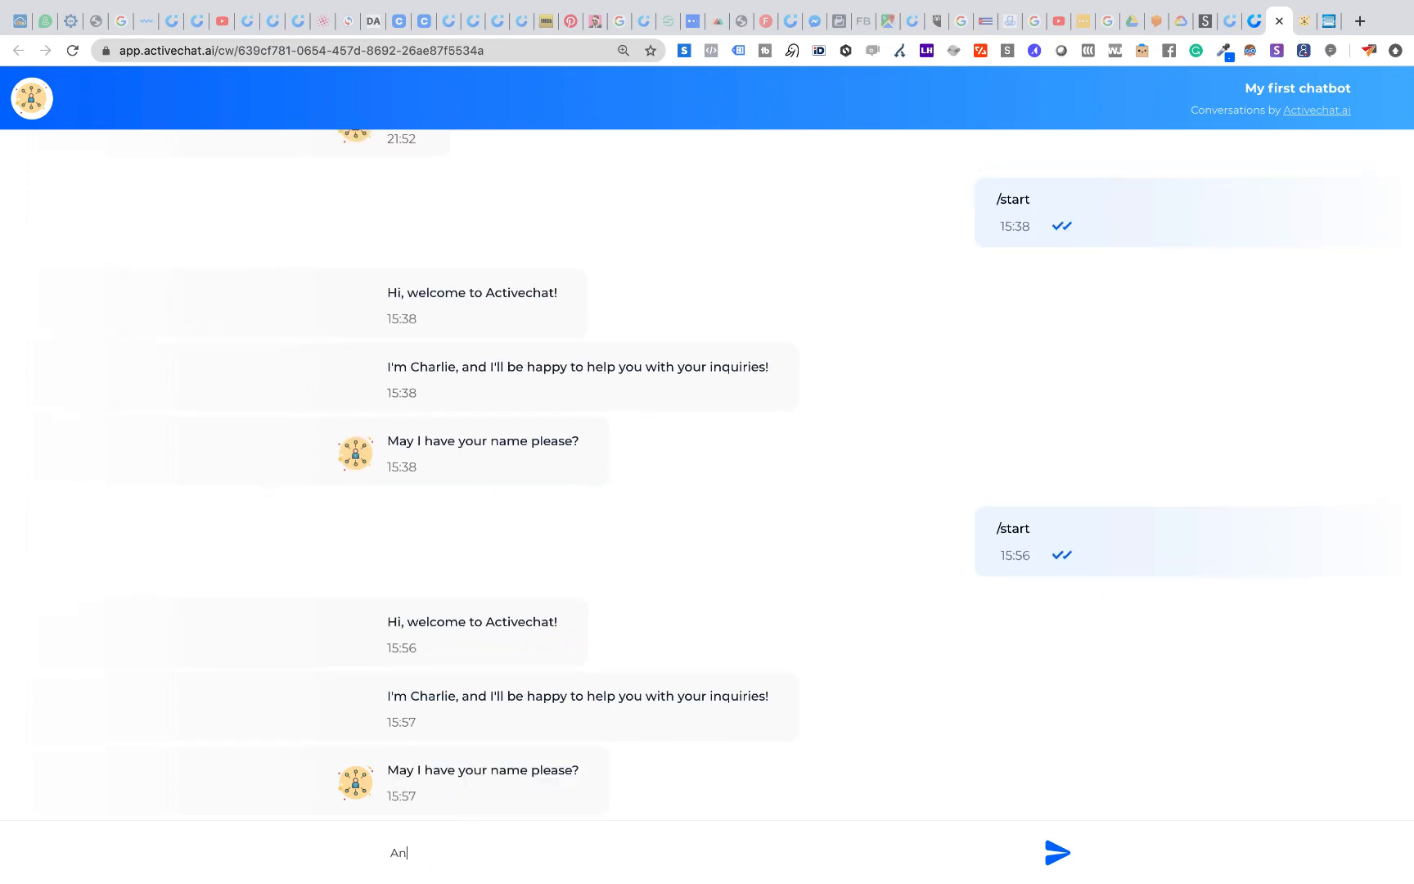
text(sdrerew)
key(Return)
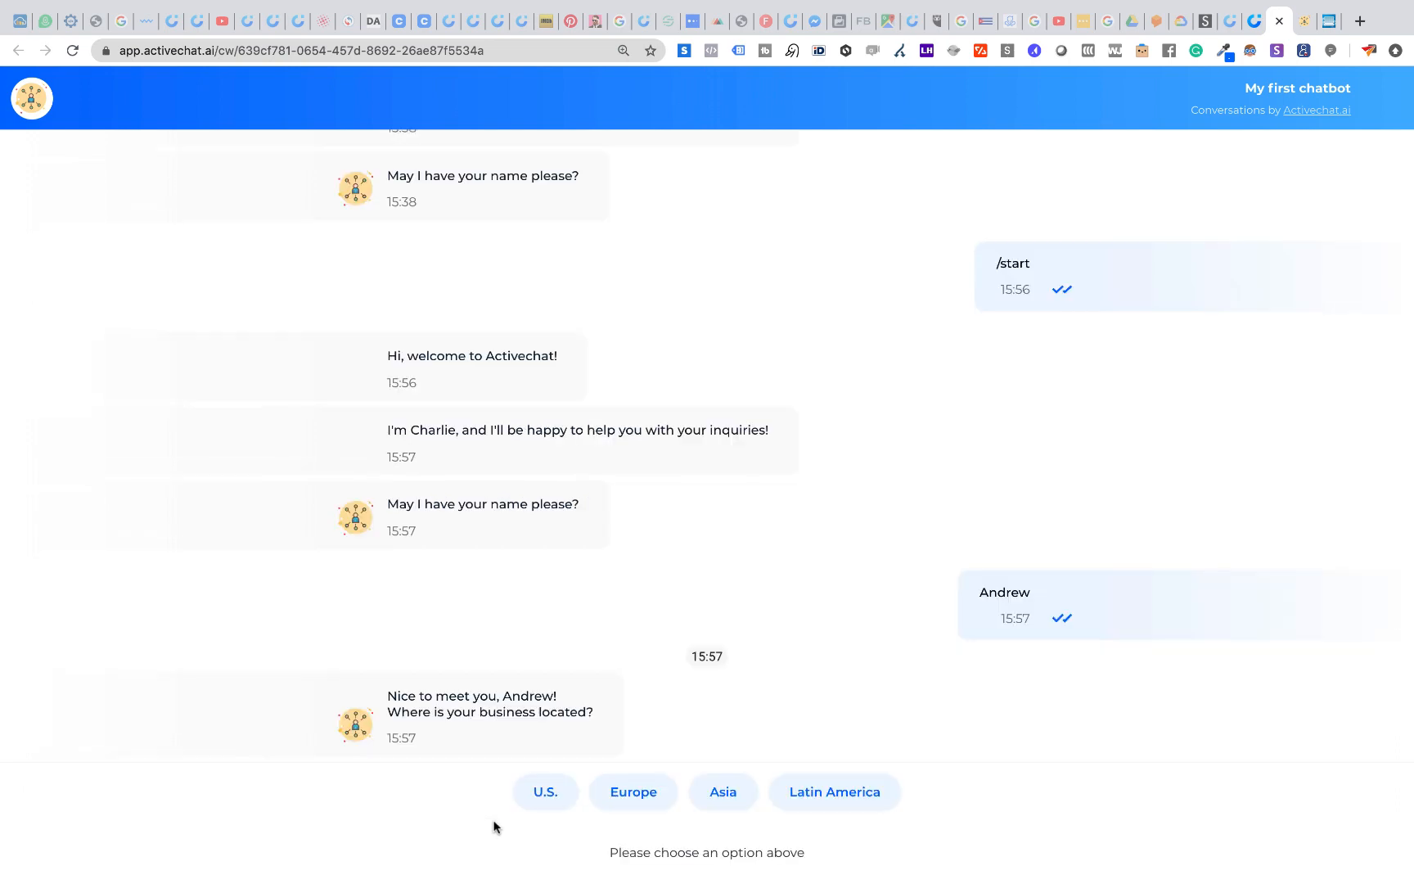
click(619, 792)
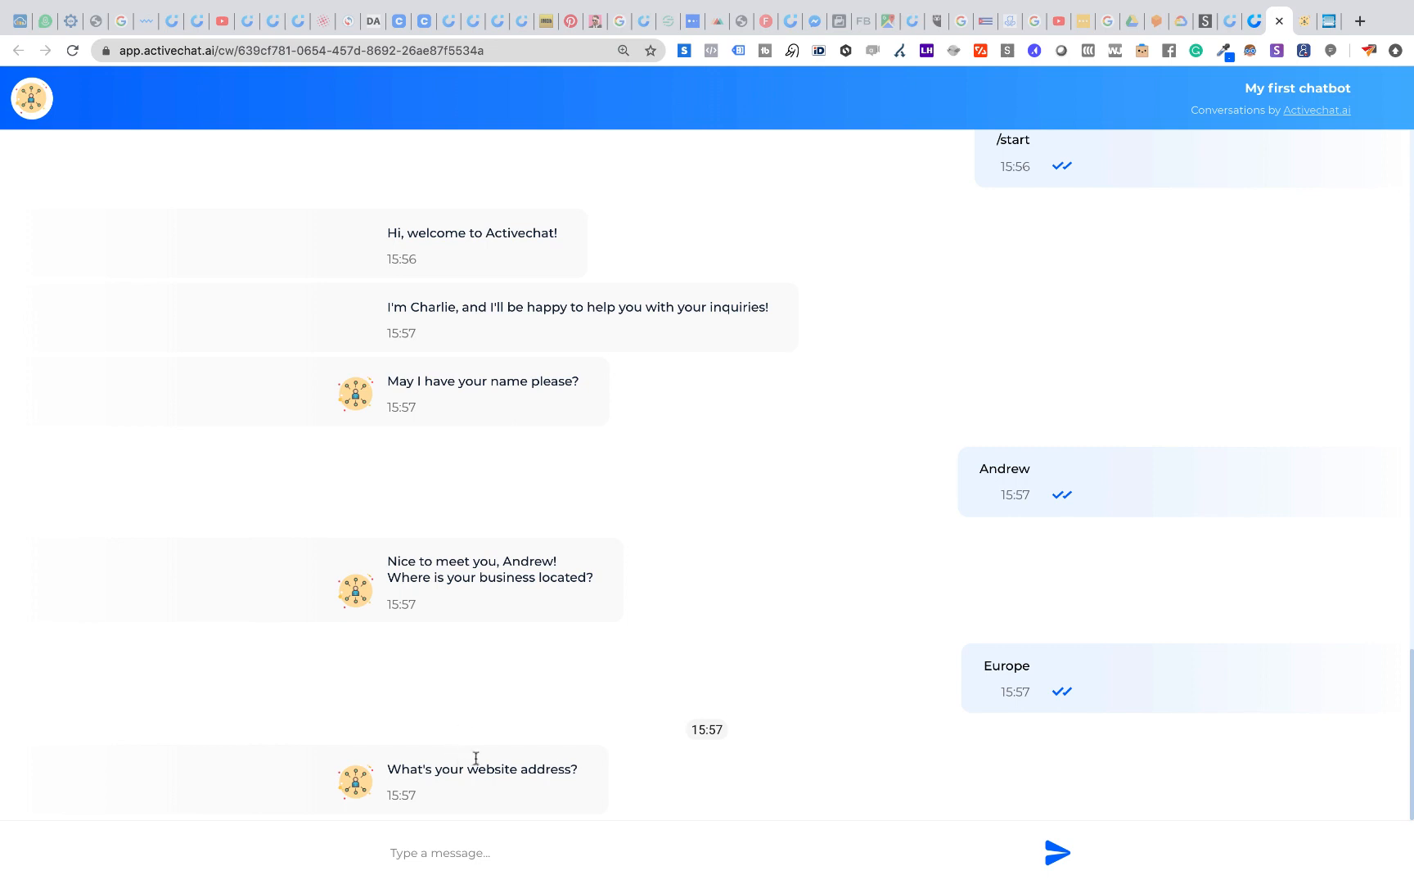
click(491, 850)
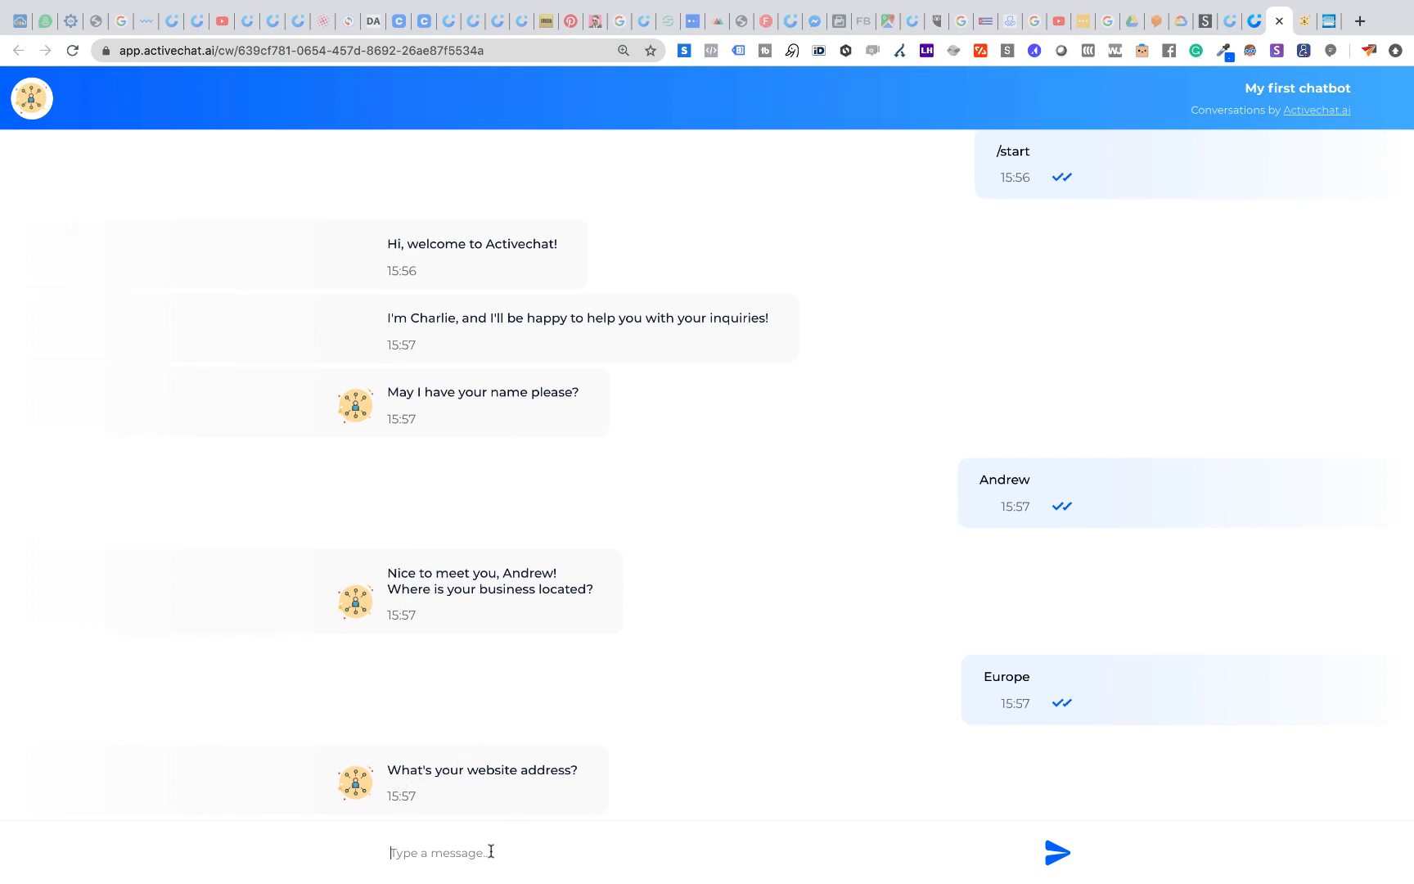
text(activechat.ai)
key(Return)
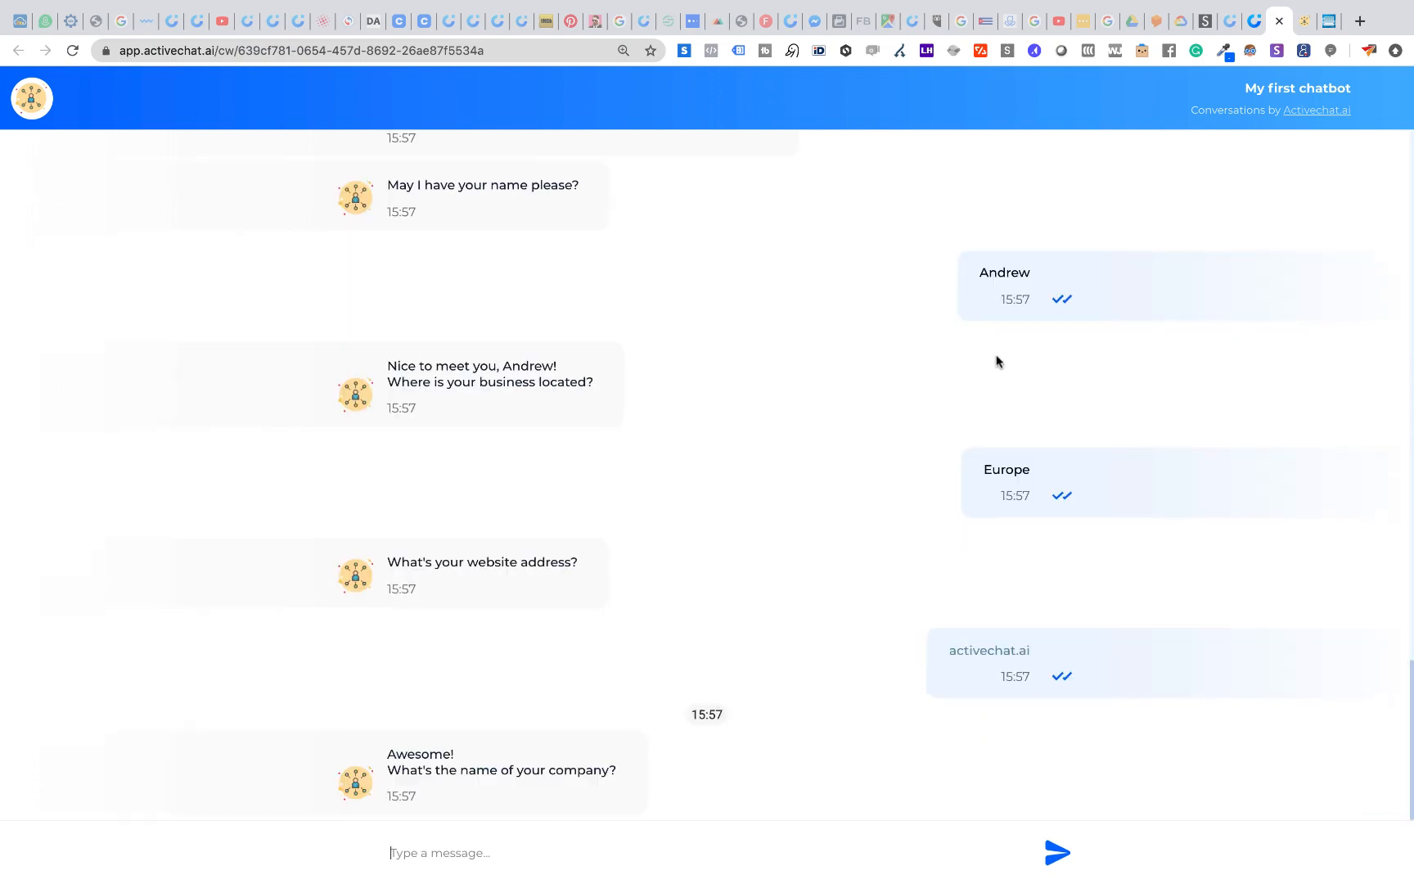
click(1229, 21)
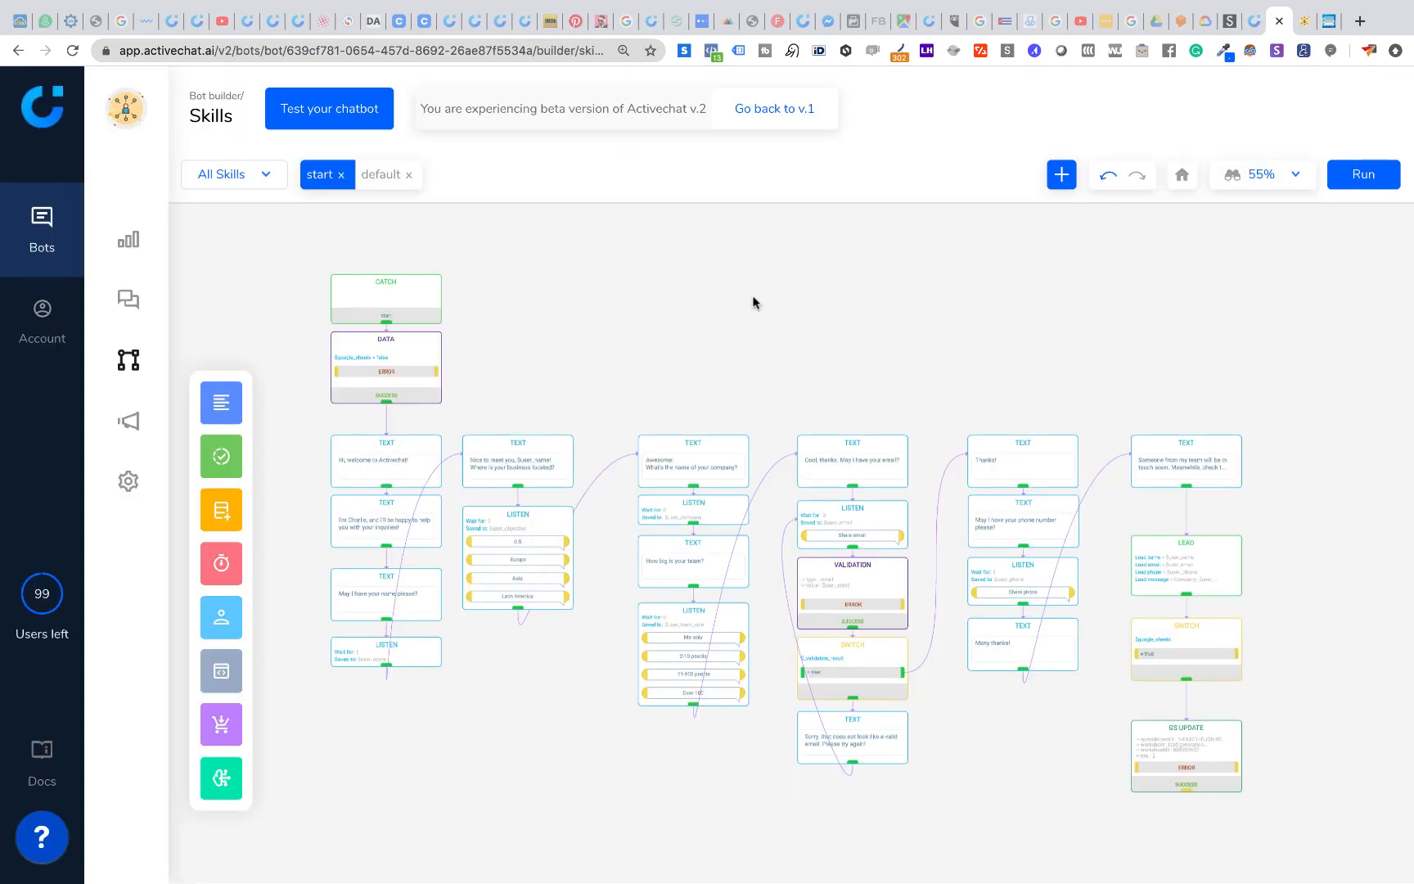